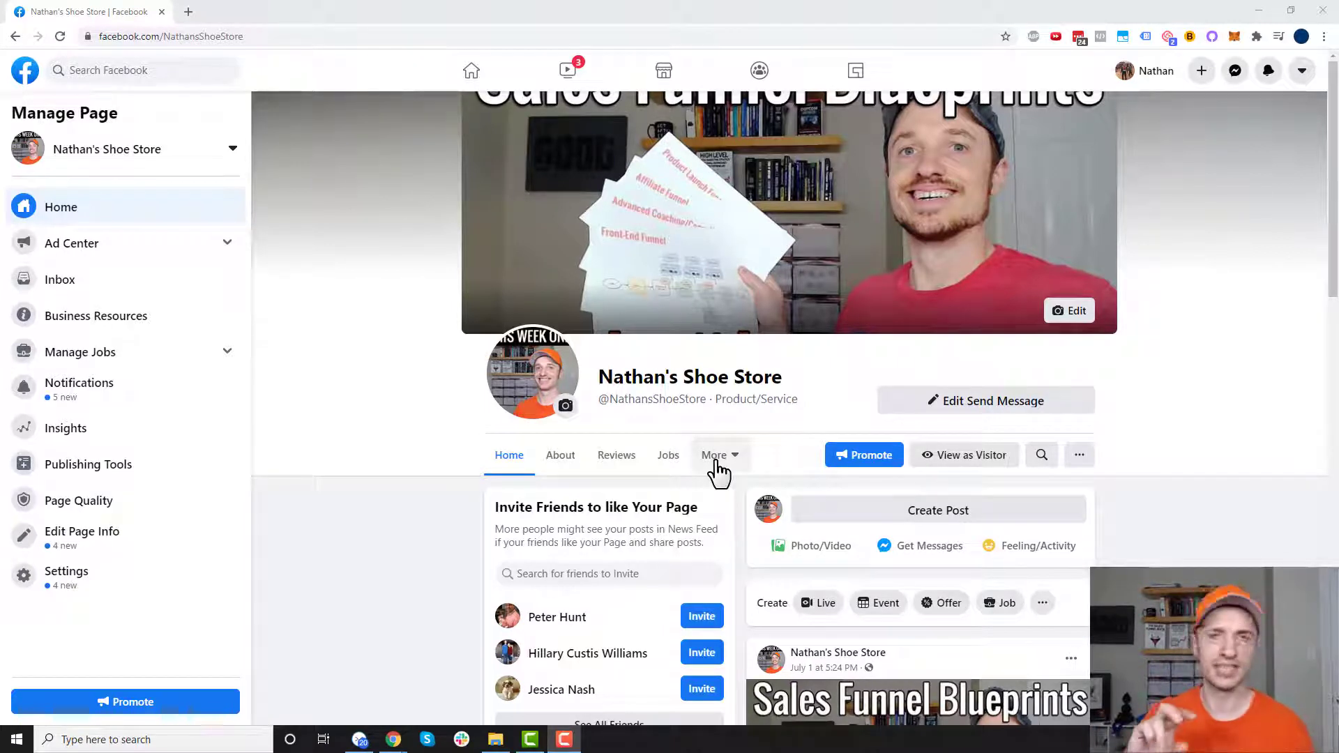
- Start a new event for the shoe store page and dismiss the COVID-19 notice
left_click(1301, 73)
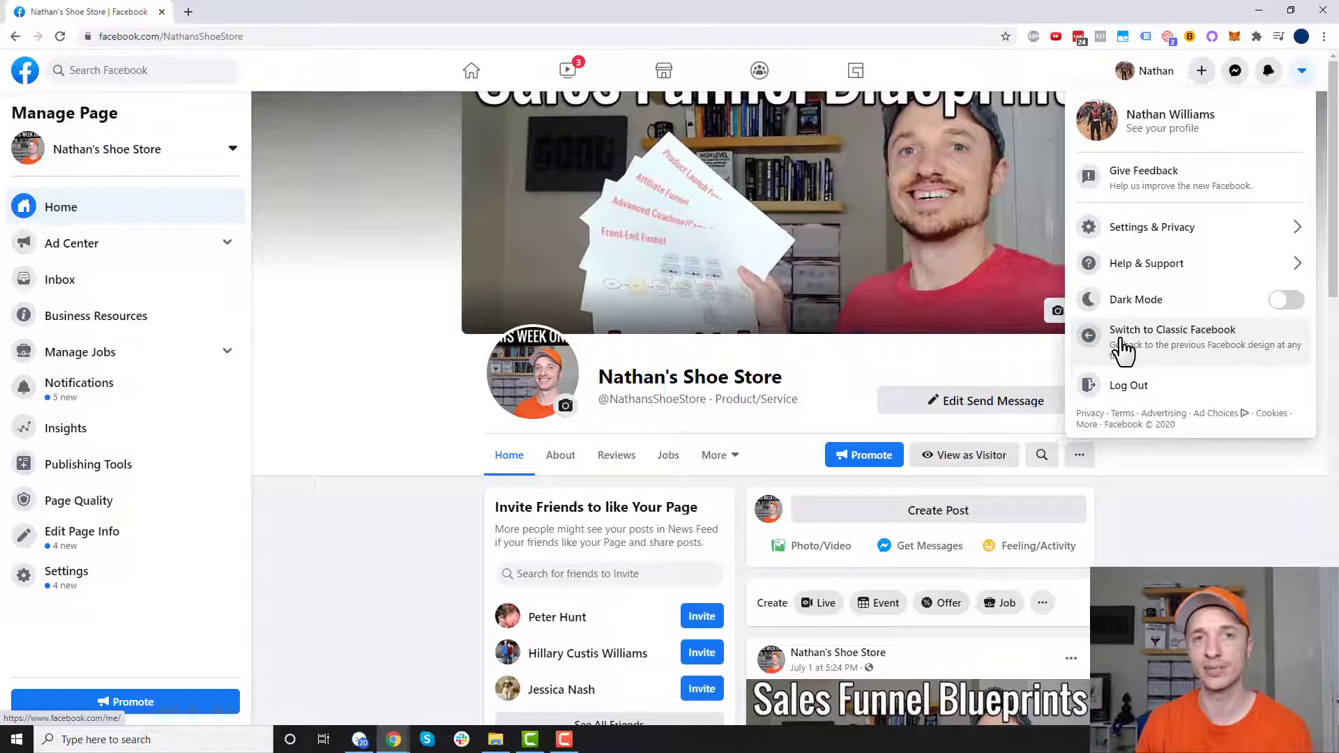
left_click(382, 343)
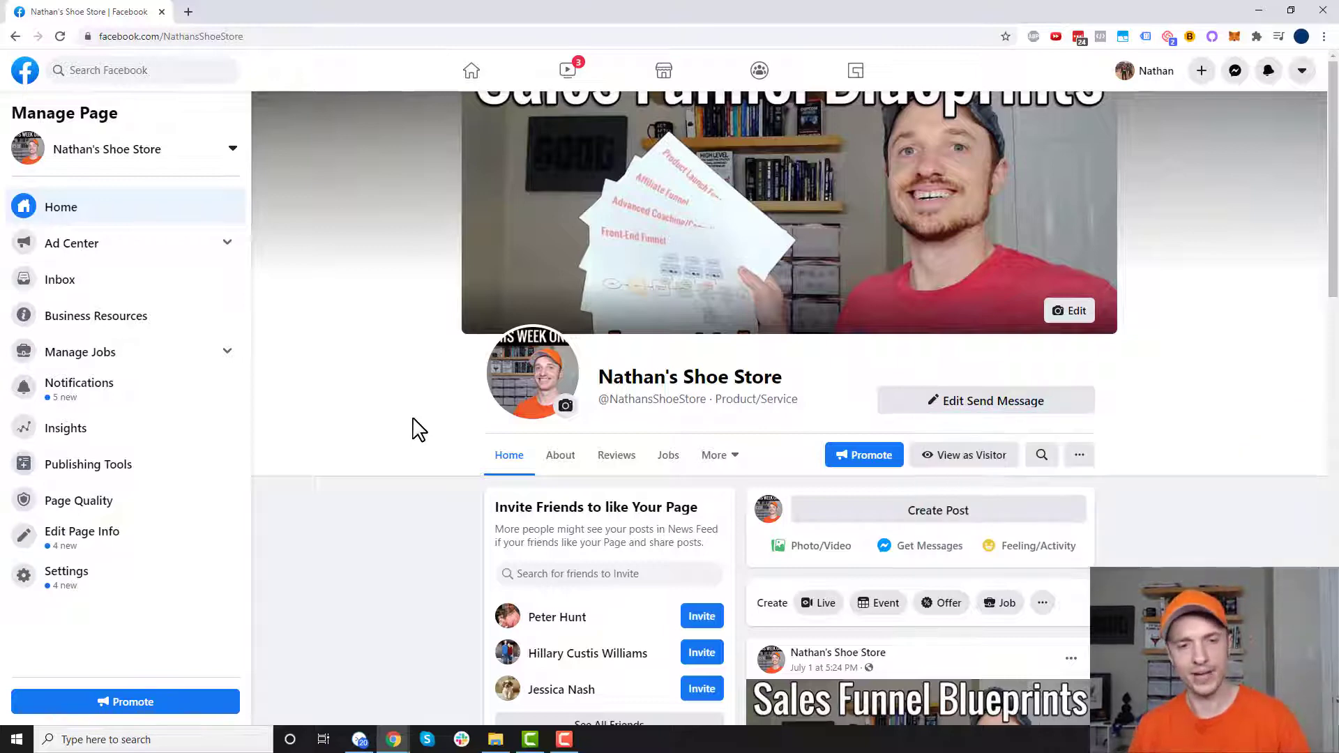
scroll(414, 418, "down", 4)
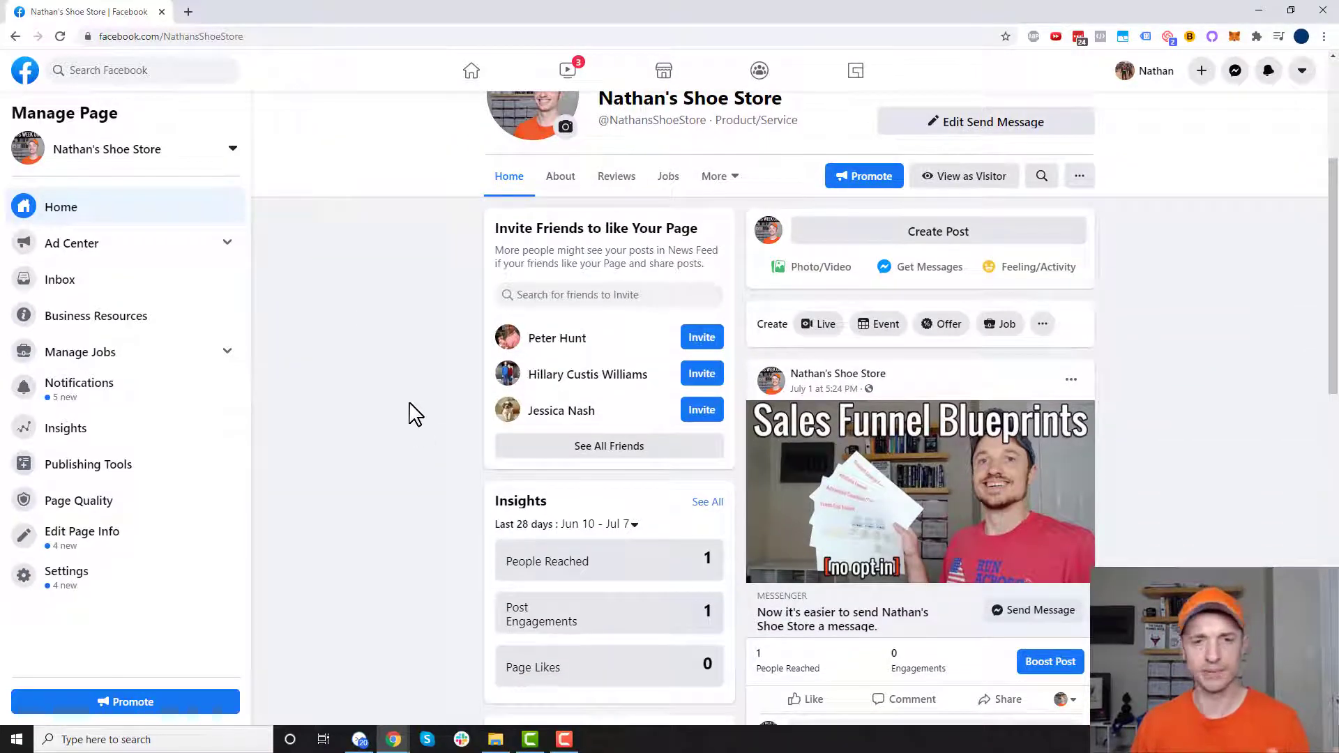
left_click(881, 333)
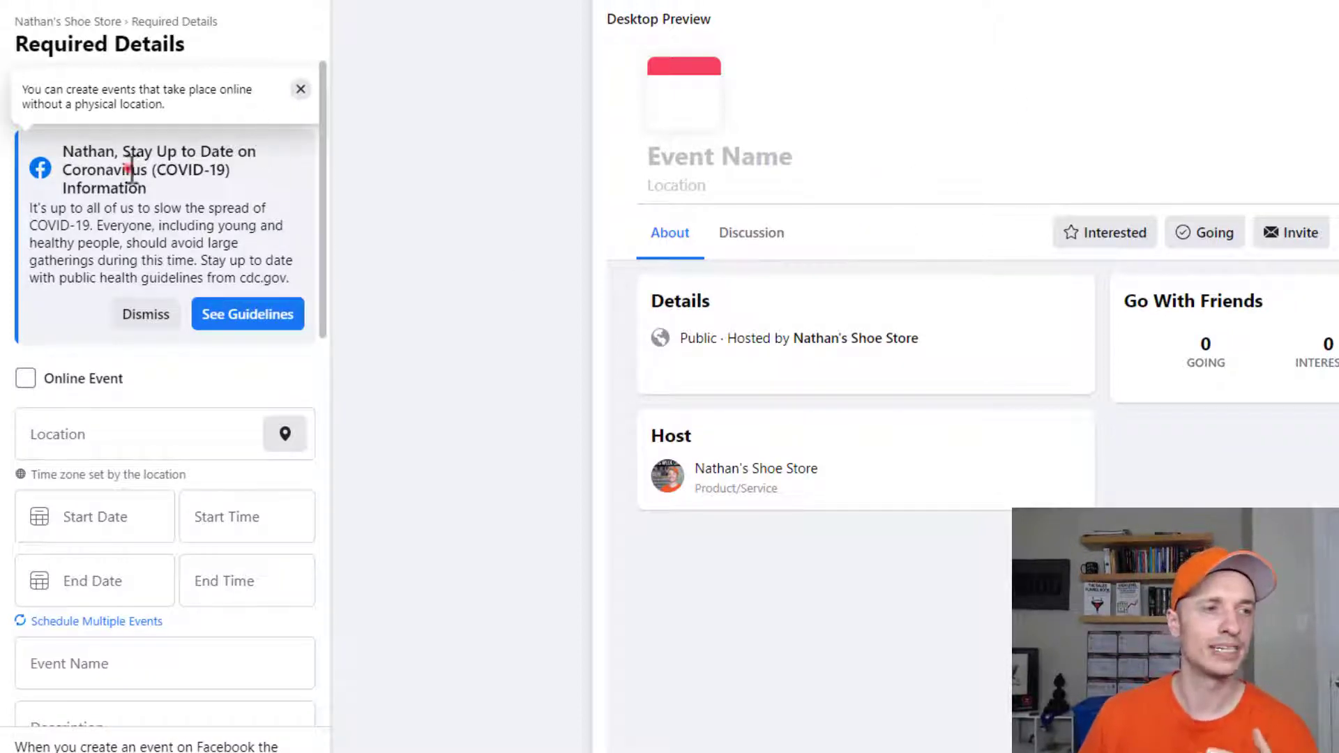
left_click_drag(131, 169, 235, 208)
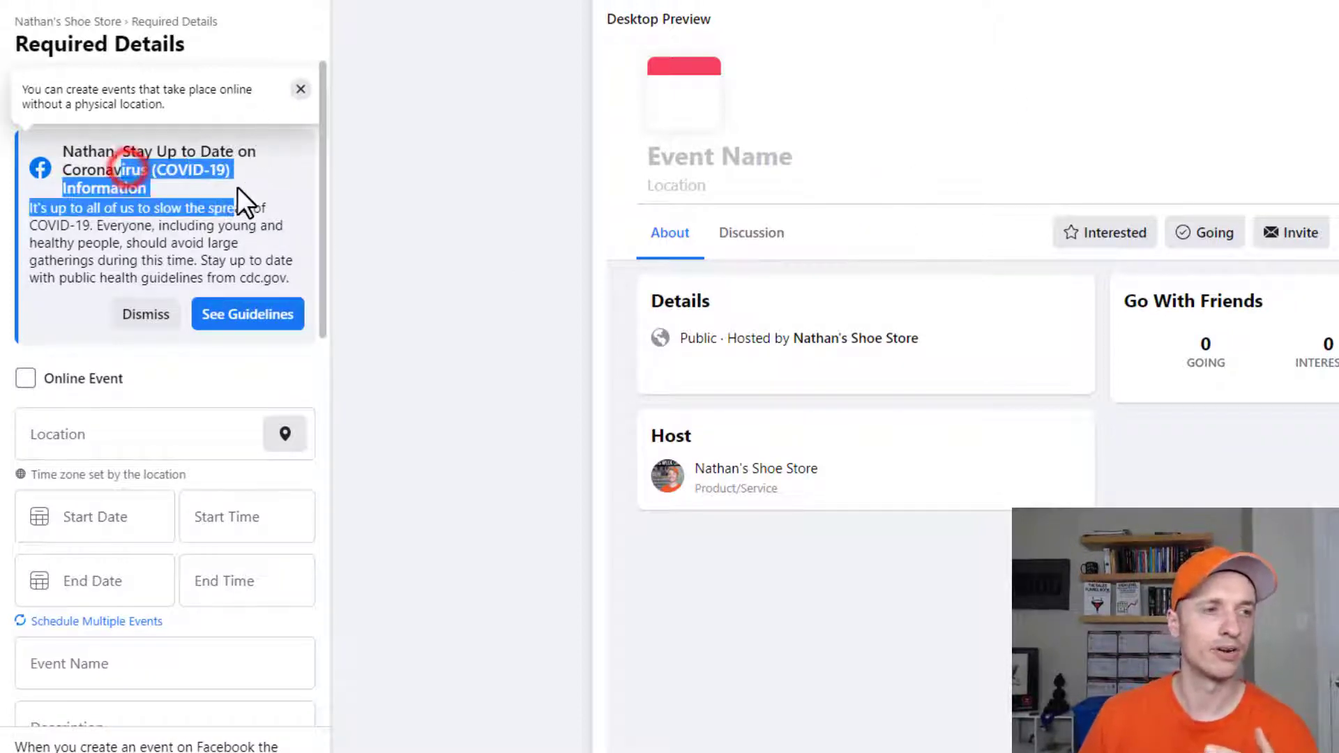
left_click(143, 311)
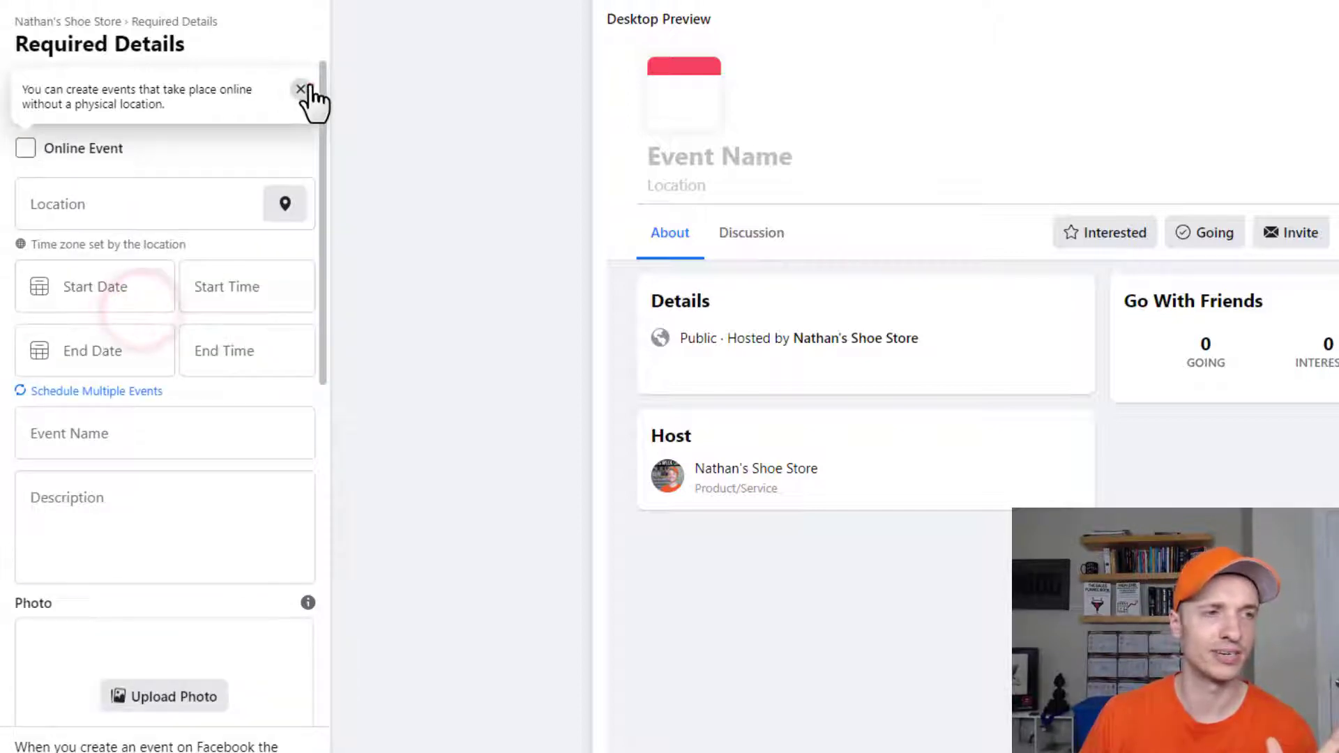
- Keep the event in-person and set its location to Swift Creek Middle School
left_click(305, 88)
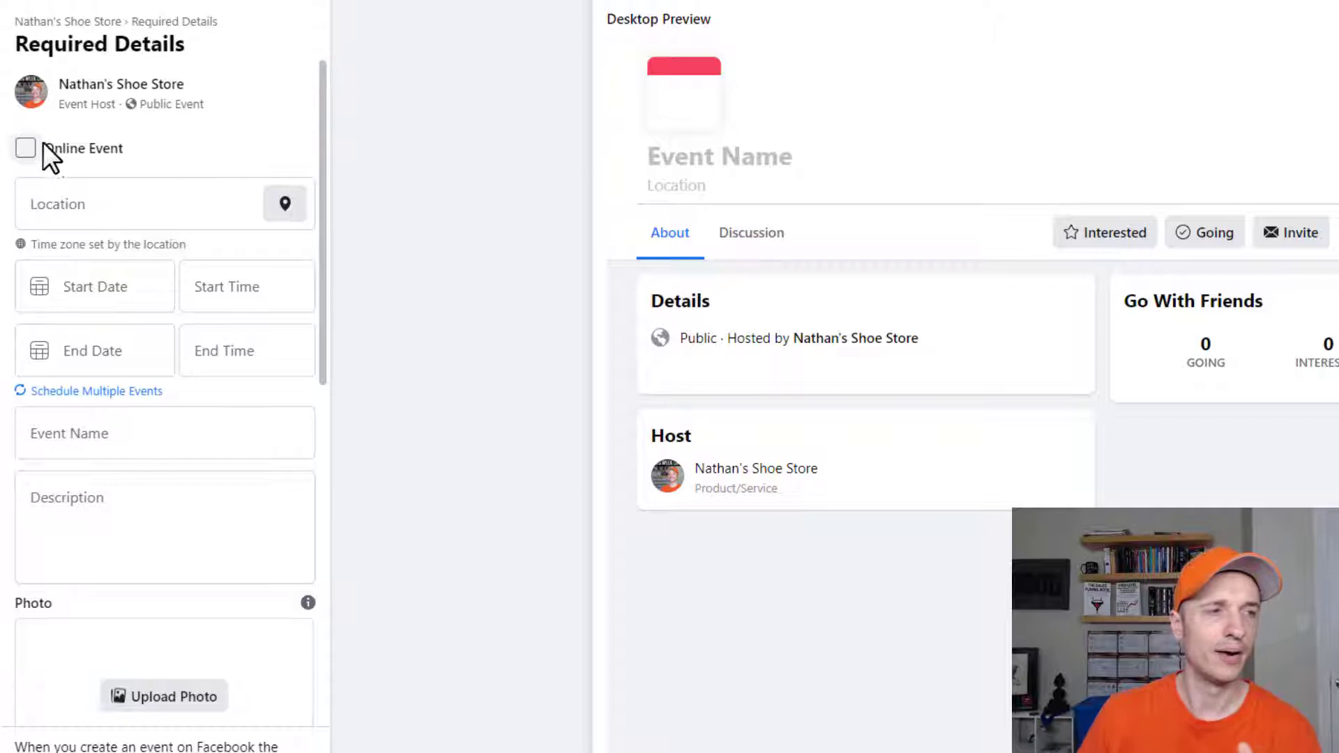
left_click(24, 150)
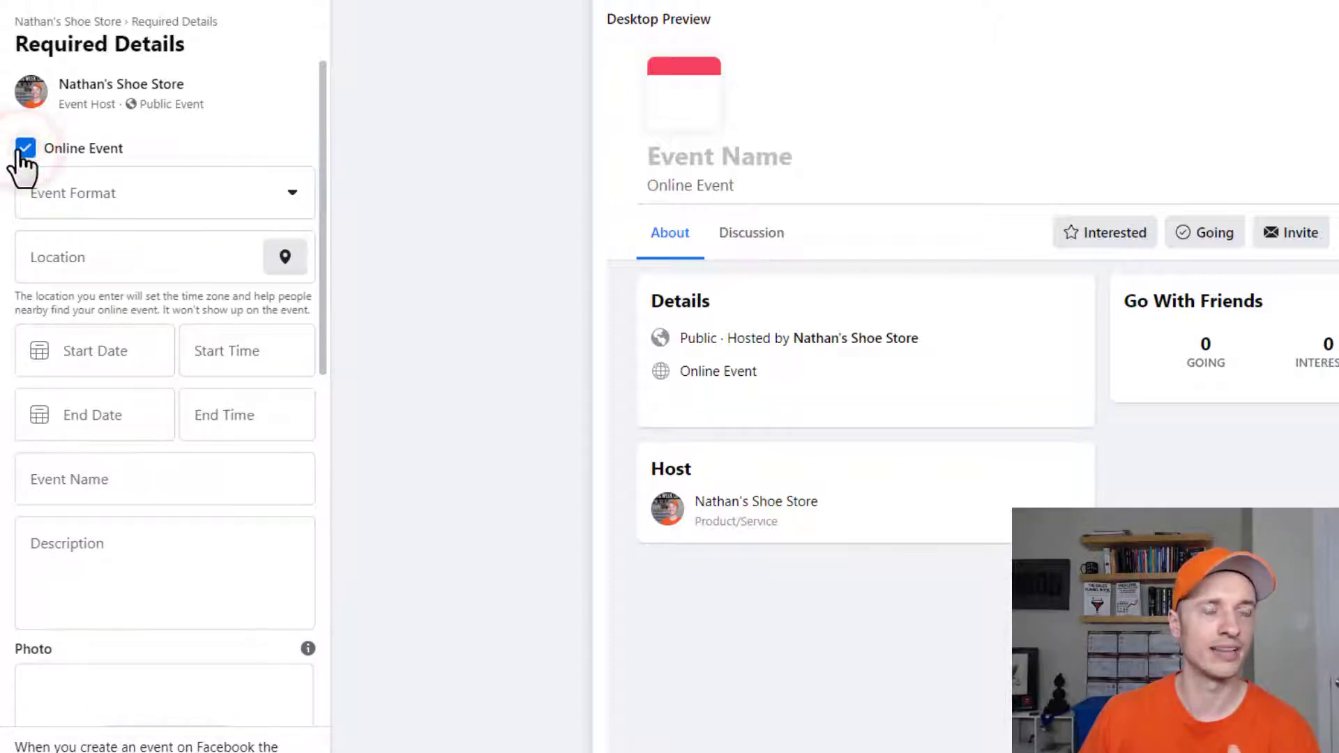
left_click(23, 152)
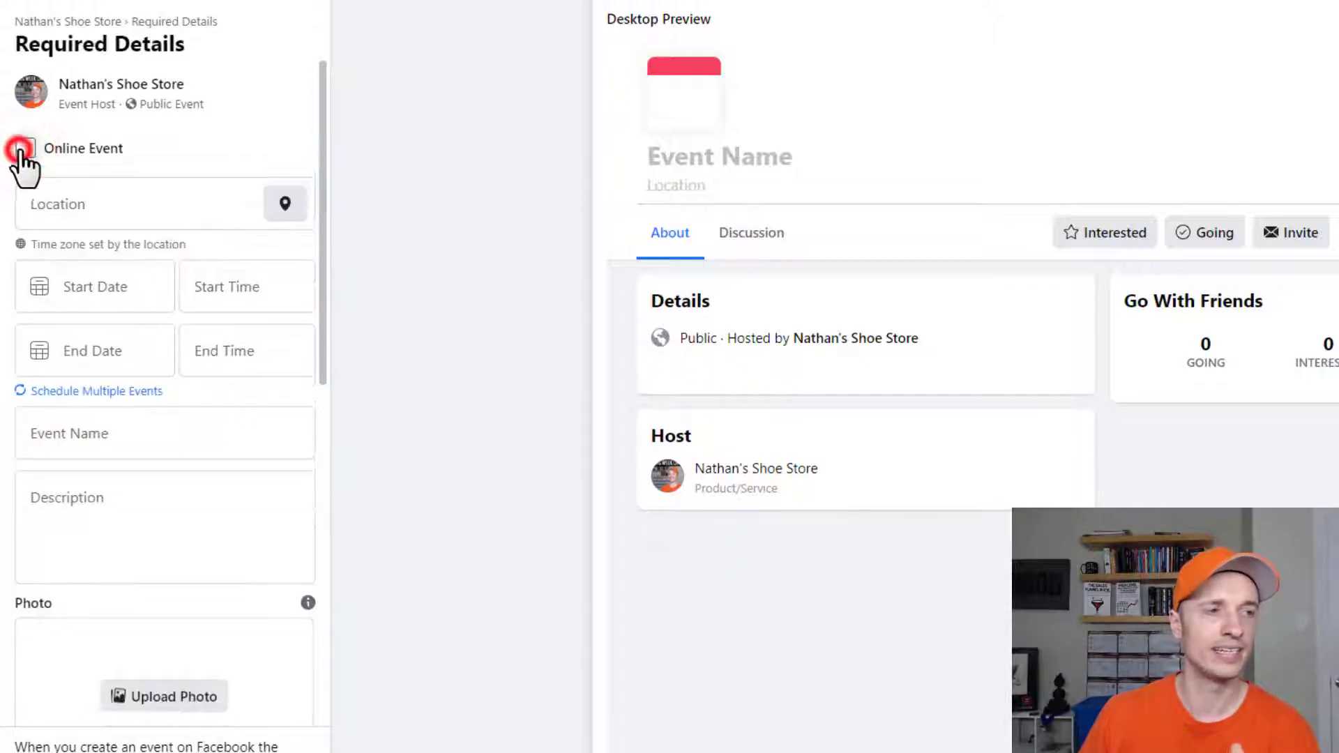
left_click(115, 212)
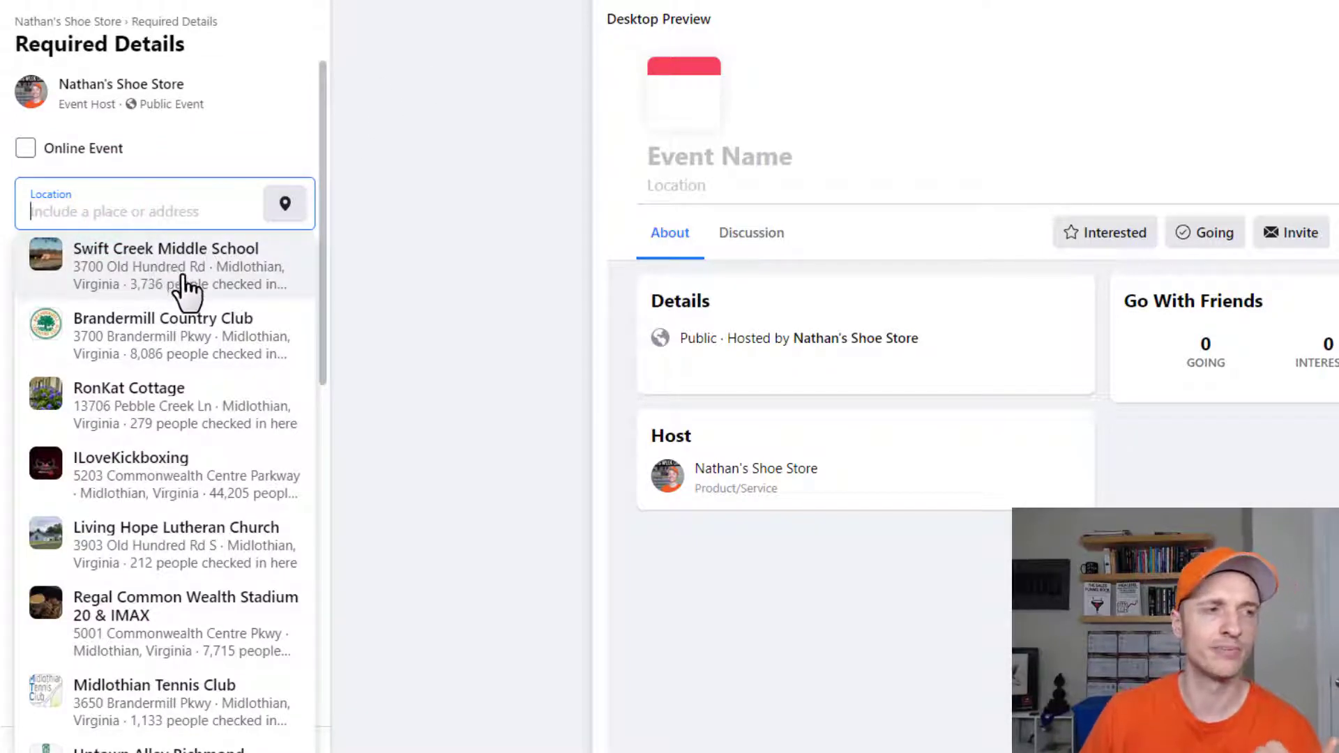
left_click(186, 288)
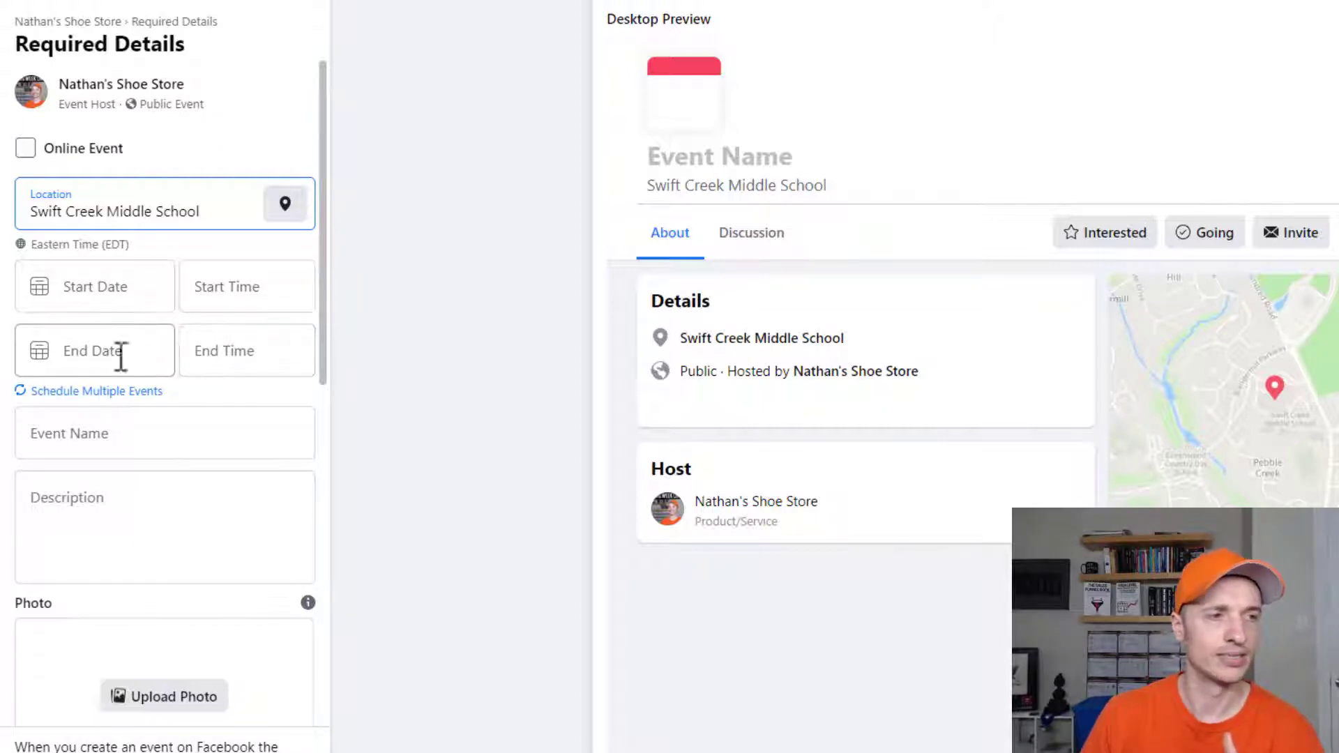
- Set the event's start and end dates and times
left_click(114, 283)
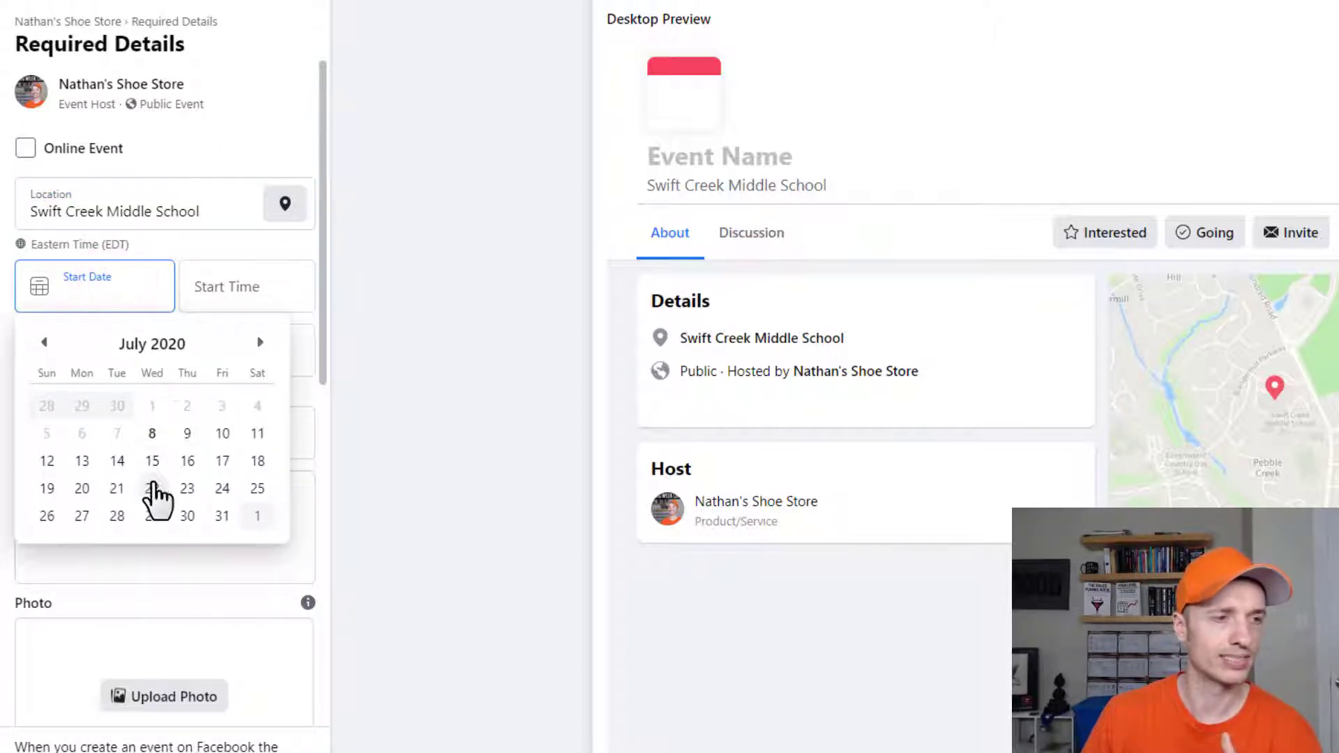
left_click(152, 488)
left_click(242, 296)
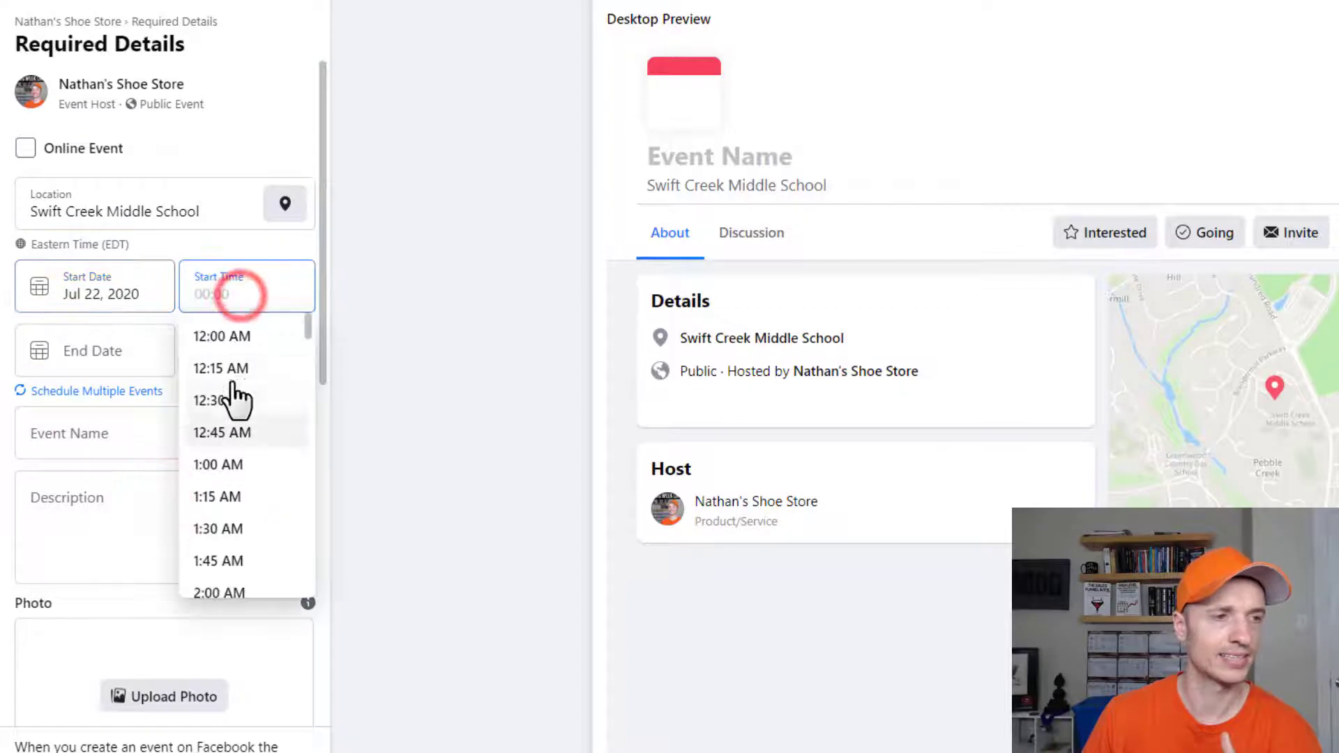
left_click(224, 336)
left_click(114, 351)
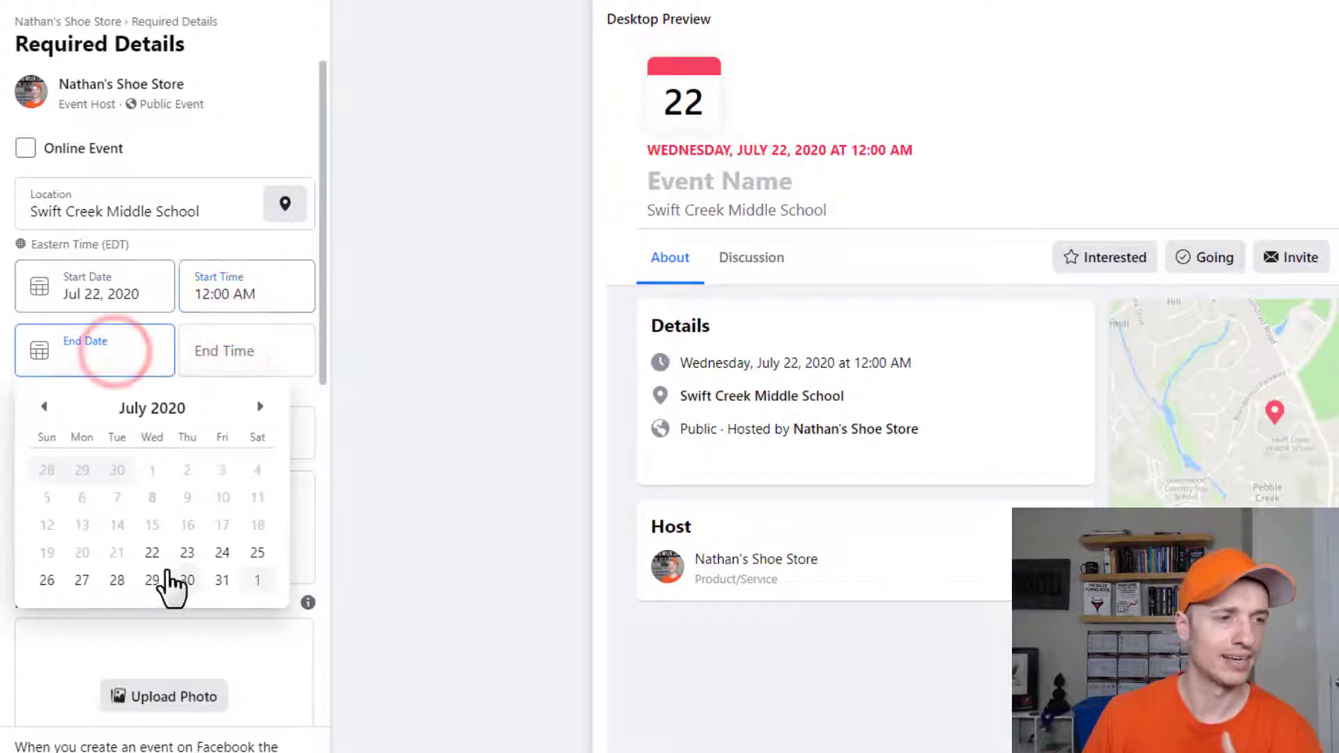
left_click(187, 552)
left_click(265, 350)
left_click(246, 403)
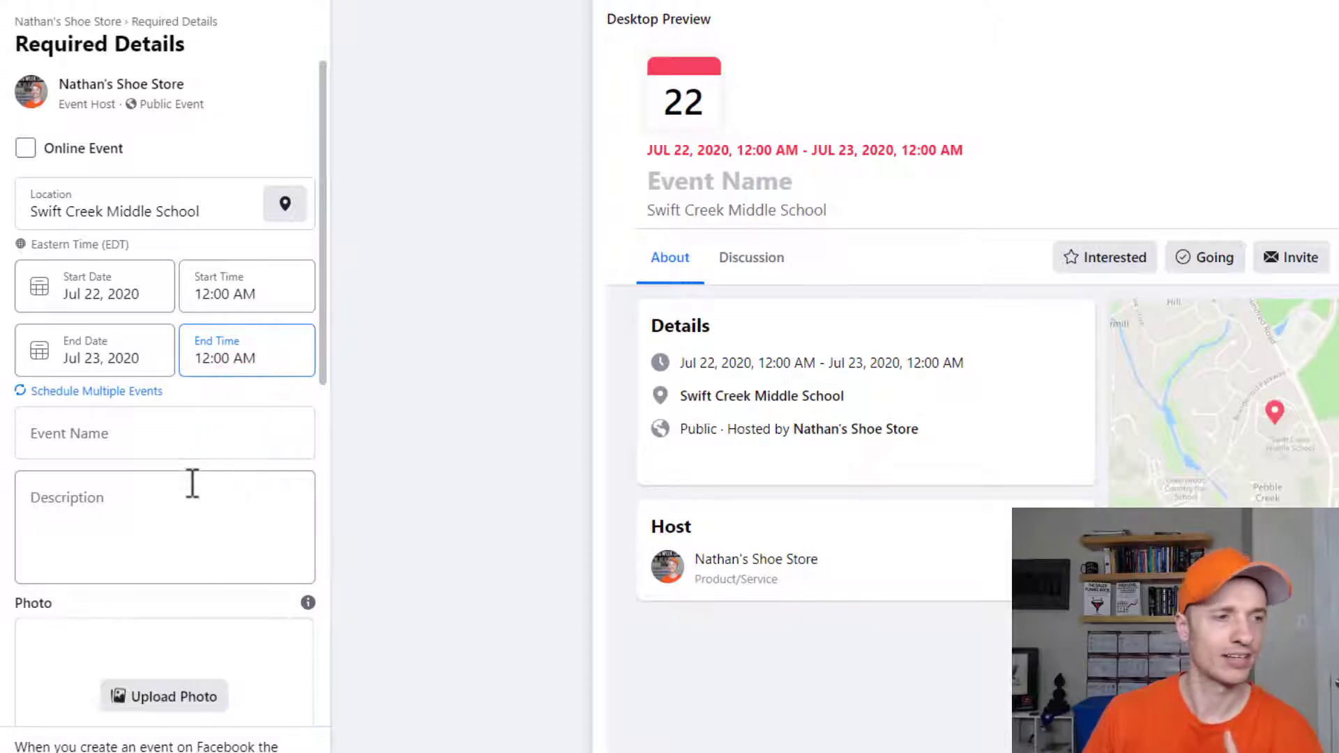
- Schedule multiple events repeating daily on four dates, Jul 8–11, 8:00 PM to 11:00 PM
left_click(80, 391)
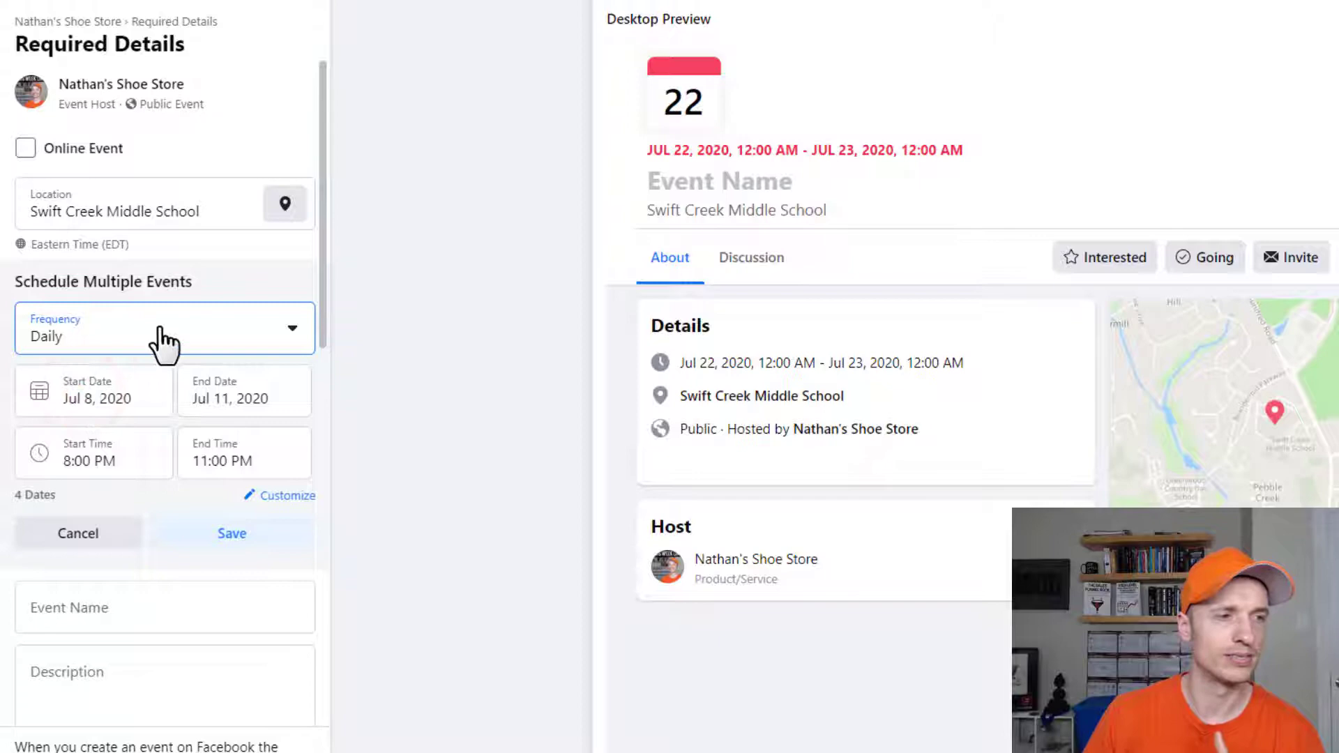
left_click(216, 340)
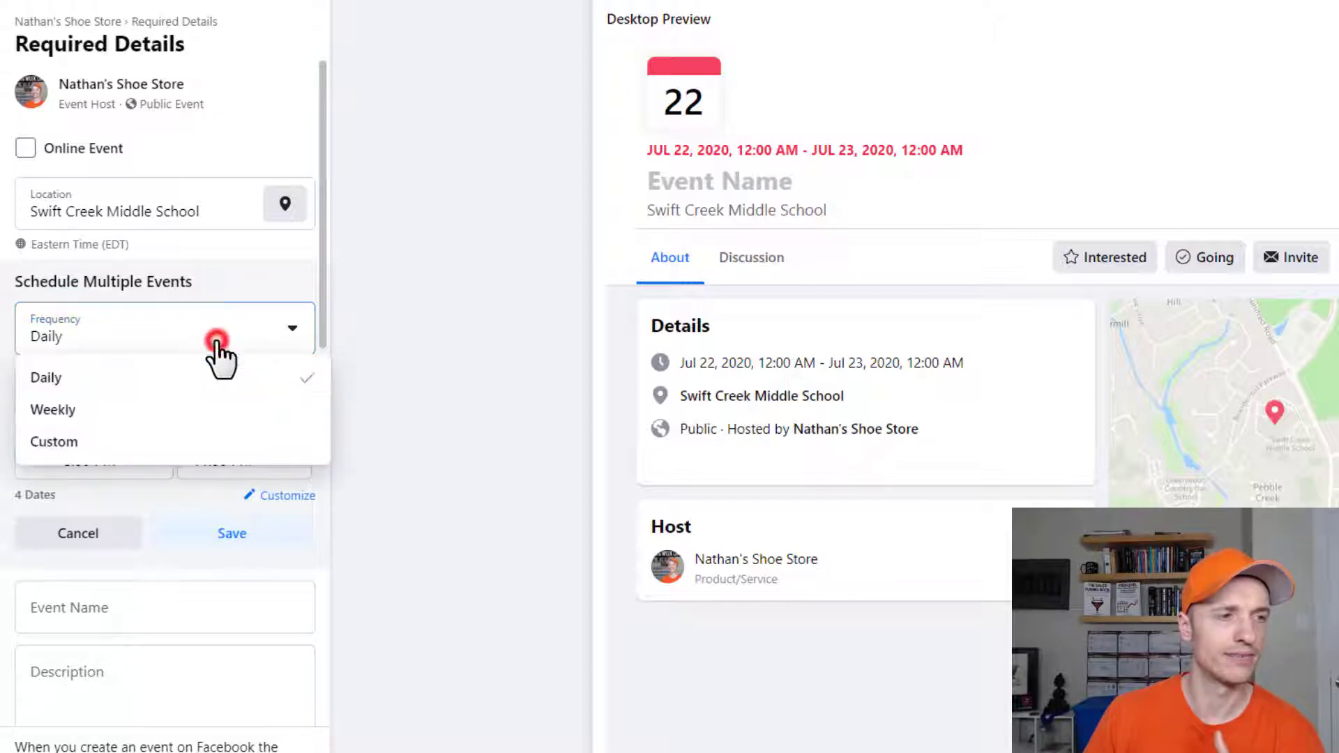
left_click(114, 441)
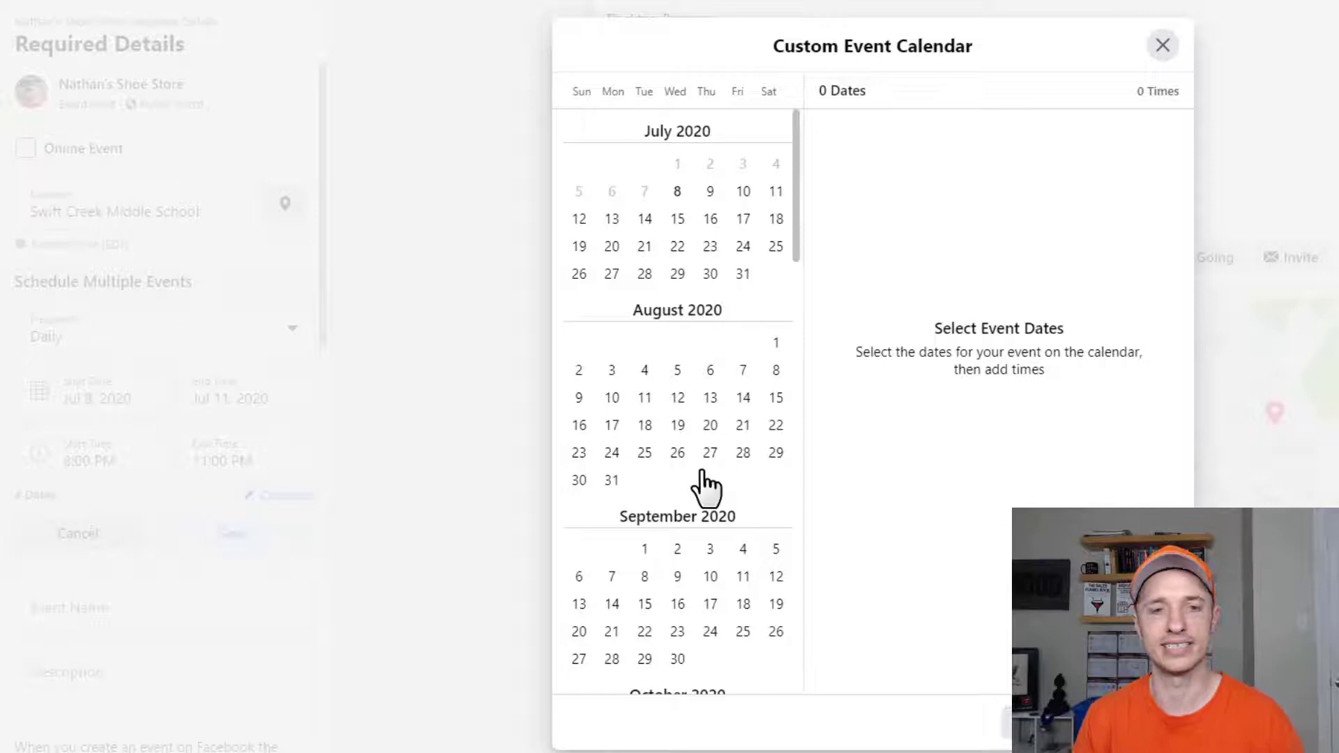
left_click(1164, 43)
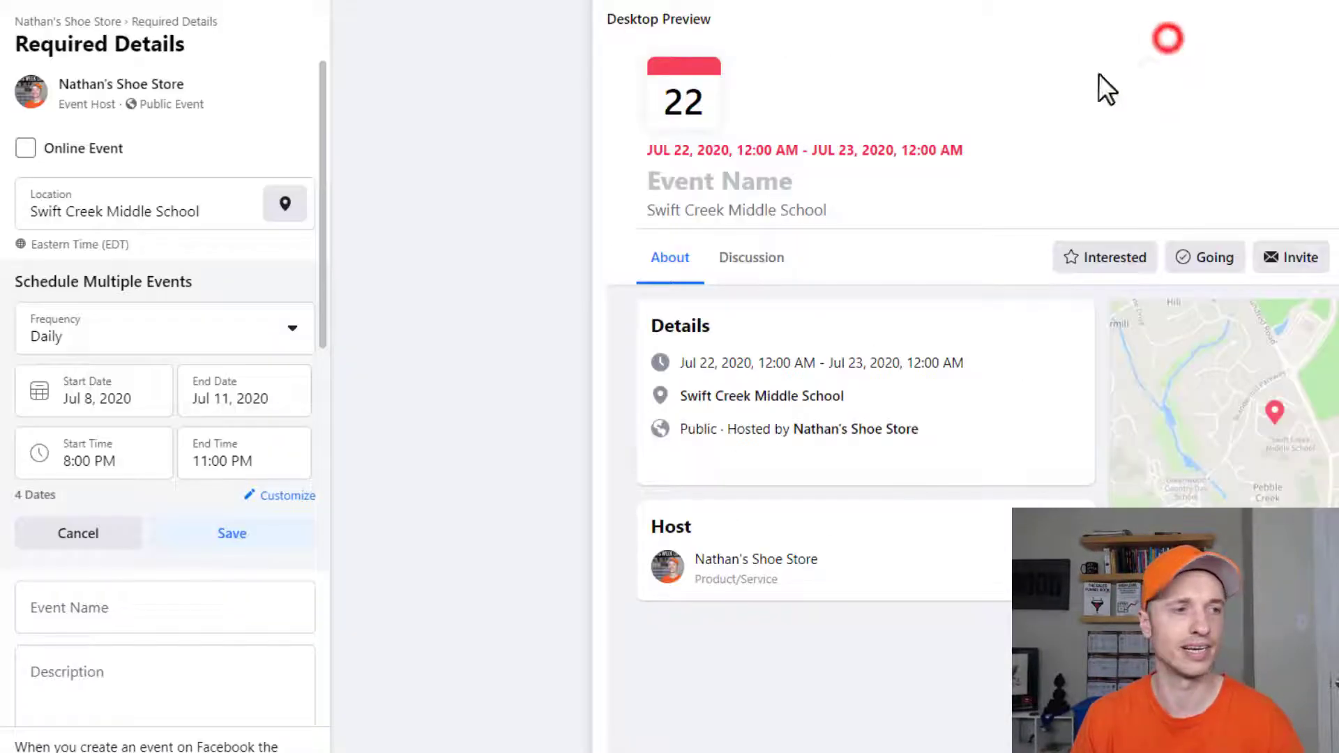
scroll(225, 465, "down", 3)
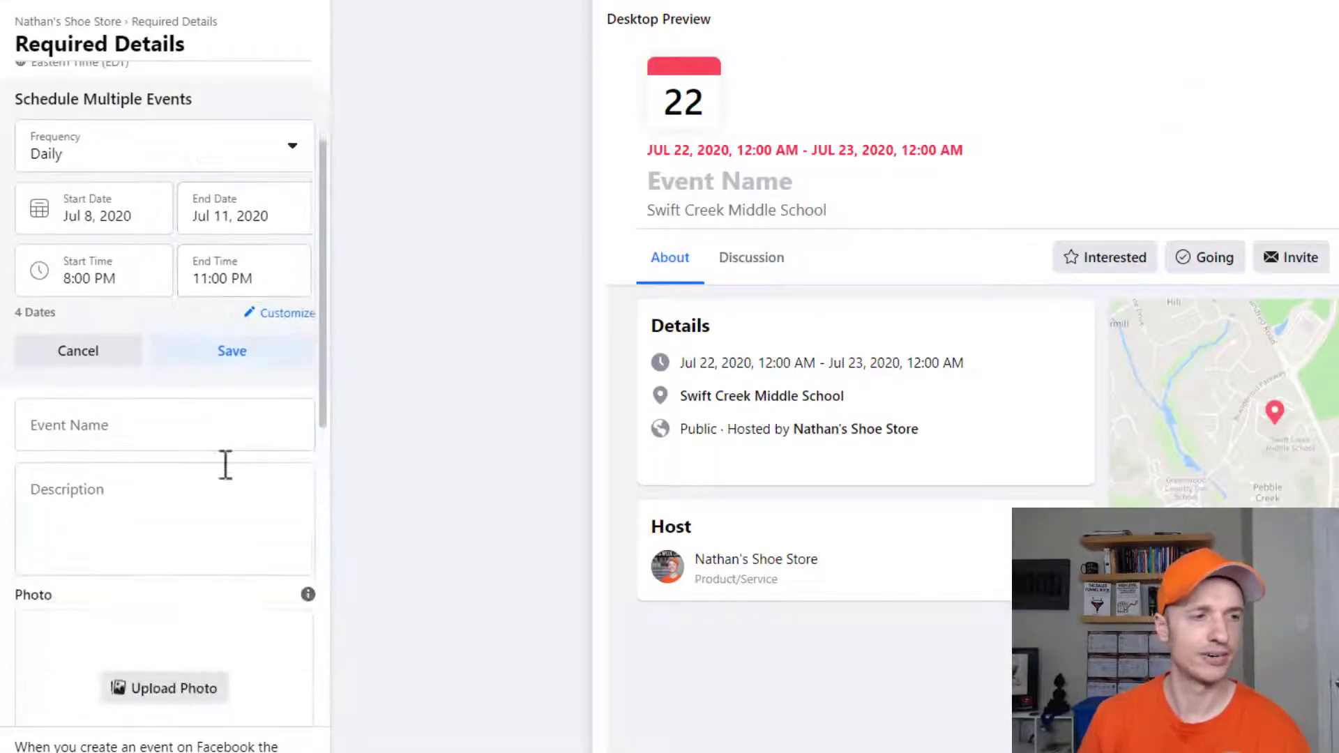
left_click(226, 352)
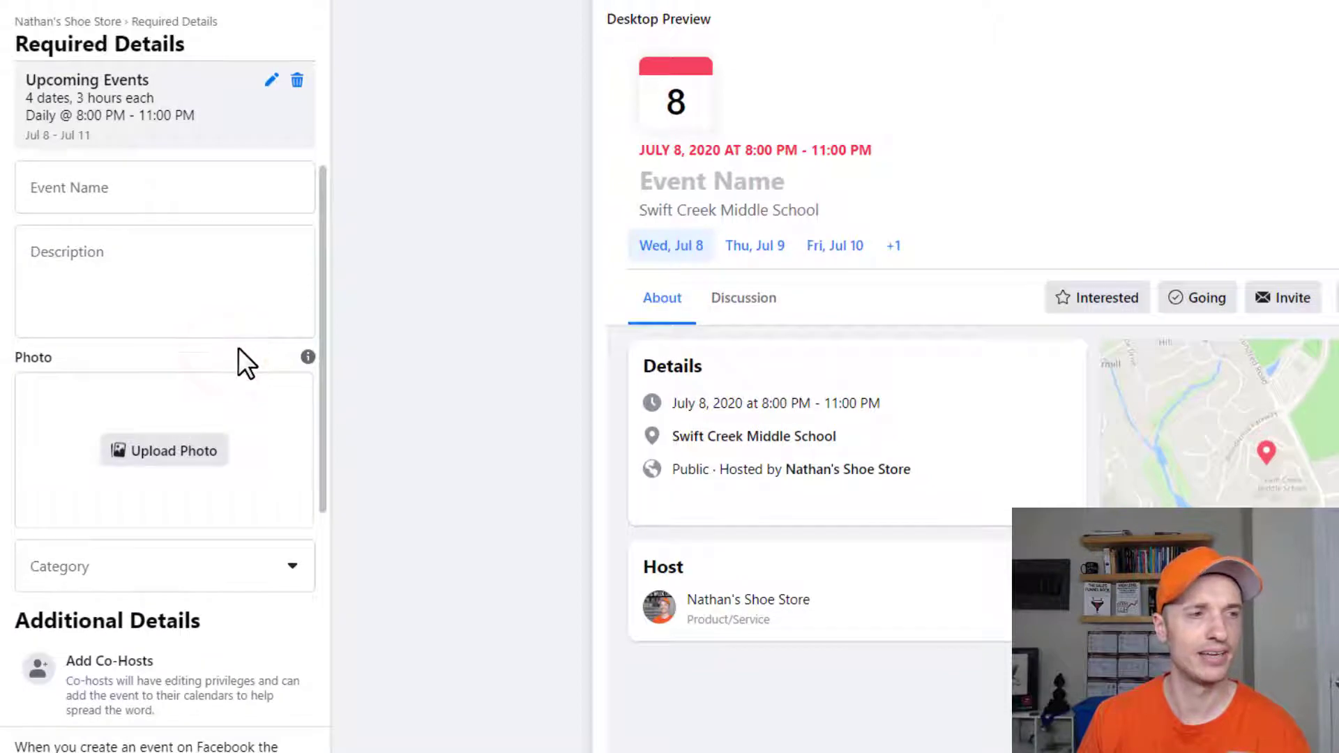
left_click(113, 192)
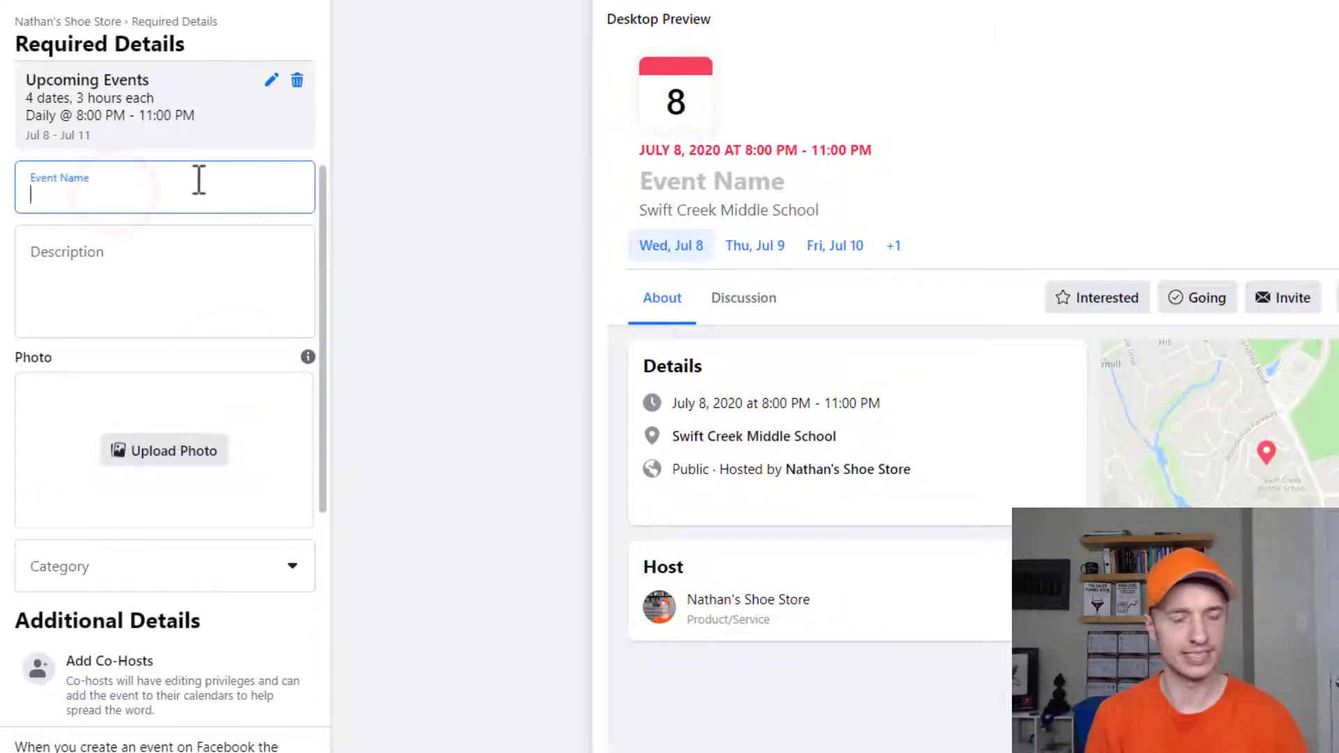
type("Demo Event")
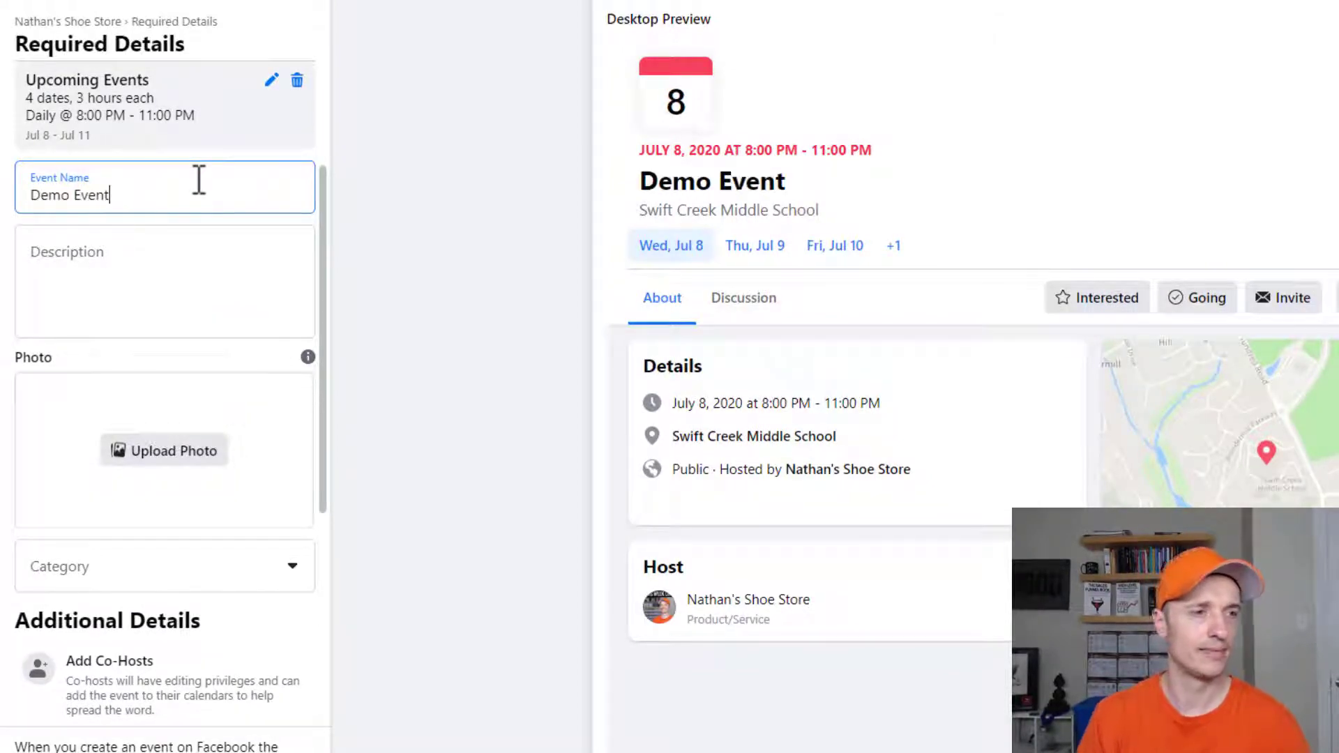
left_click(152, 277)
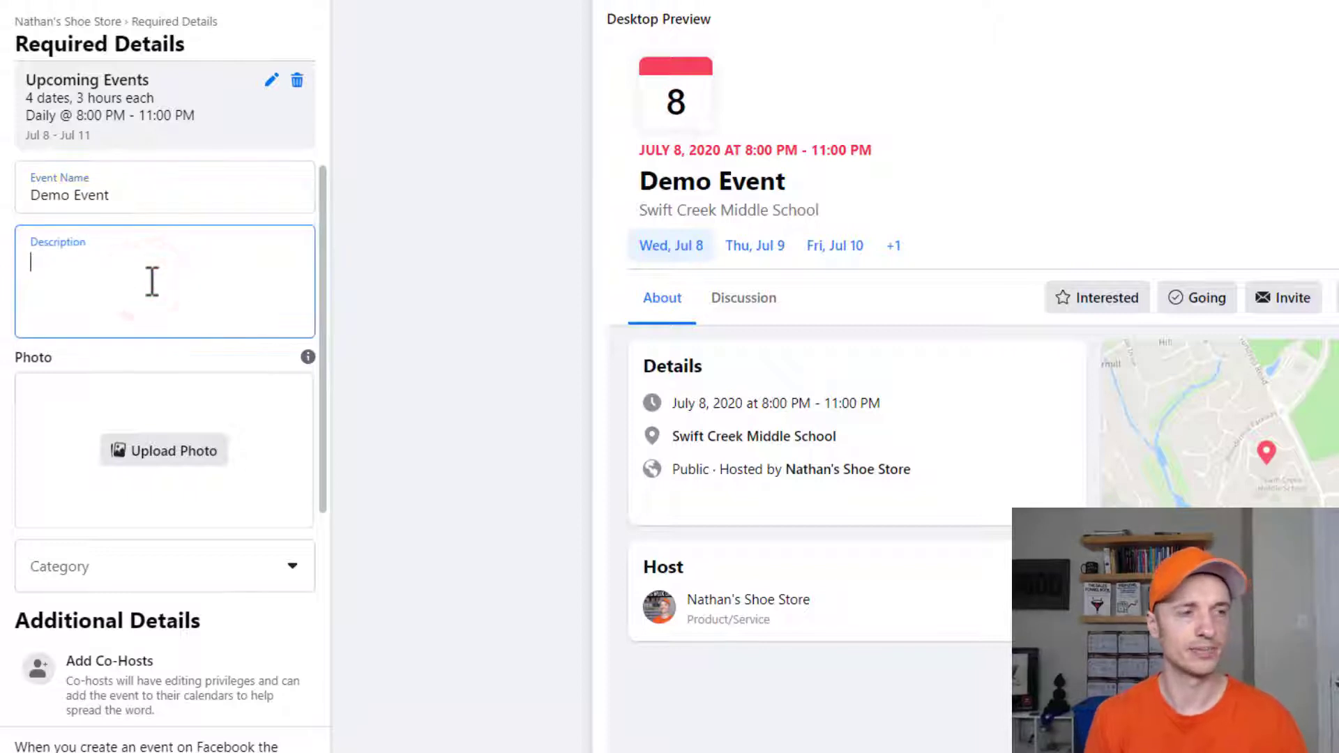
type("Description")
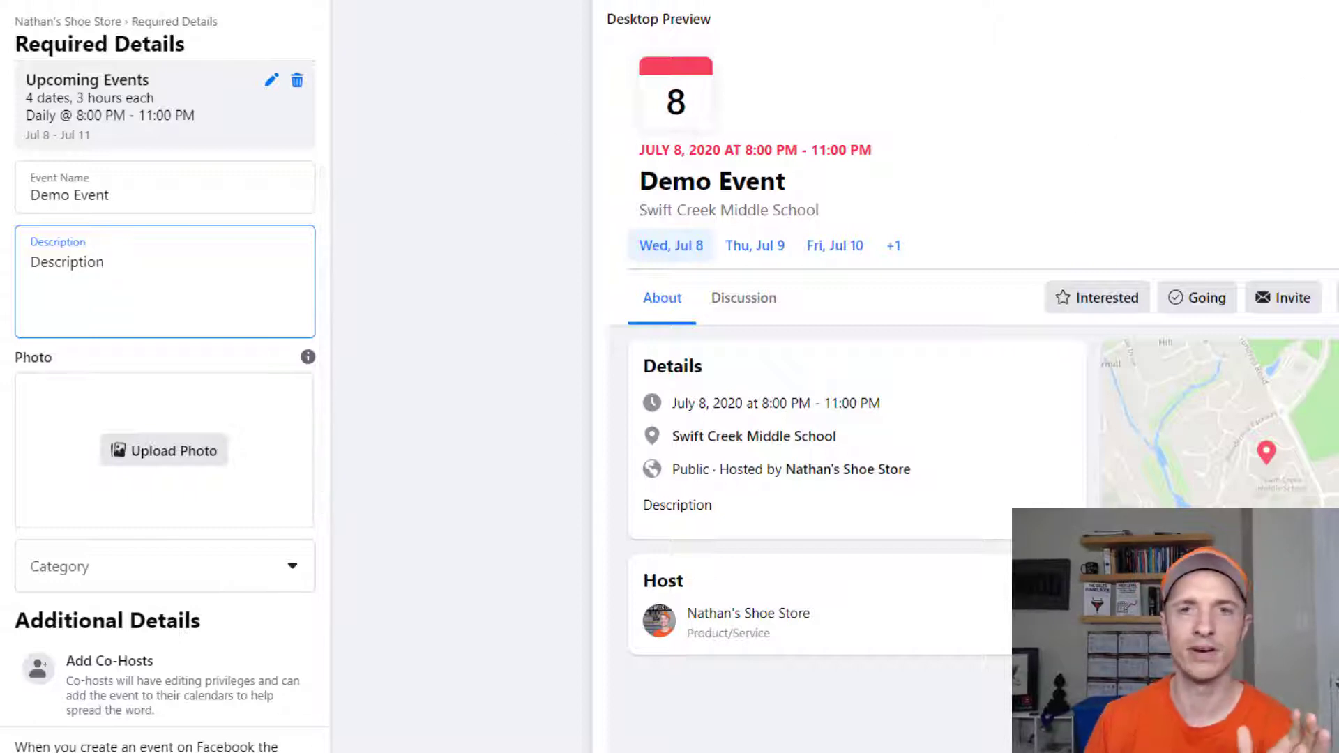
left_click(1272, 19)
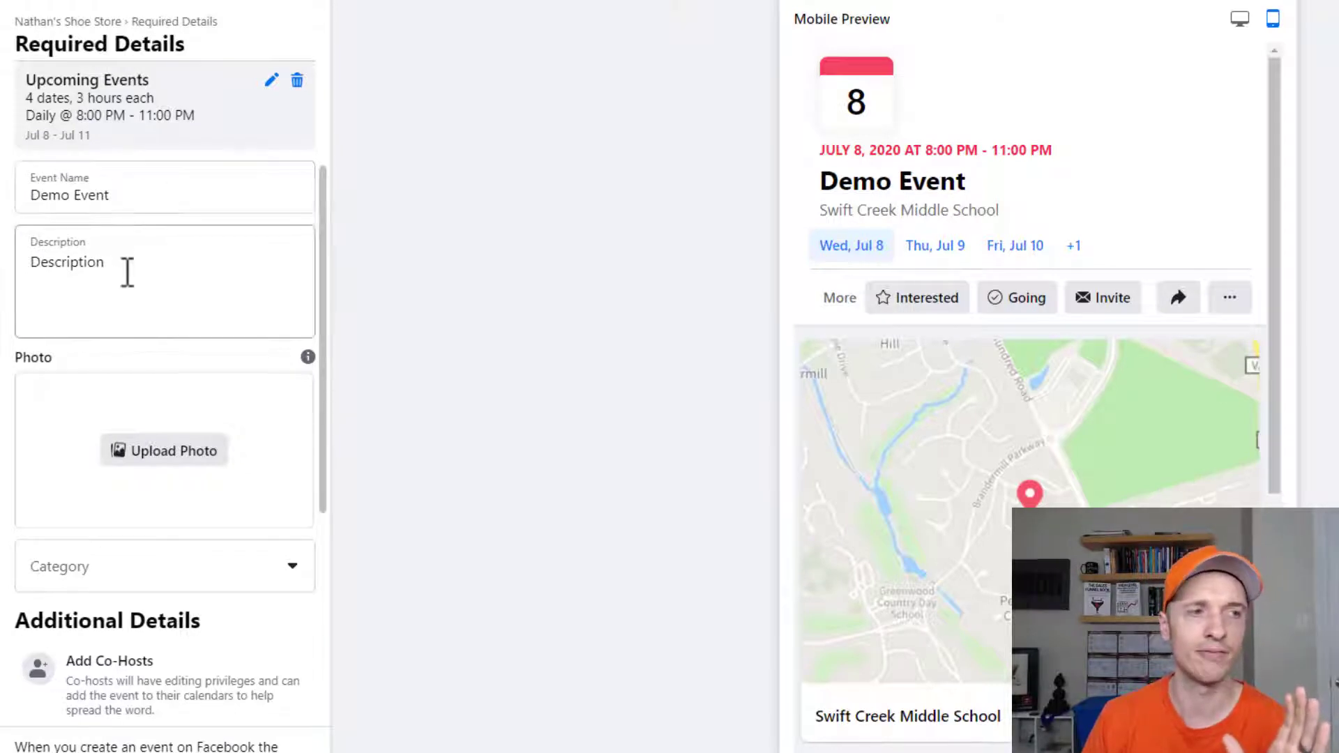
left_click(1235, 24)
scroll(730, 622, "down", 1)
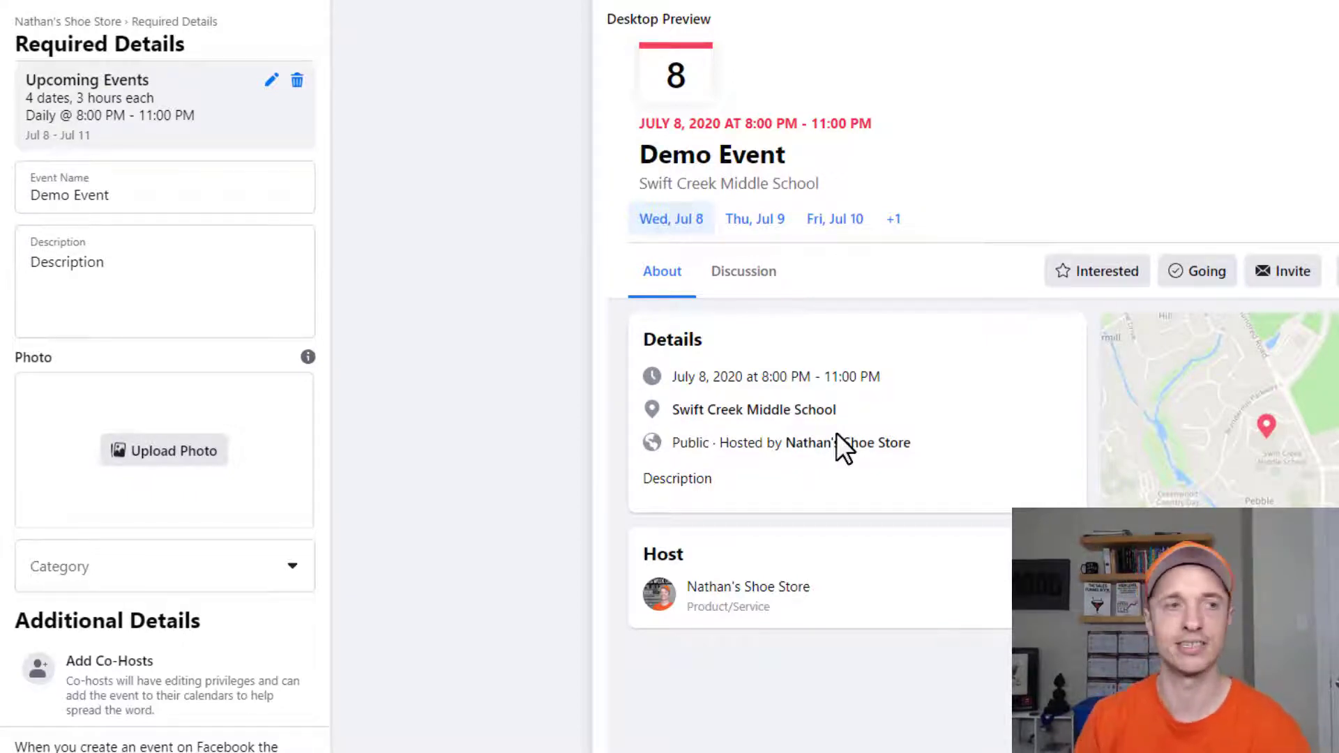
- Upload 'How To Use Facebook's Event Setup Tool to Track Results.jpg' as the event photo
left_click(129, 462)
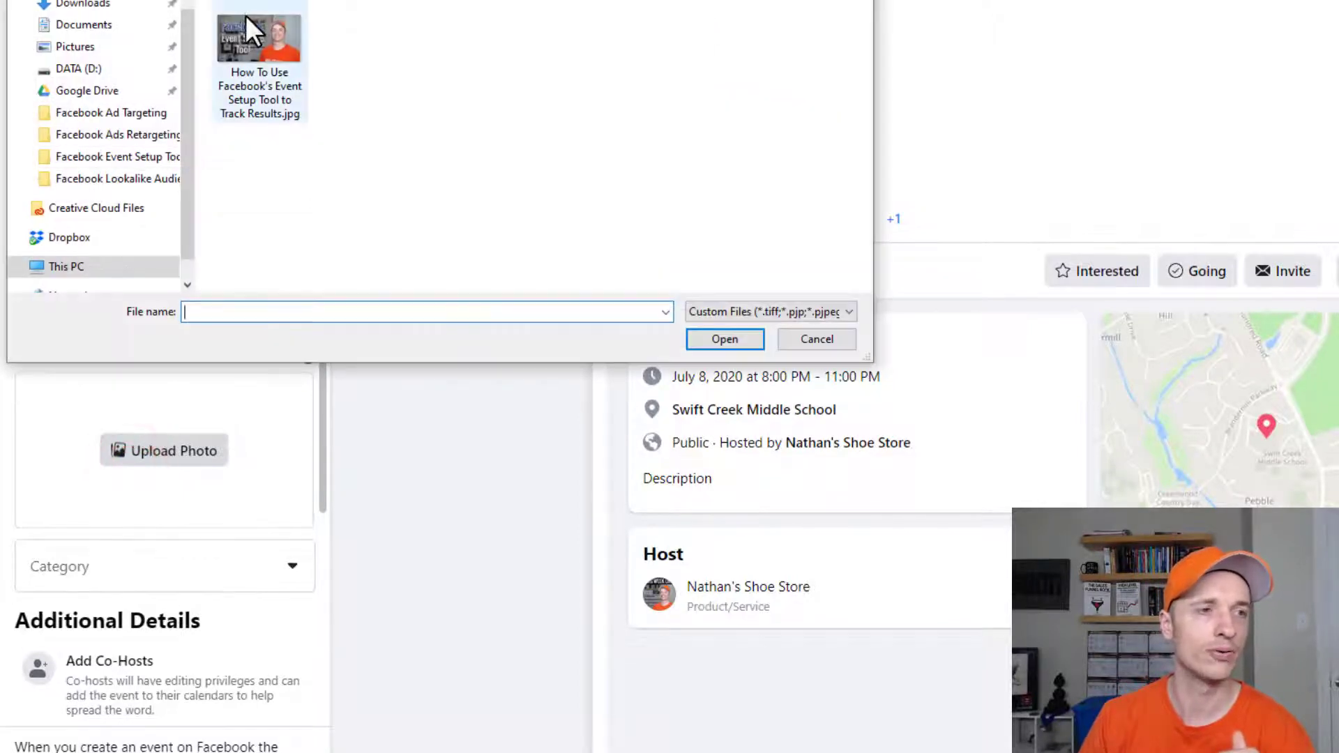
left_click(255, 86)
left_click(728, 341)
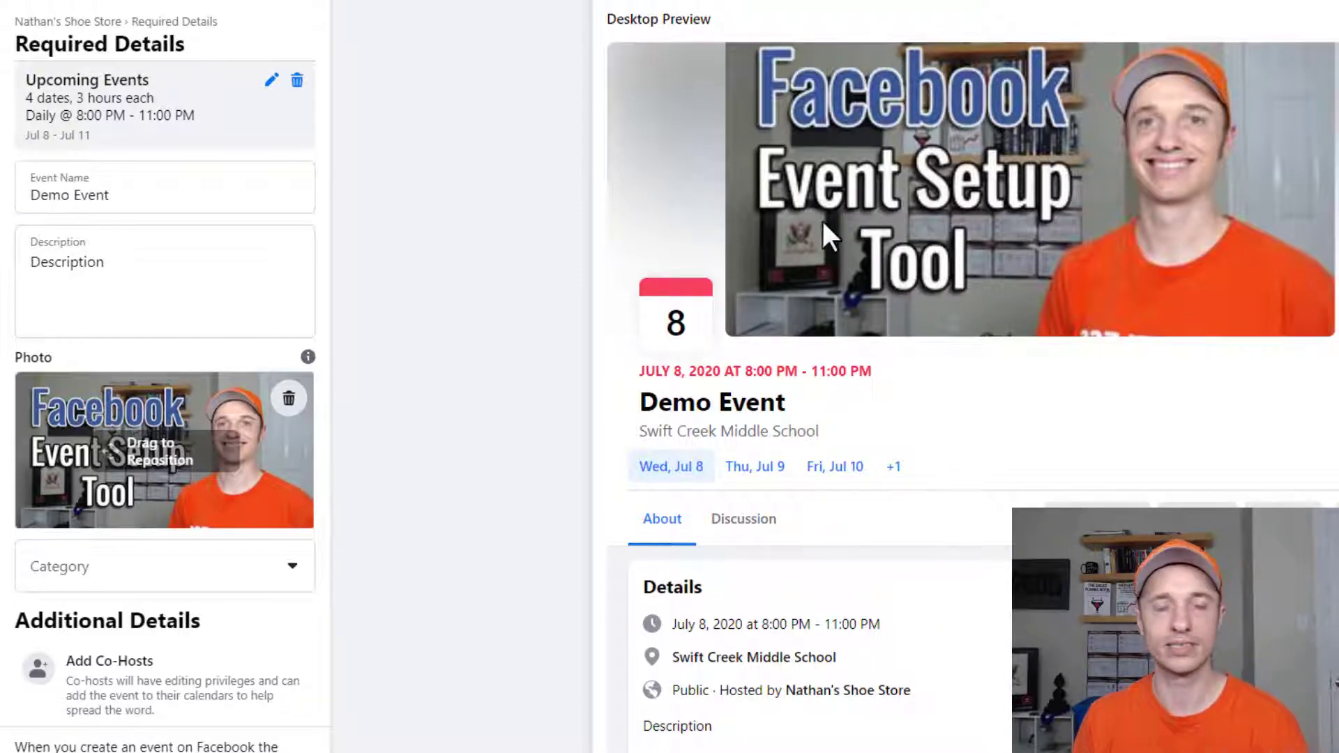
- Nudge the event photo slightly upward and set the event category to Drinks
scroll(164, 349, "down", 2)
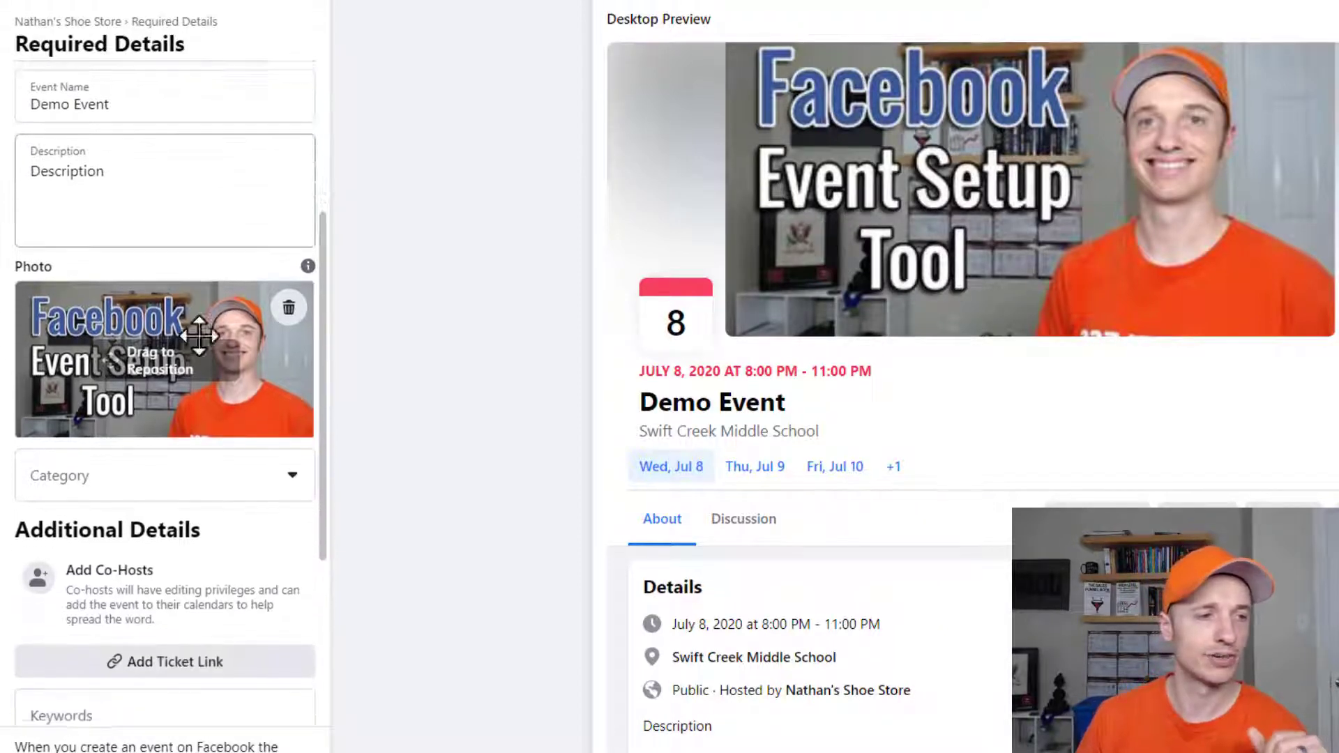
left_click_drag(185, 434, 186, 425)
left_click(202, 458)
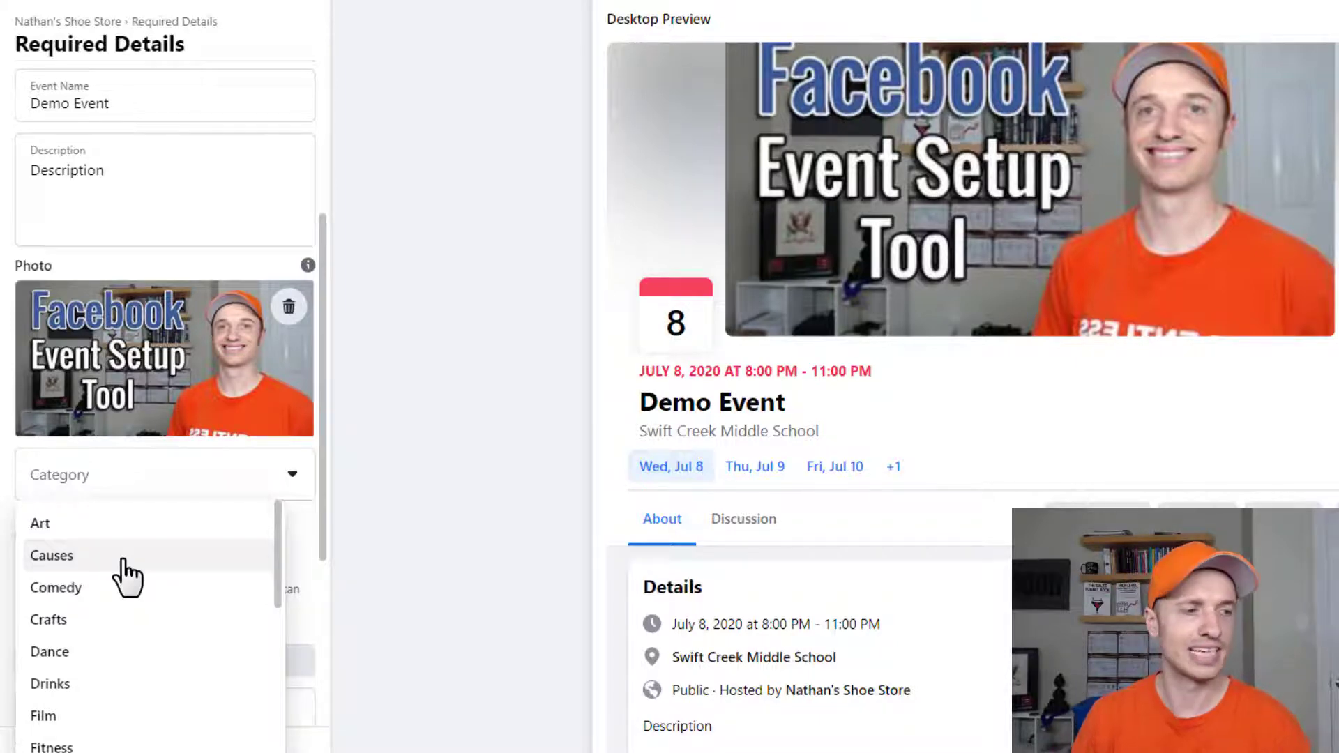
left_click(67, 683)
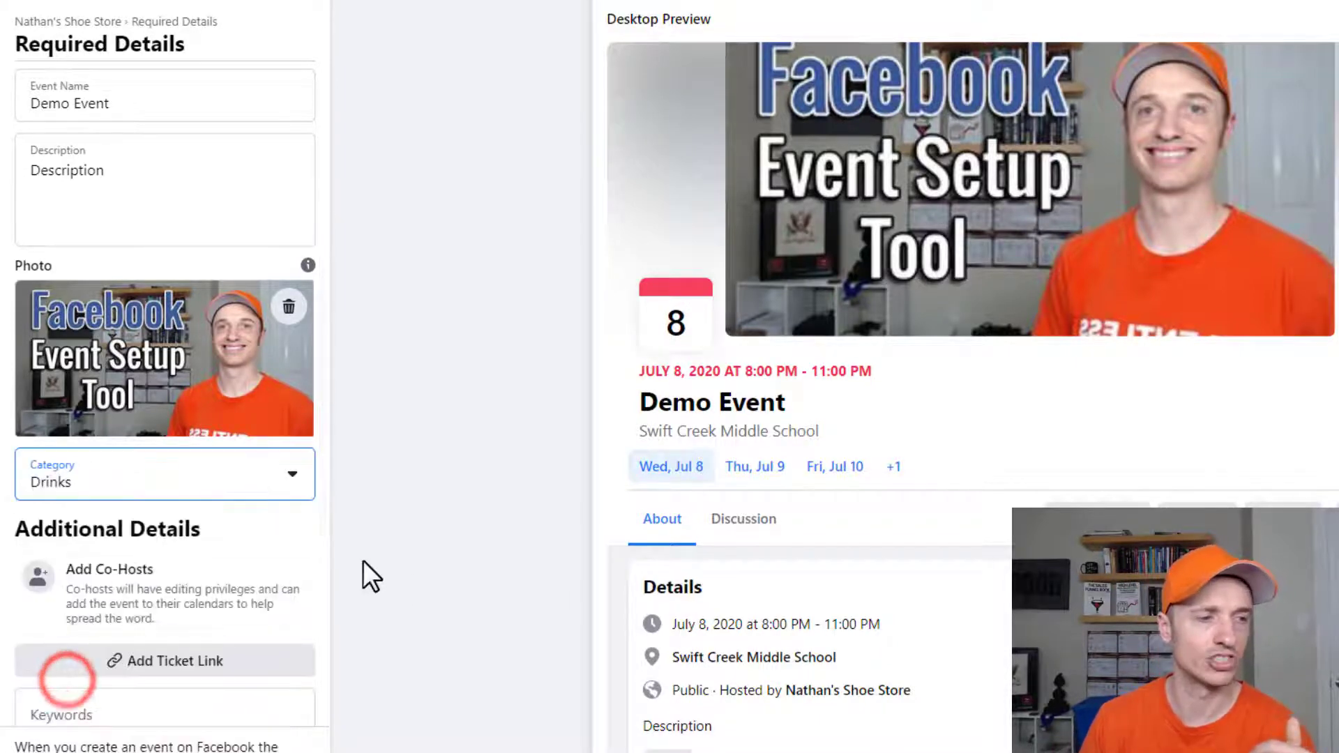
scroll(287, 574, "down", 5)
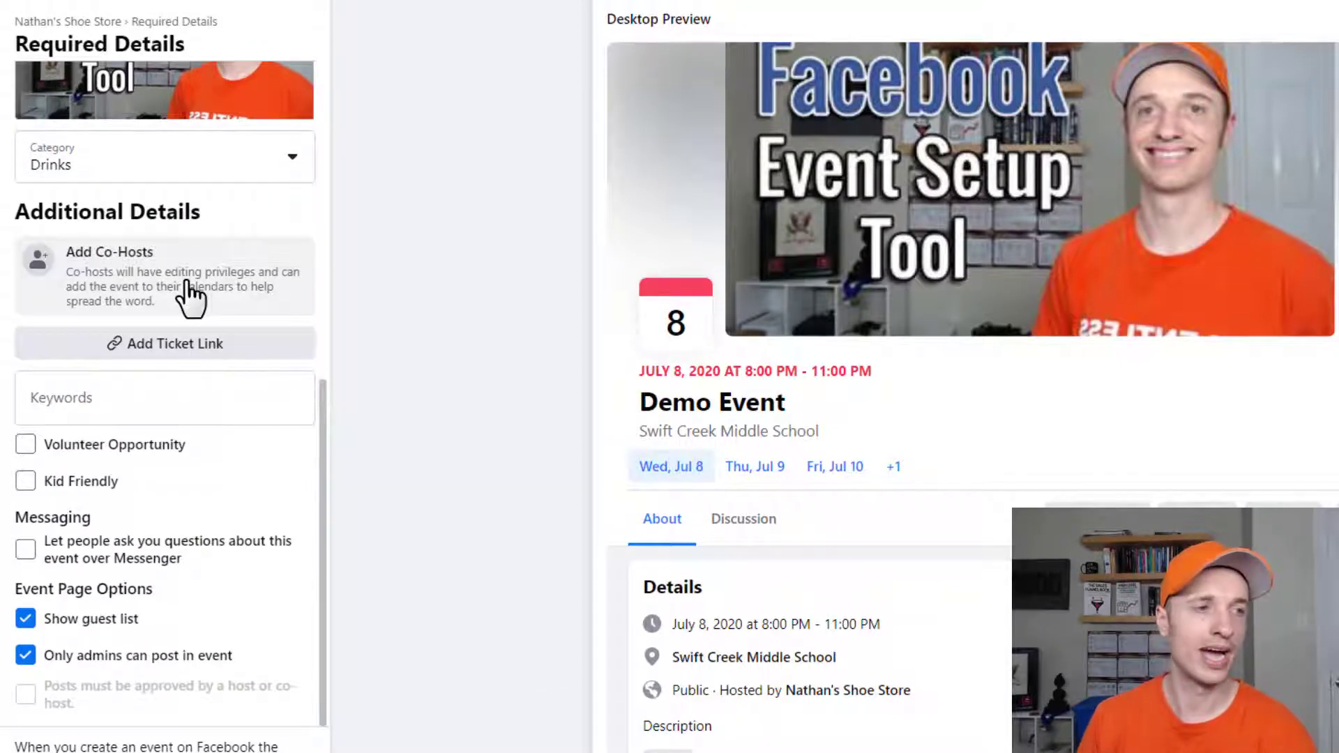
- Search for the co-host by name and add them as a pending co-host
left_click(188, 296)
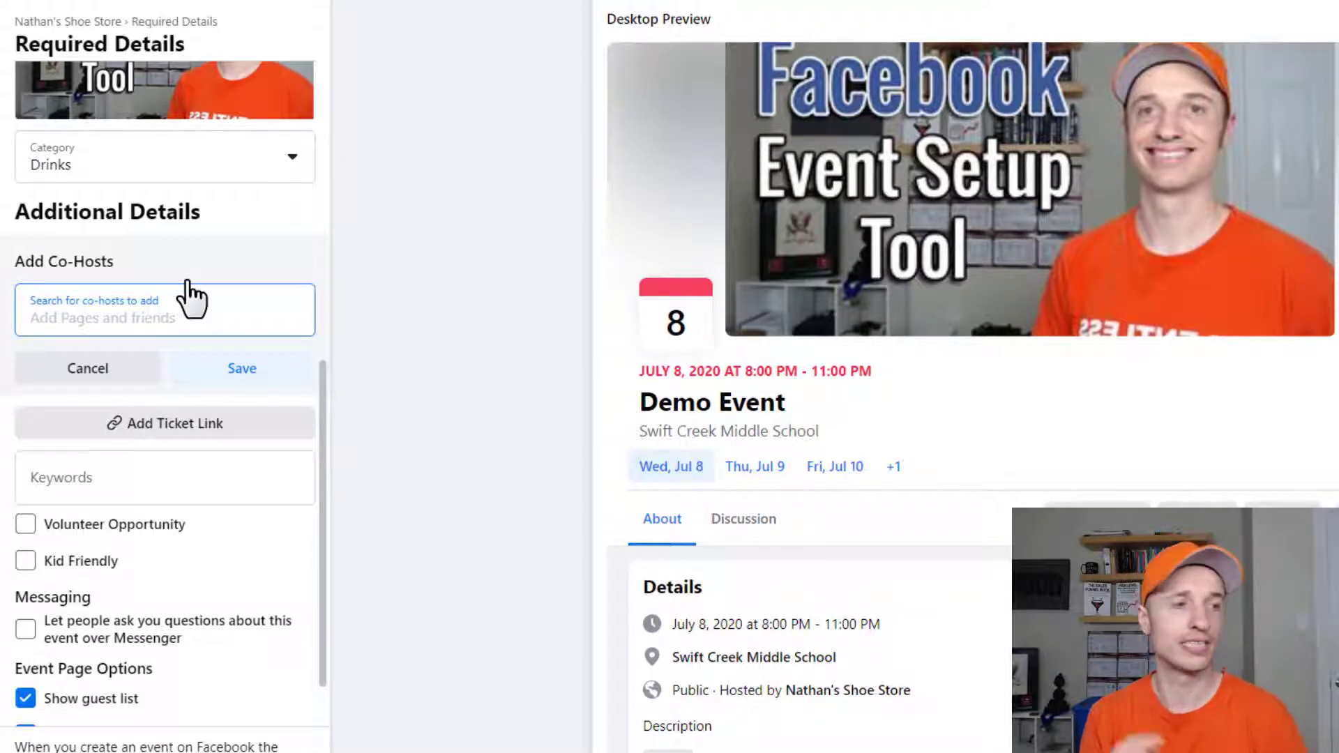
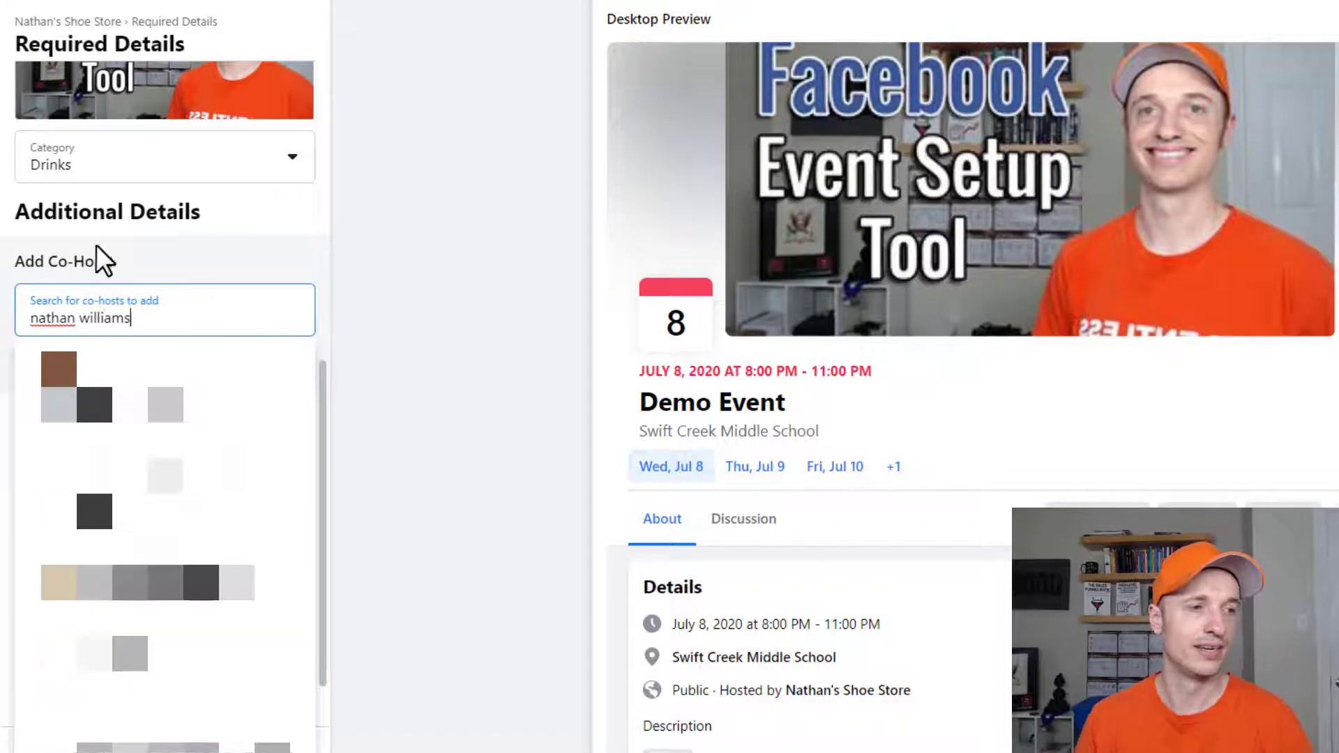
left_click(135, 383)
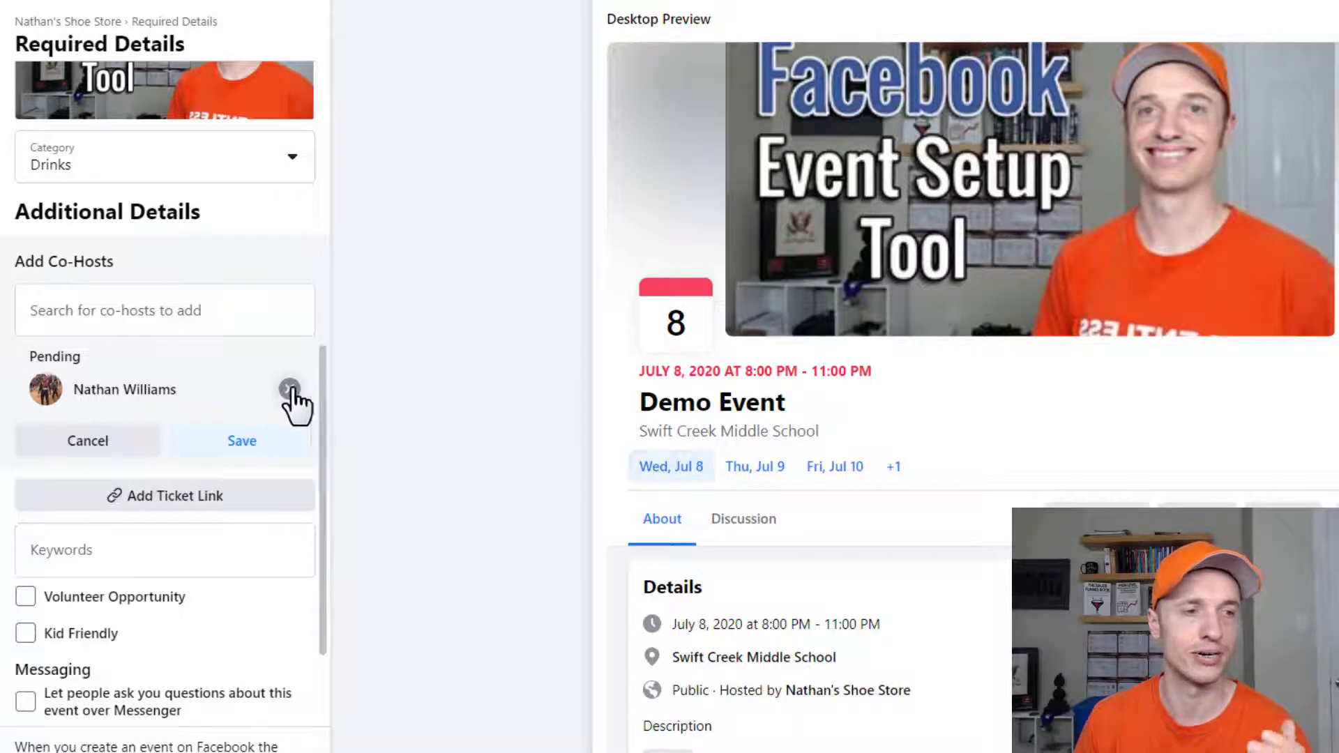
scroll(179, 390, "down", 2)
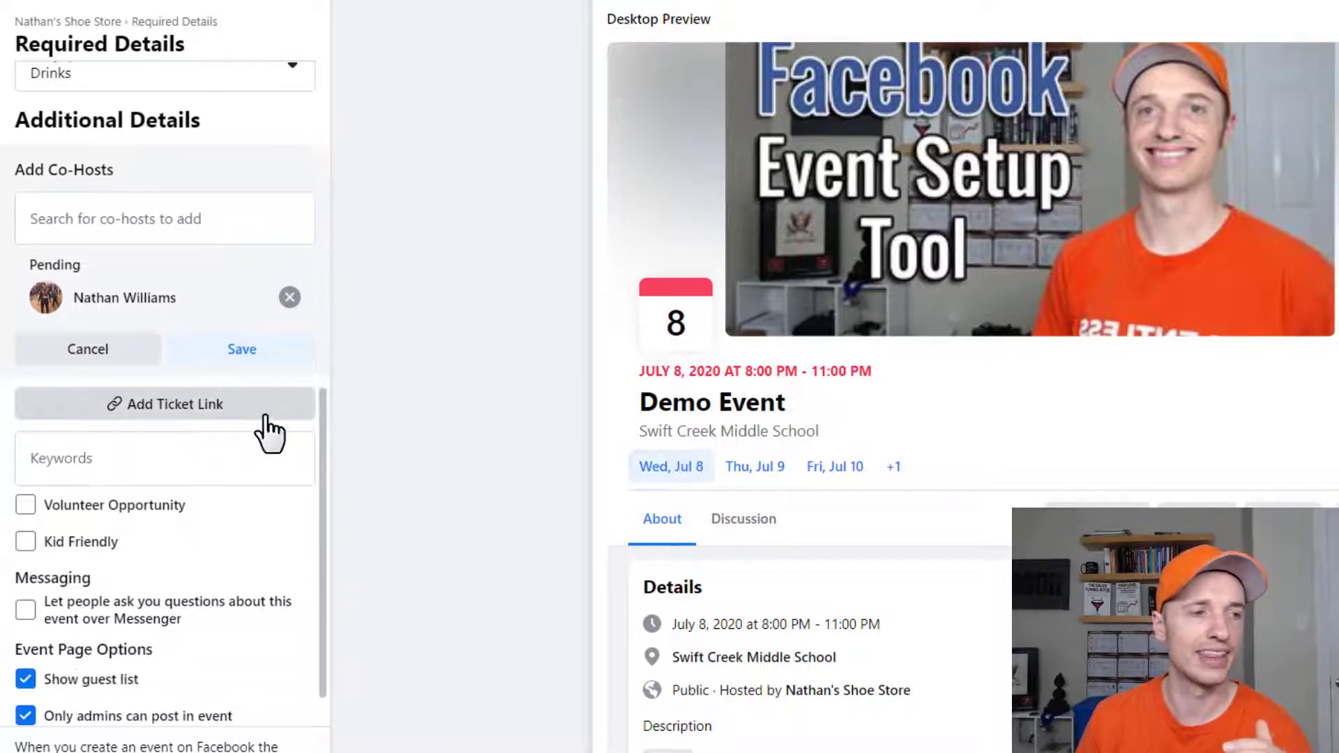
left_click(203, 407)
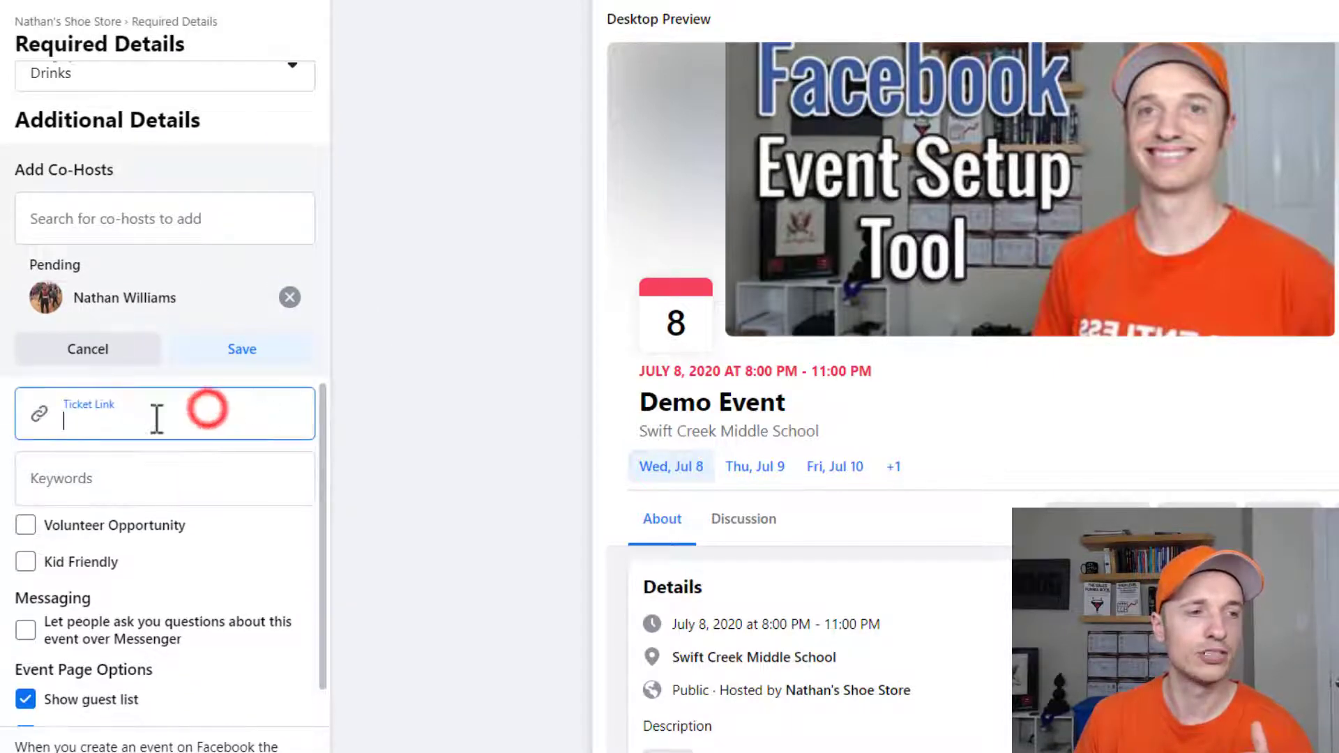
scroll(167, 411, "down", 1)
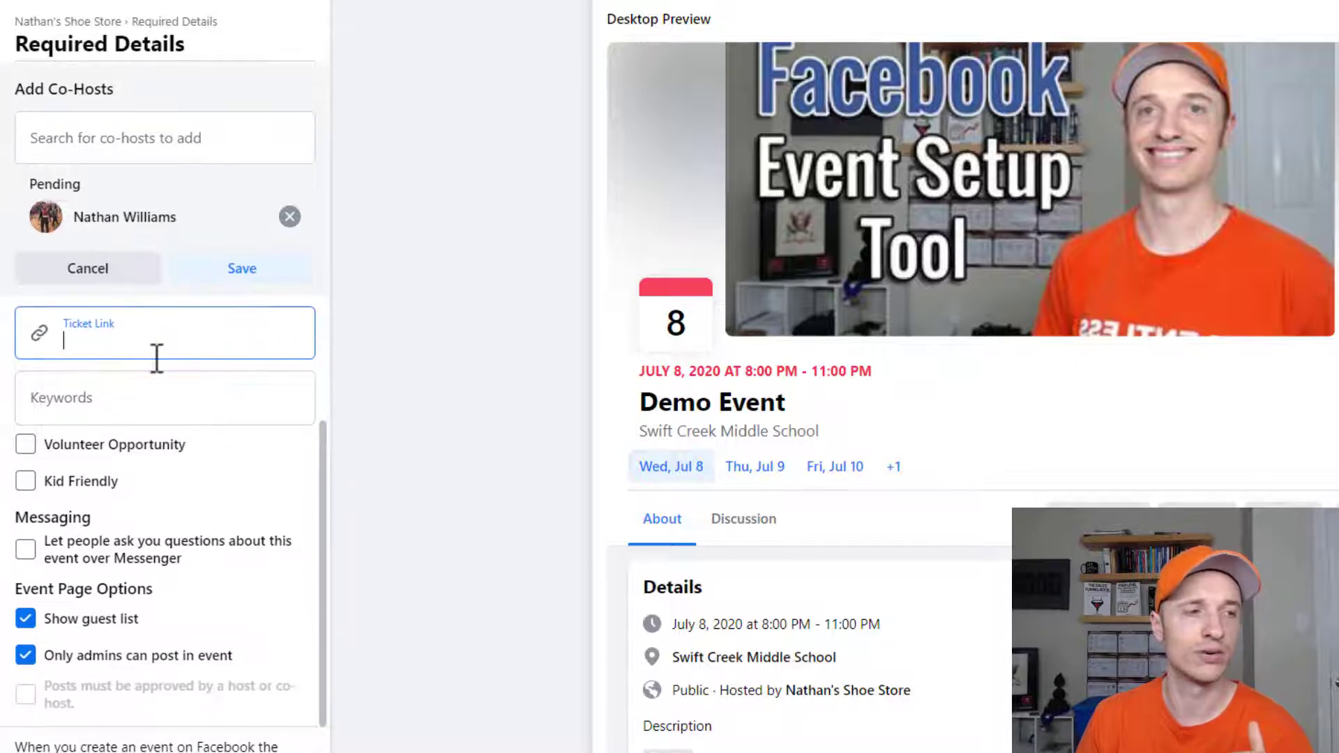
left_click(122, 340)
type("http")
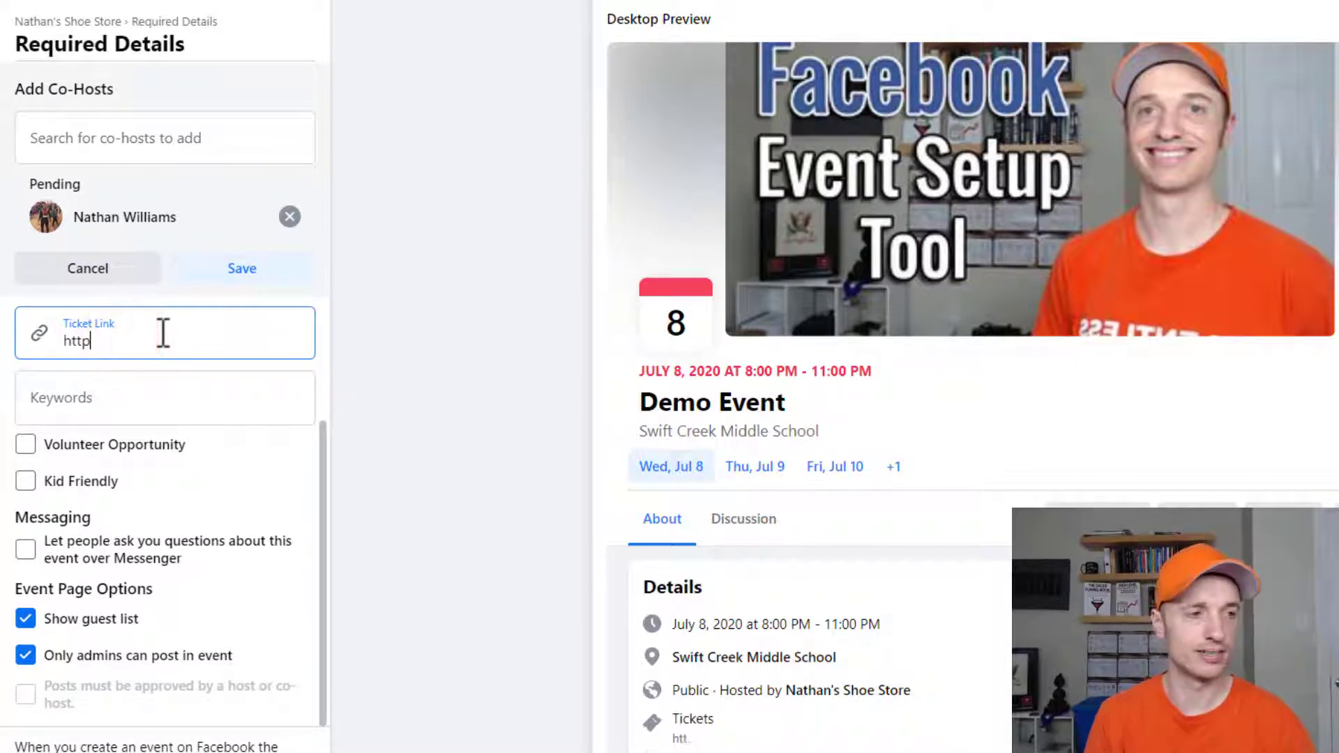
type("s://www.c")
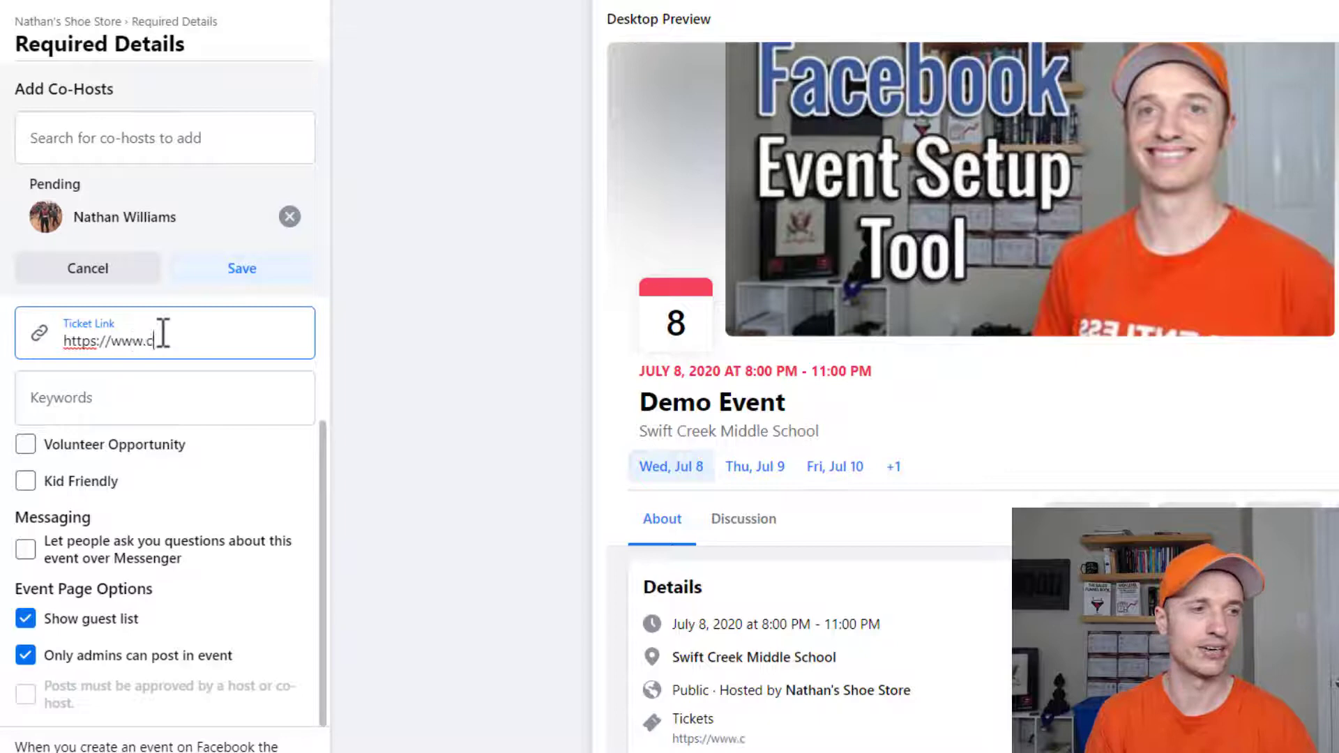
type("razyeyemarketing.com")
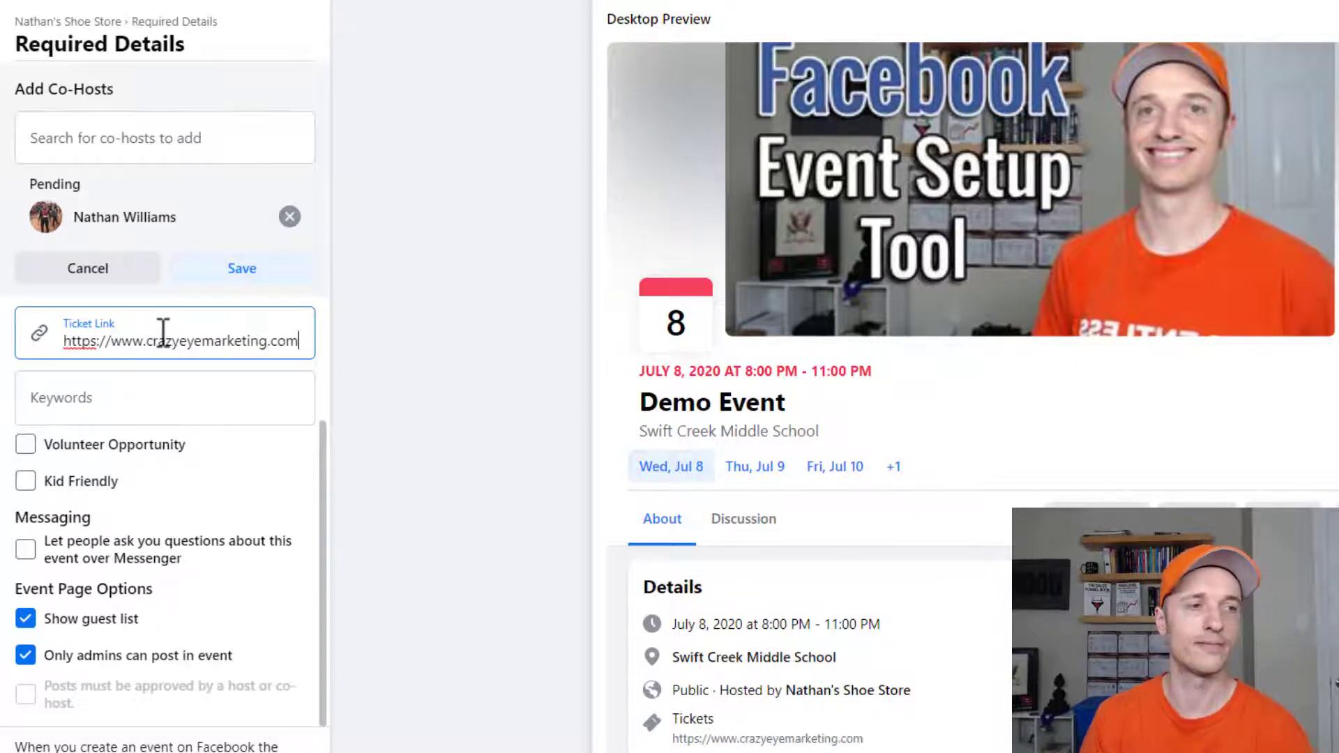
- Add the keywords Acro dance and Acid jazz to the event
left_click(159, 410)
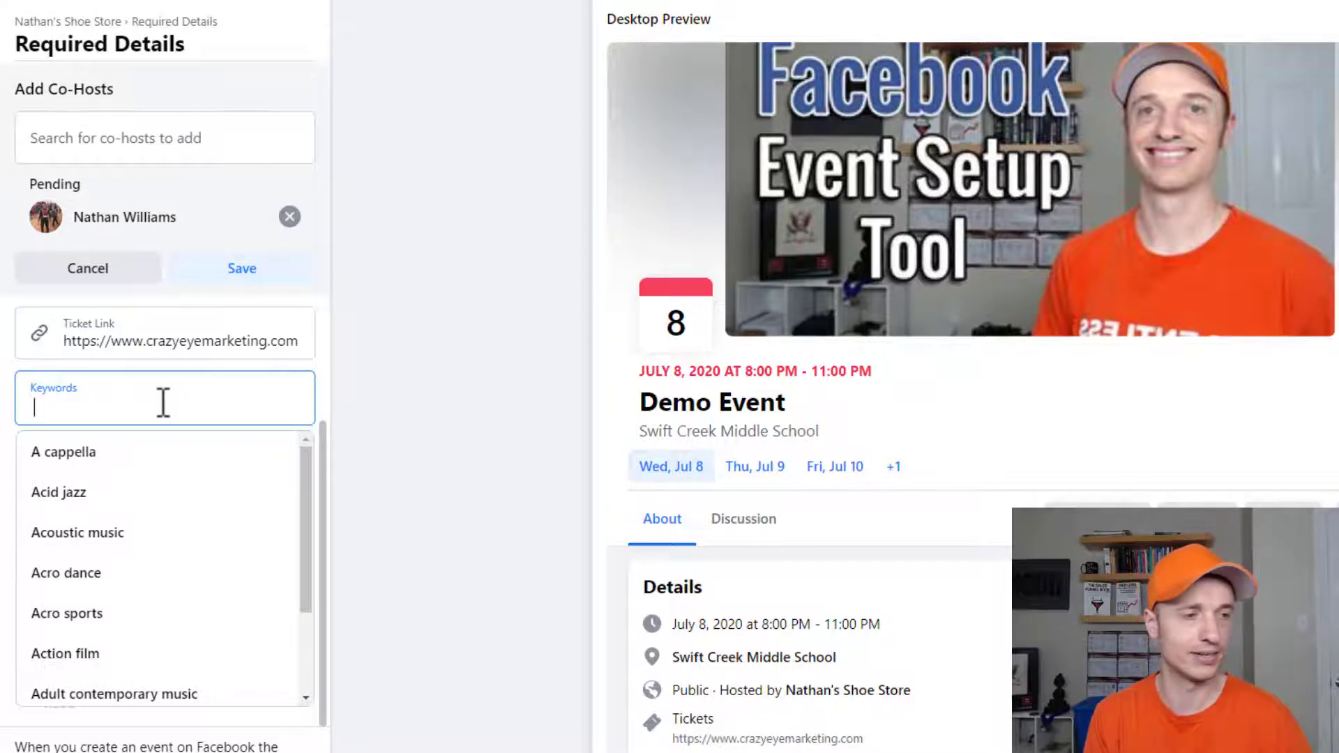
left_click(70, 572)
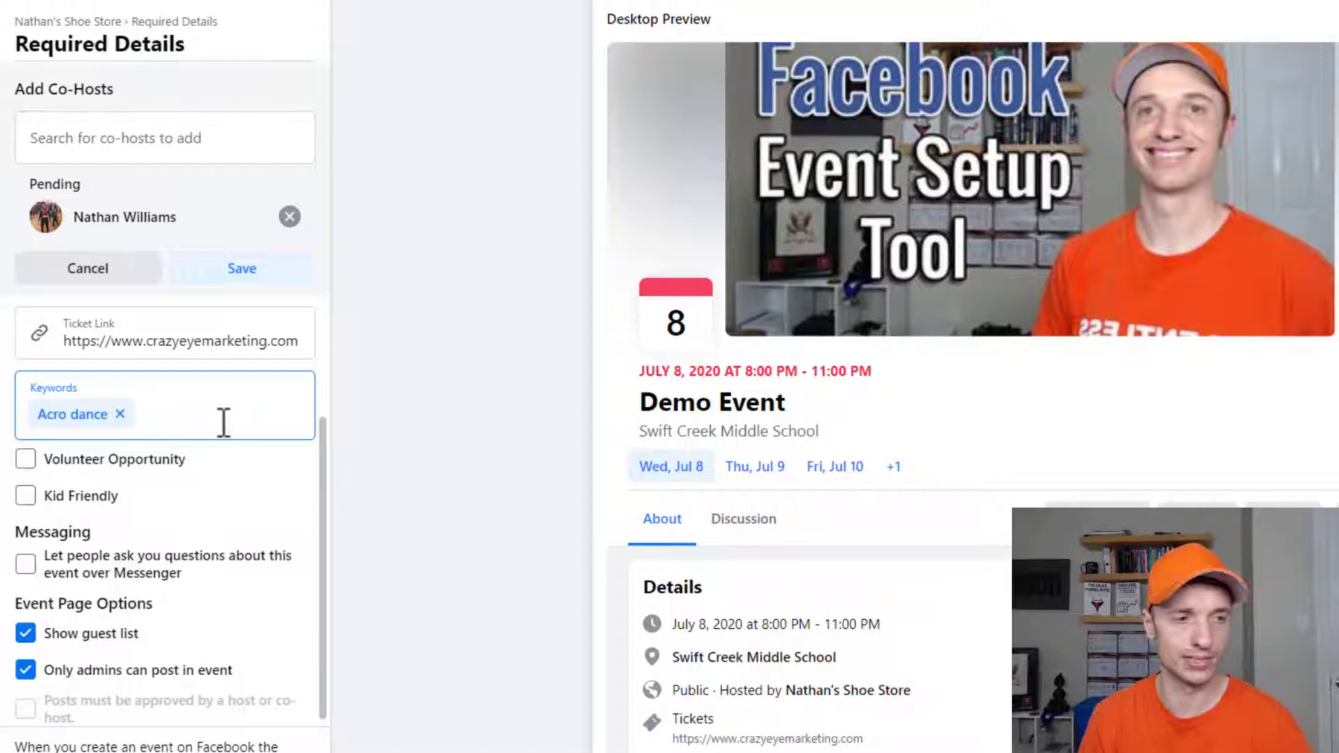
type("a")
left_click(81, 499)
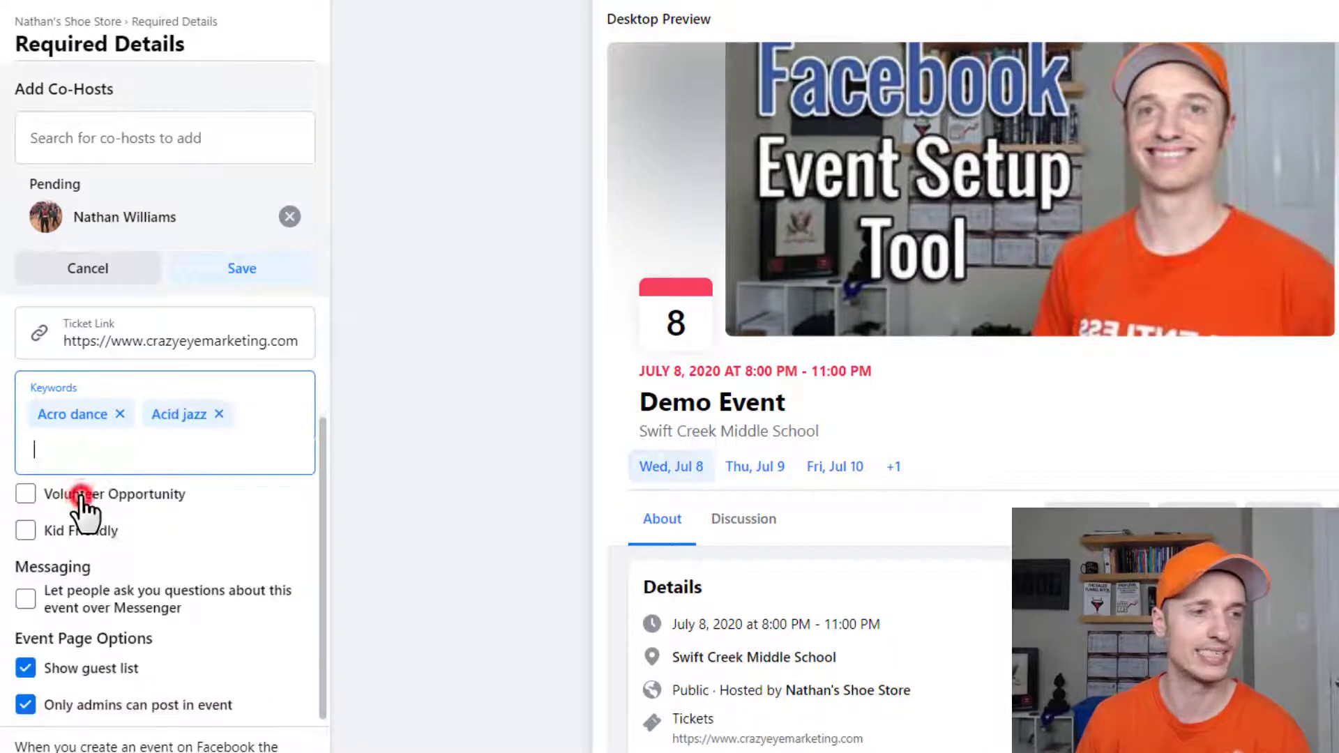
left_click(464, 496)
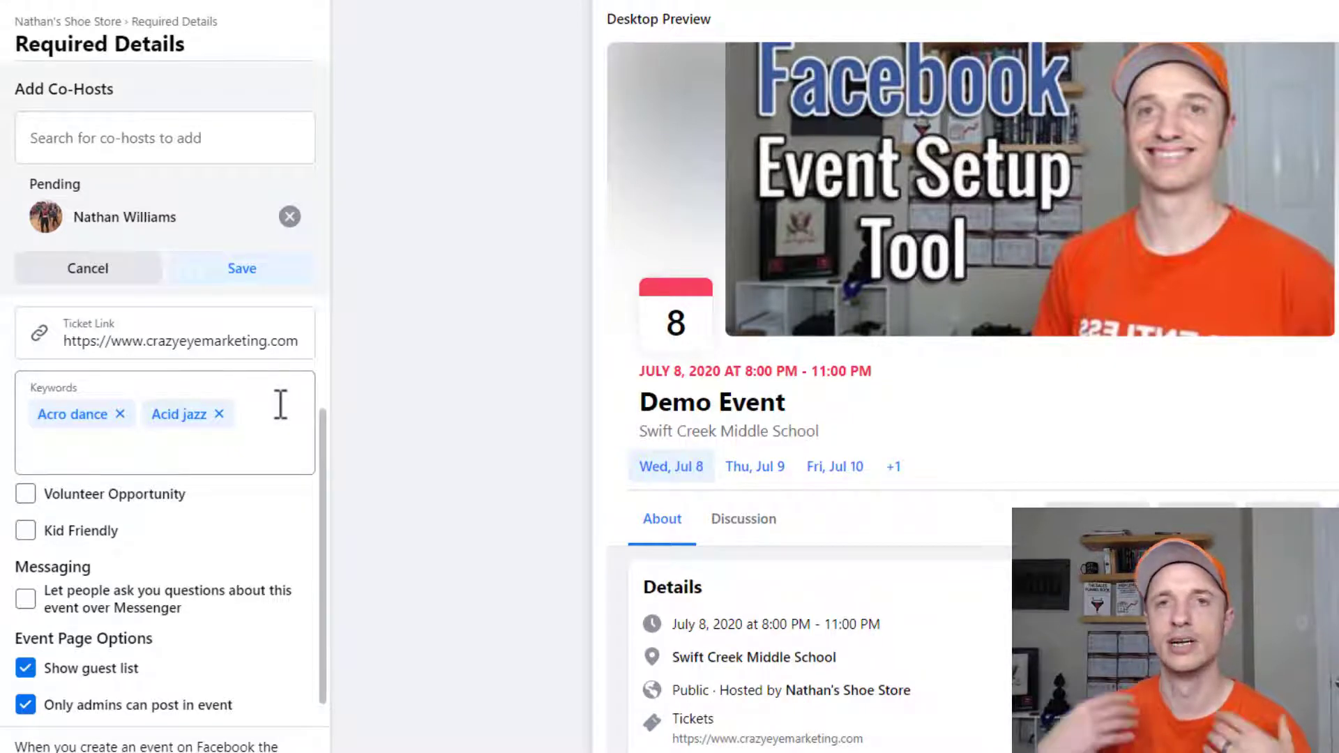
- Allow all guests, not only admins, to post in the event
scroll(281, 405, "down", 1)
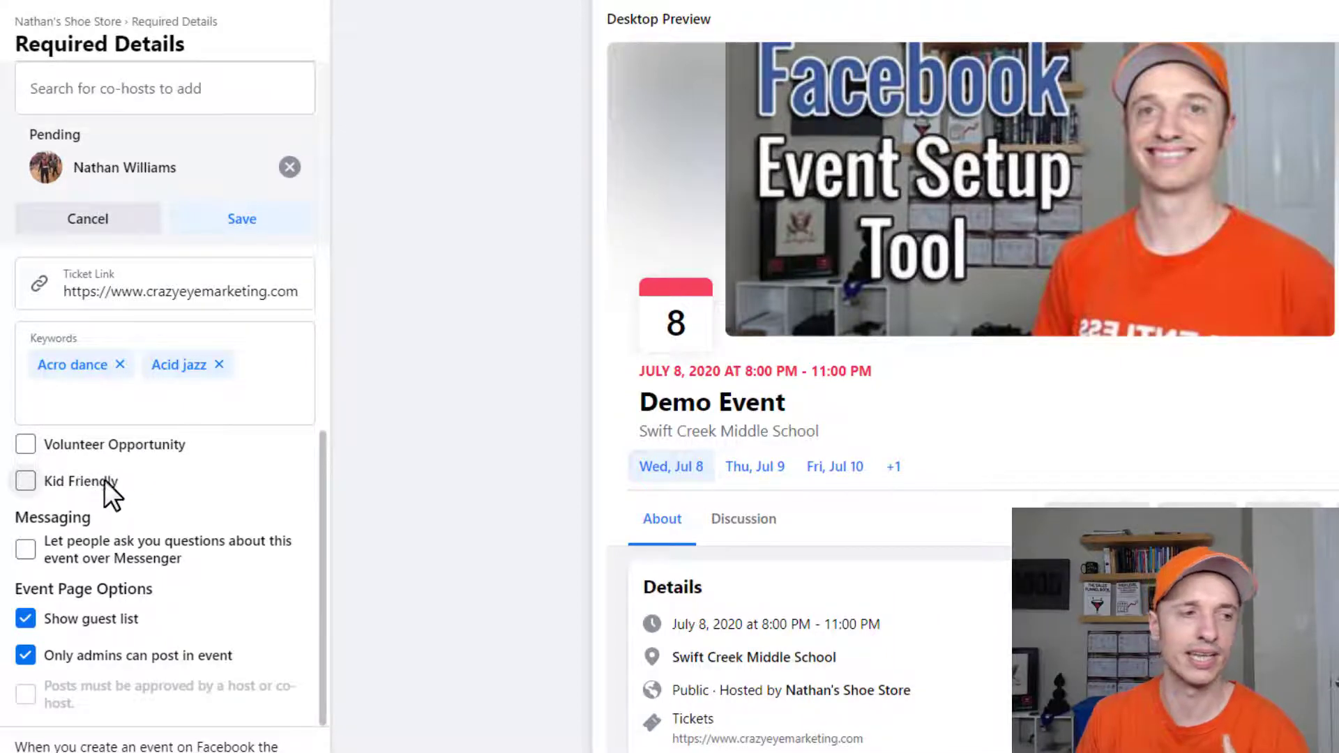
scroll(132, 478, "up", 5)
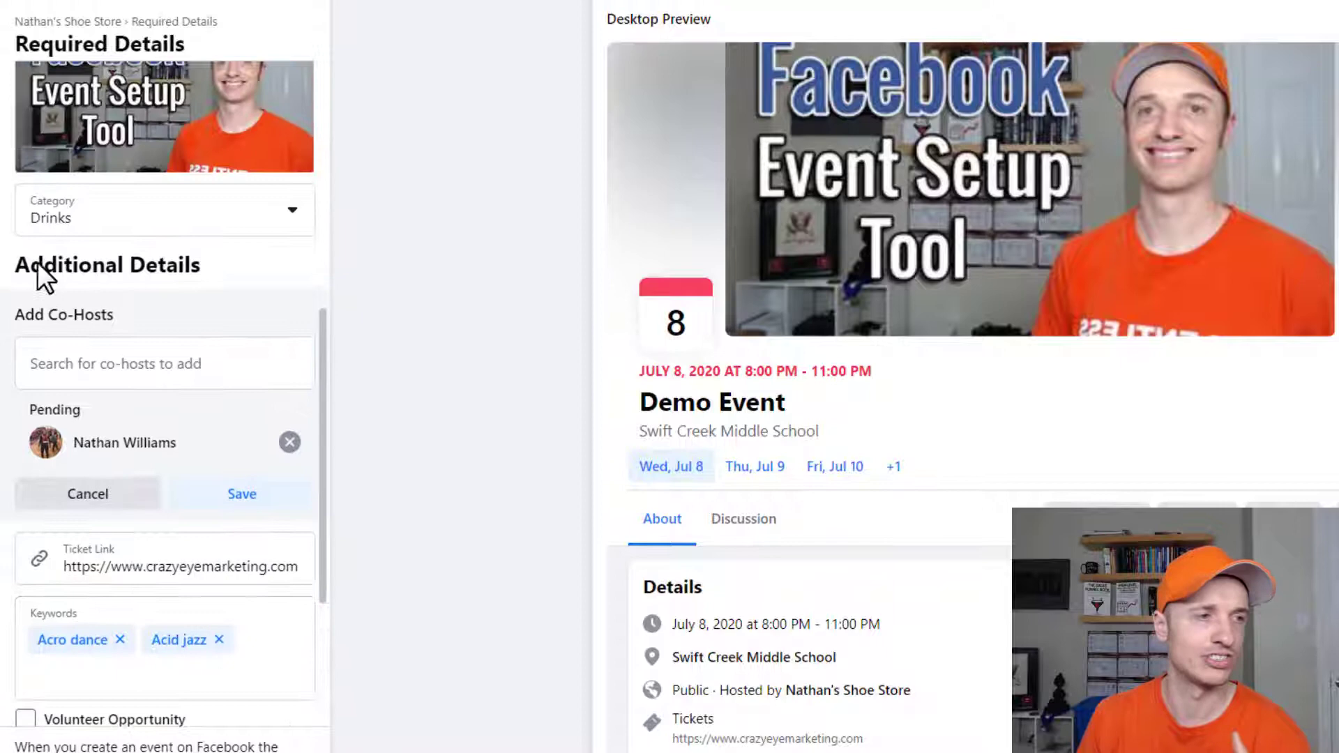
scroll(239, 469, "down", 5)
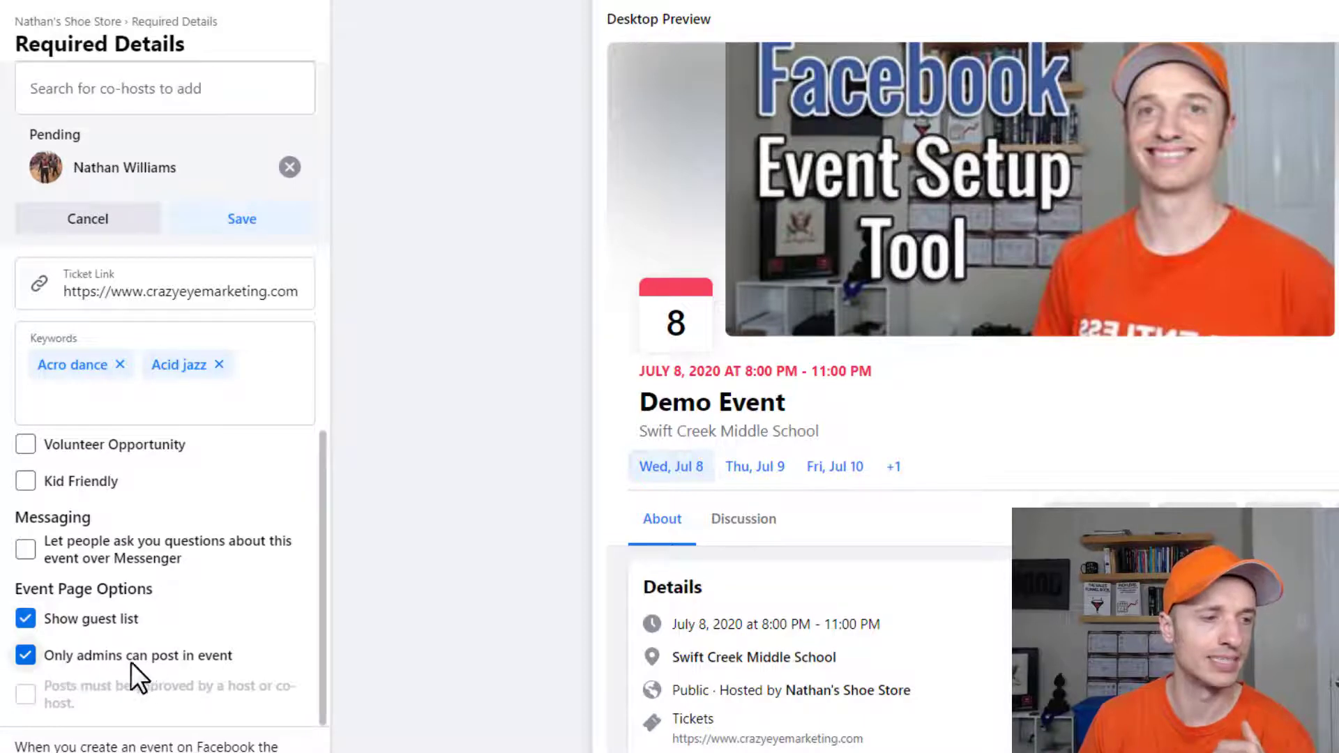
left_click(27, 656)
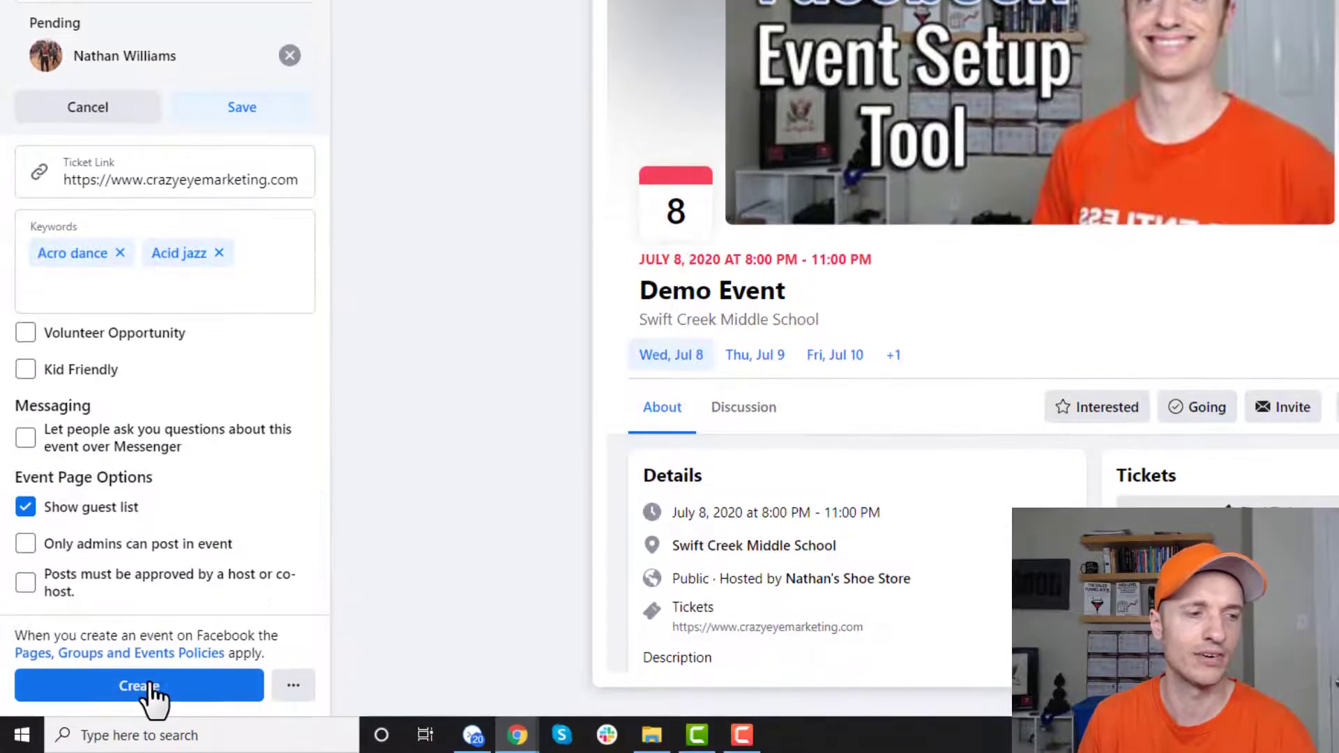
- Keep the pending co-host invitation and publish Demo Event
left_click(150, 691)
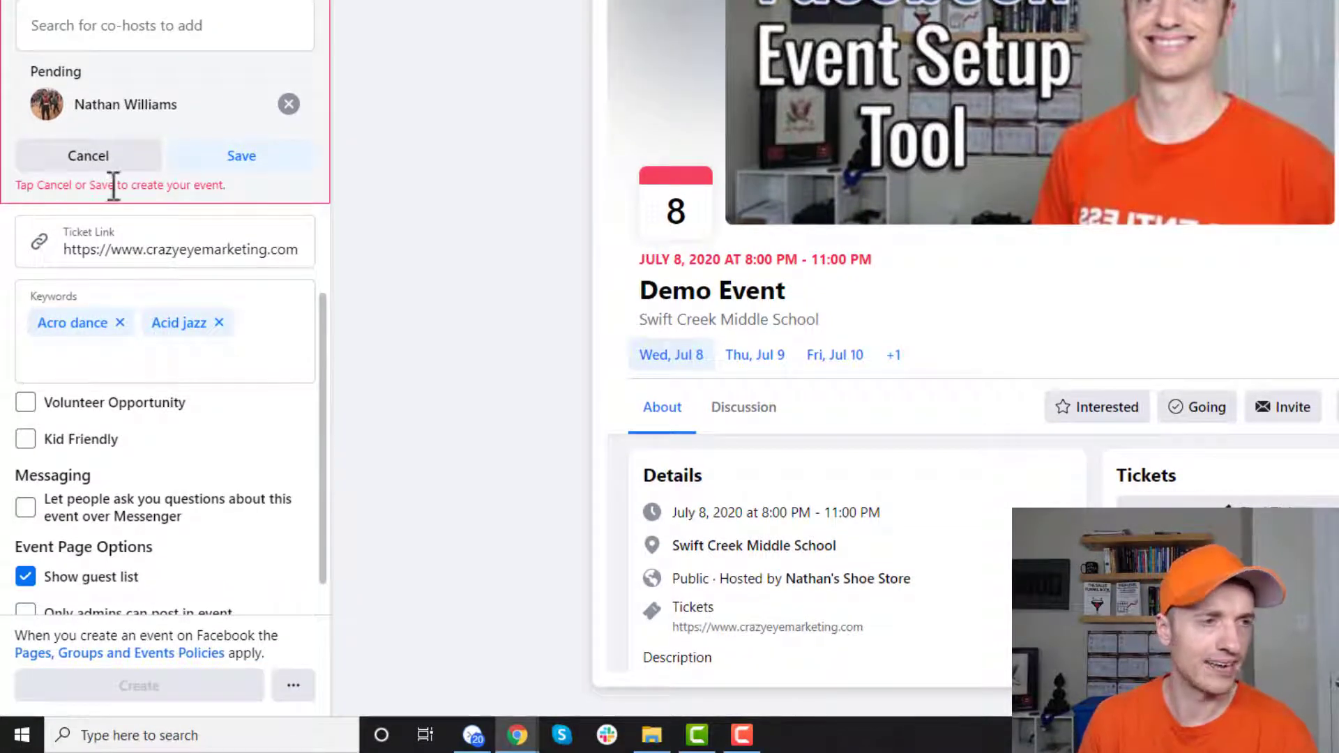
left_click(241, 159)
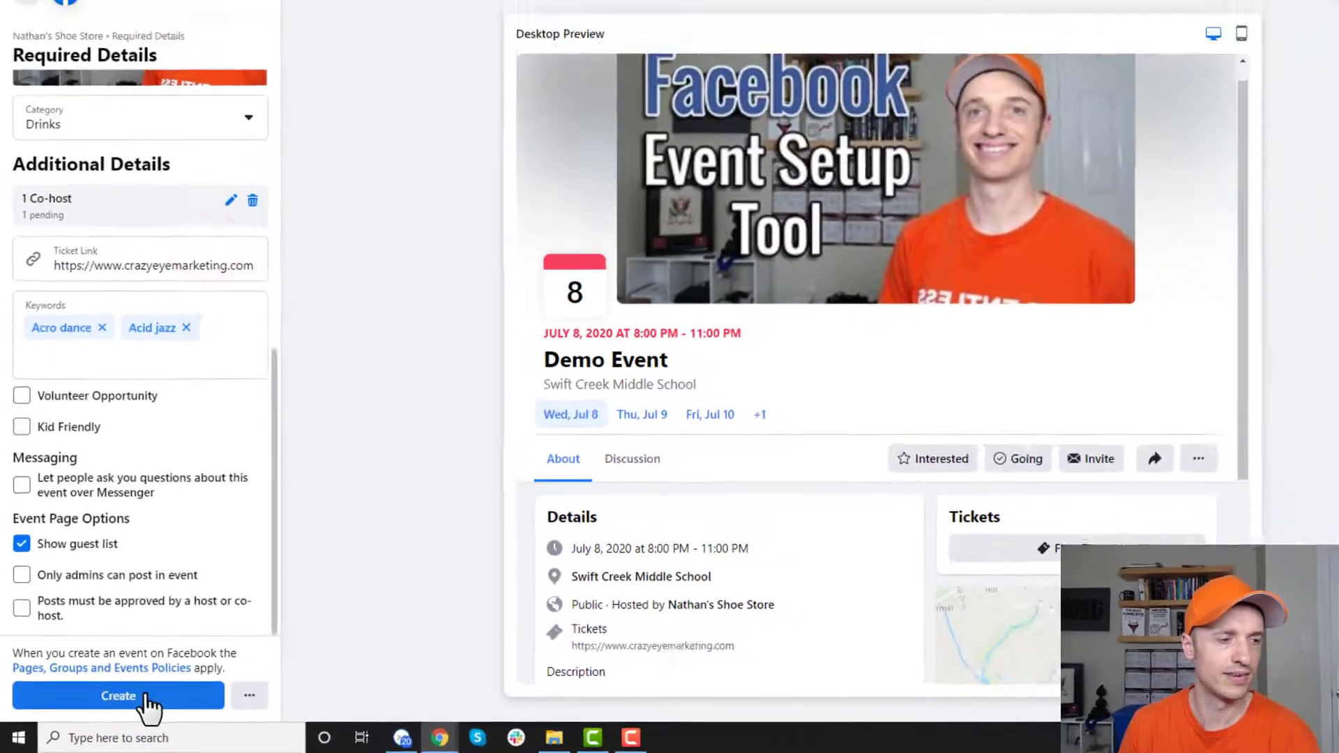
left_click(169, 684)
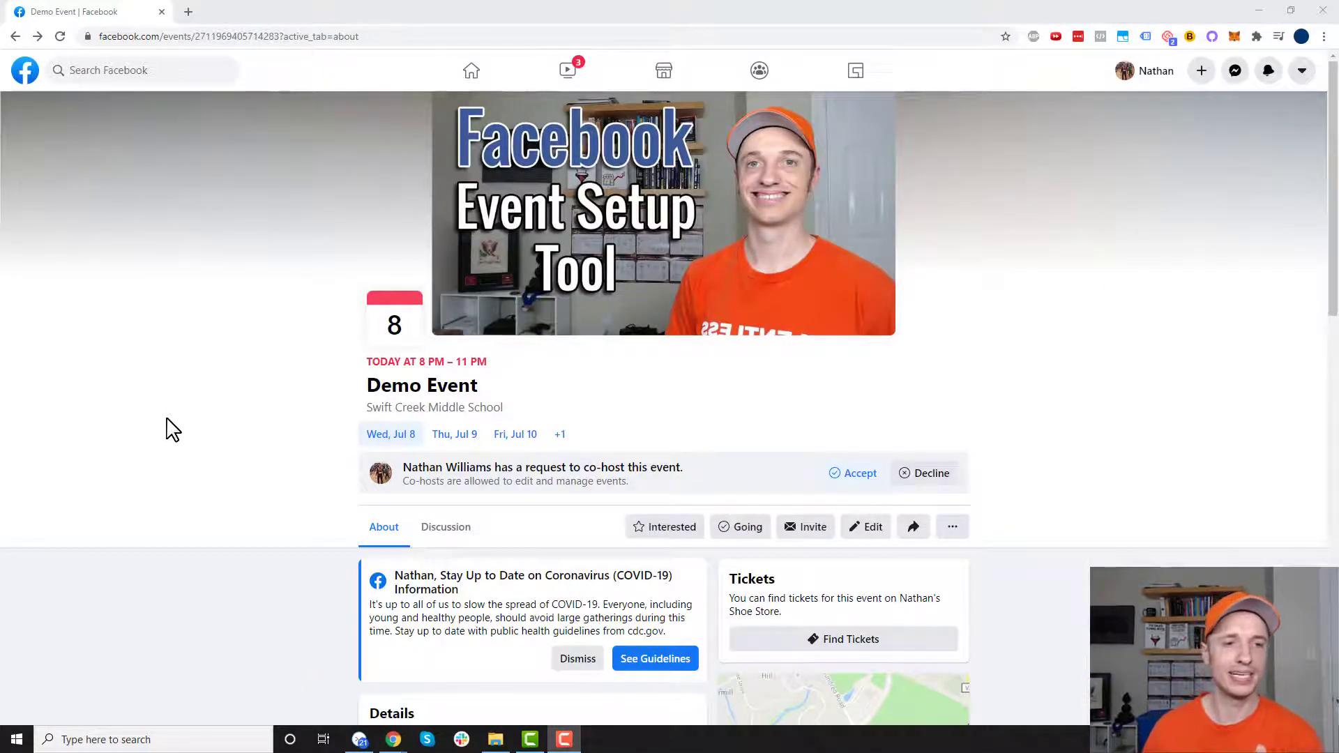
- Scroll through Demo Event's About details, then open its Discussion section
scroll(259, 398, "down", 1)
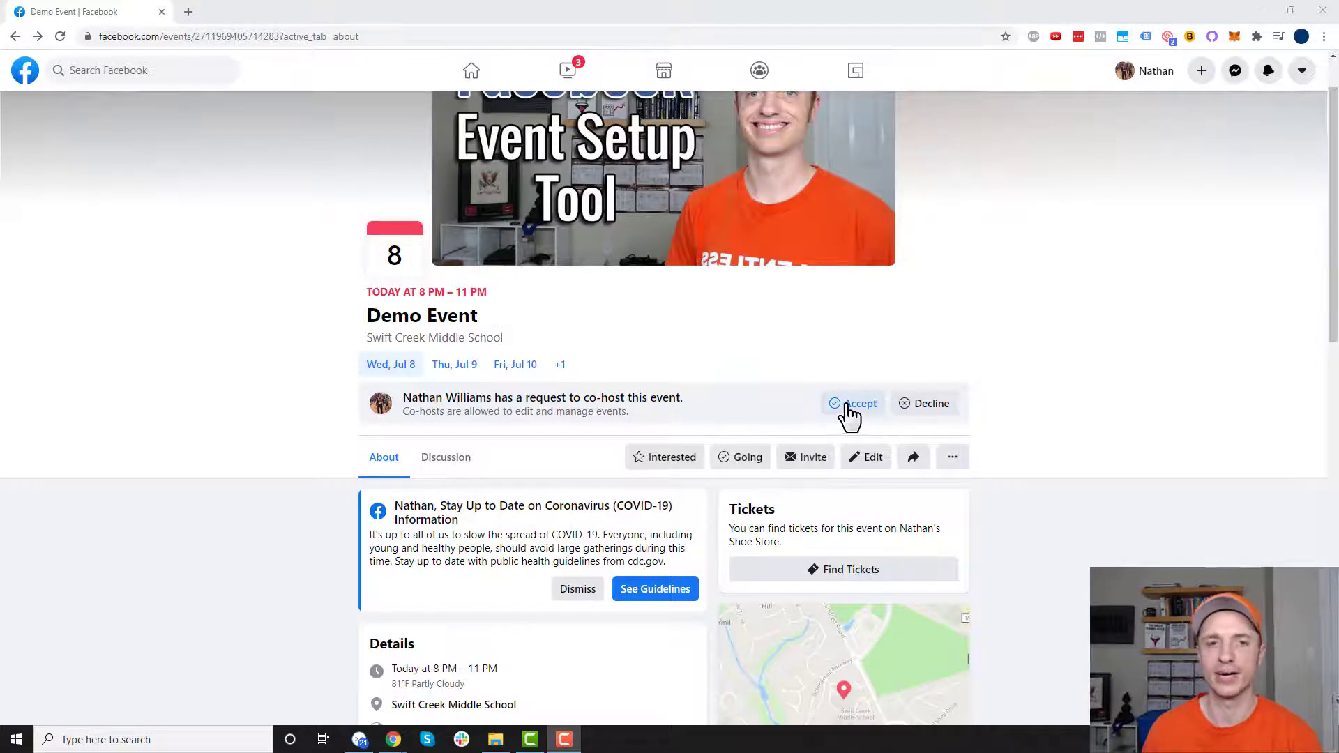
scroll(482, 440, "down", 2)
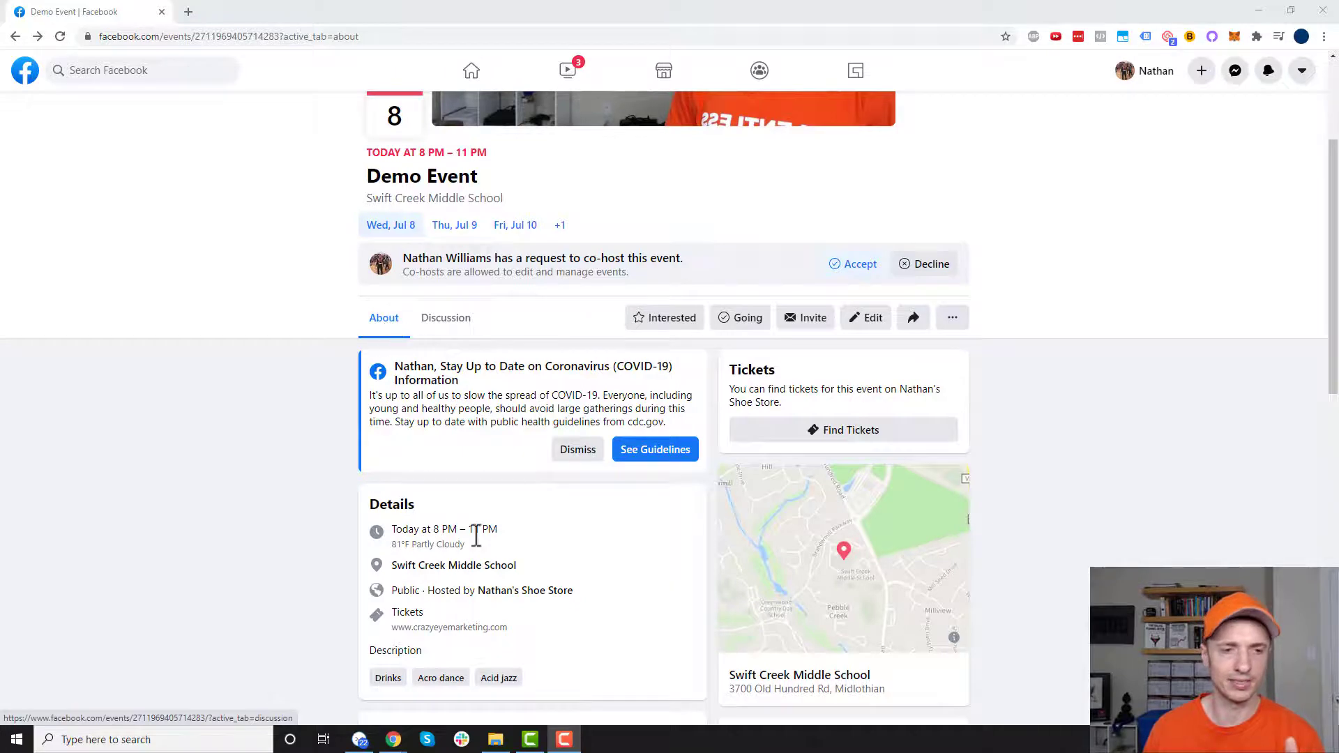
scroll(717, 538, "down", 5)
scroll(865, 544, "down", 2)
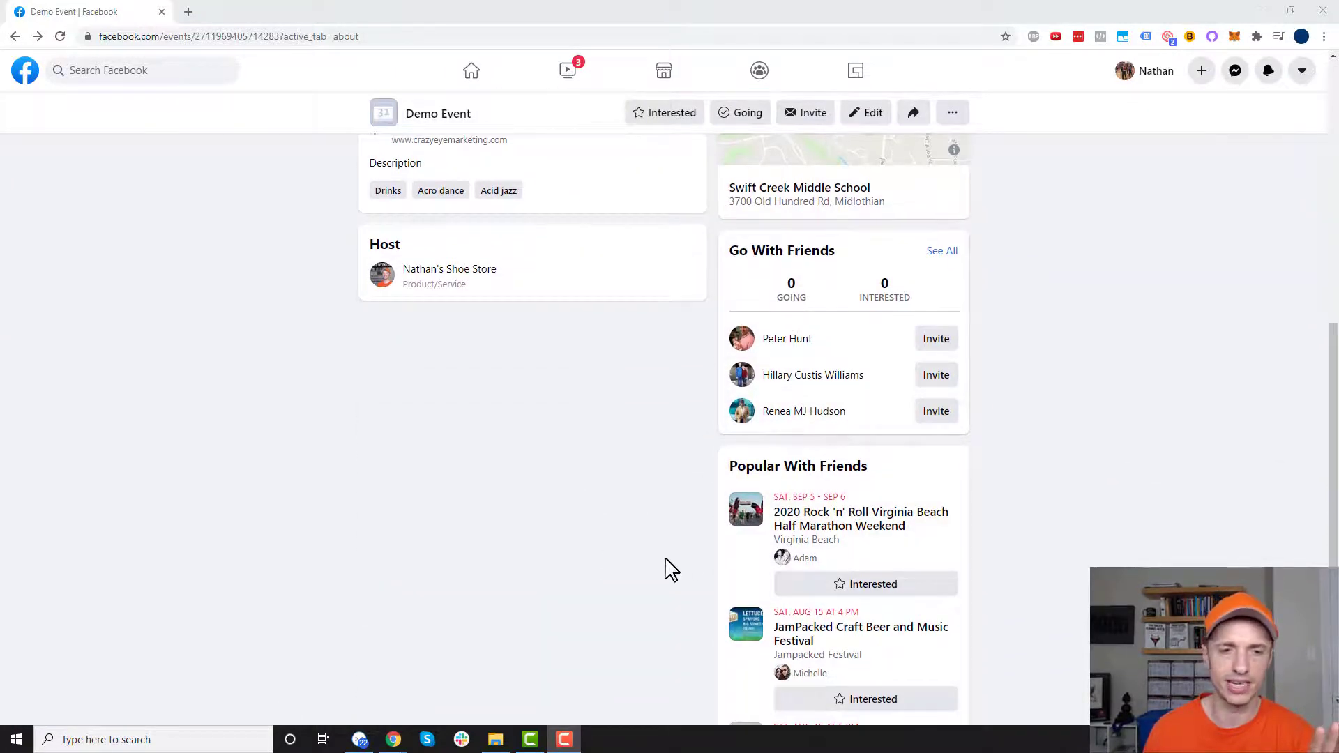
scroll(669, 567, "up", 6)
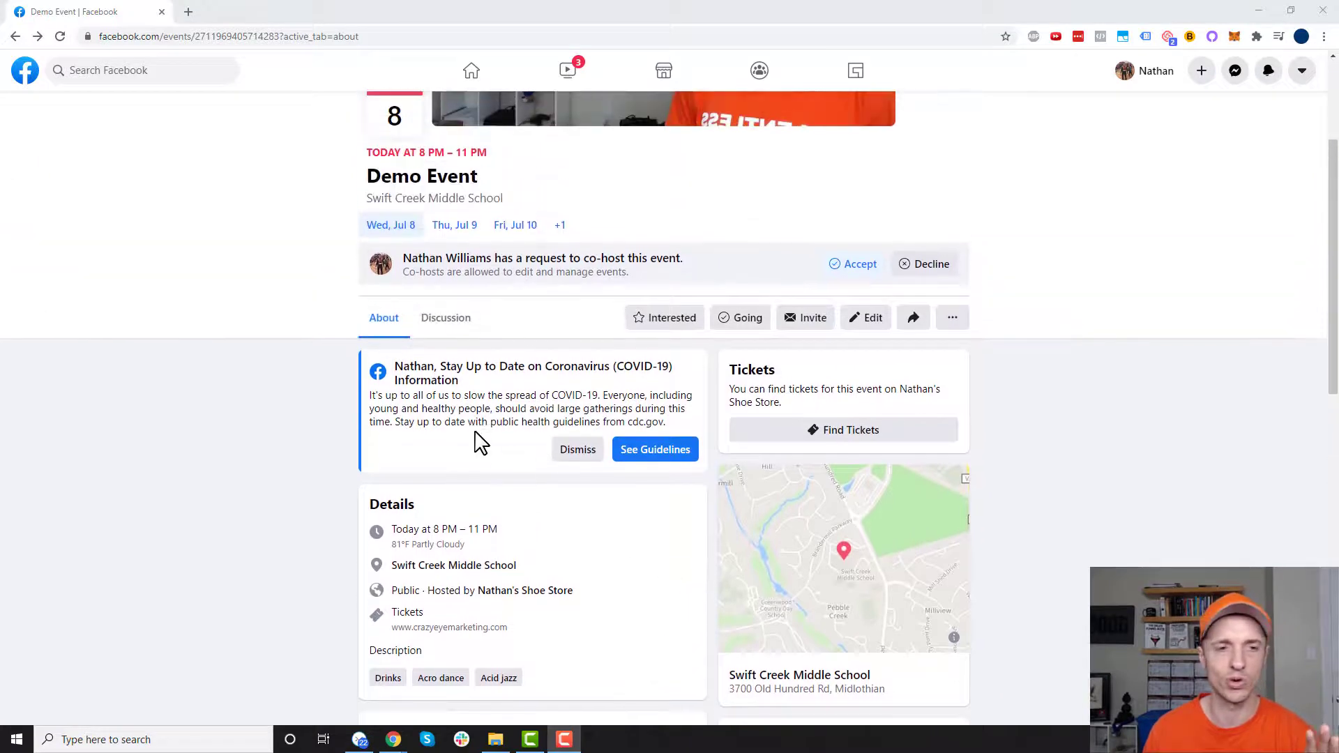
left_click(444, 321)
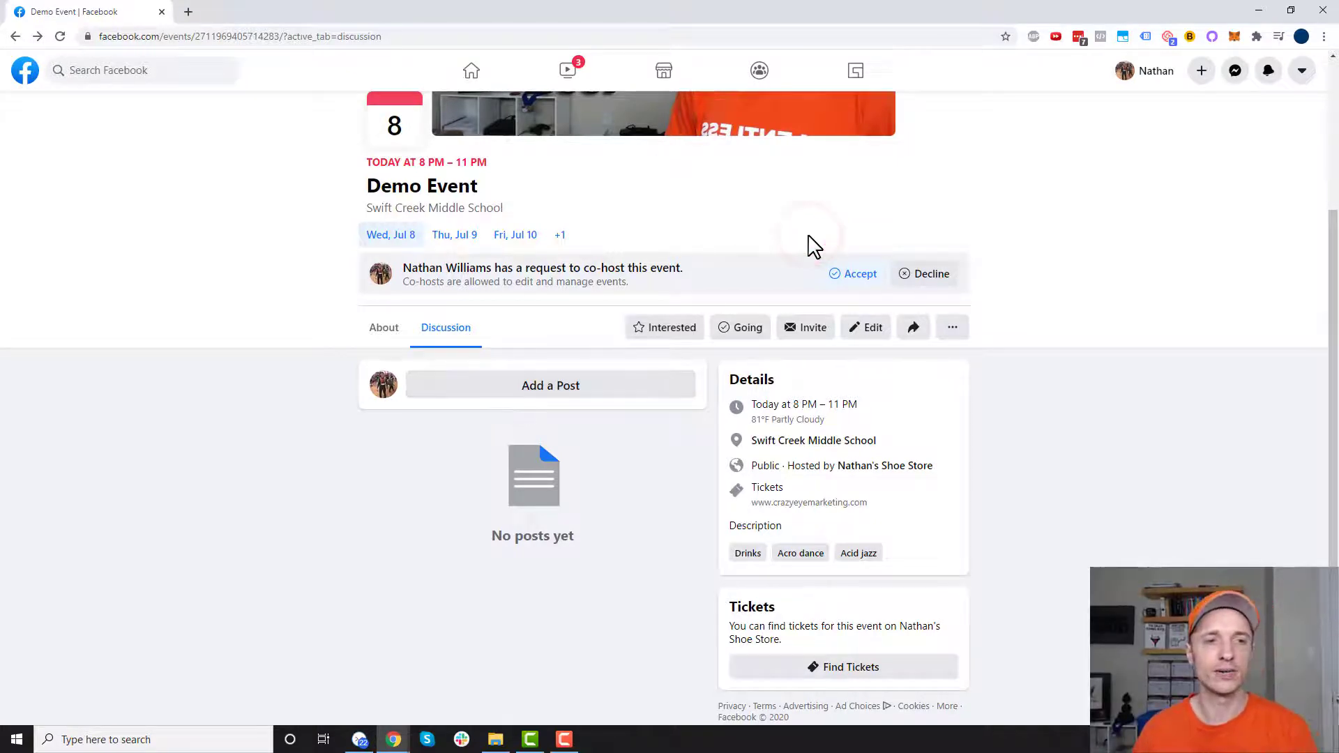
left_click(560, 387)
left_click(571, 355)
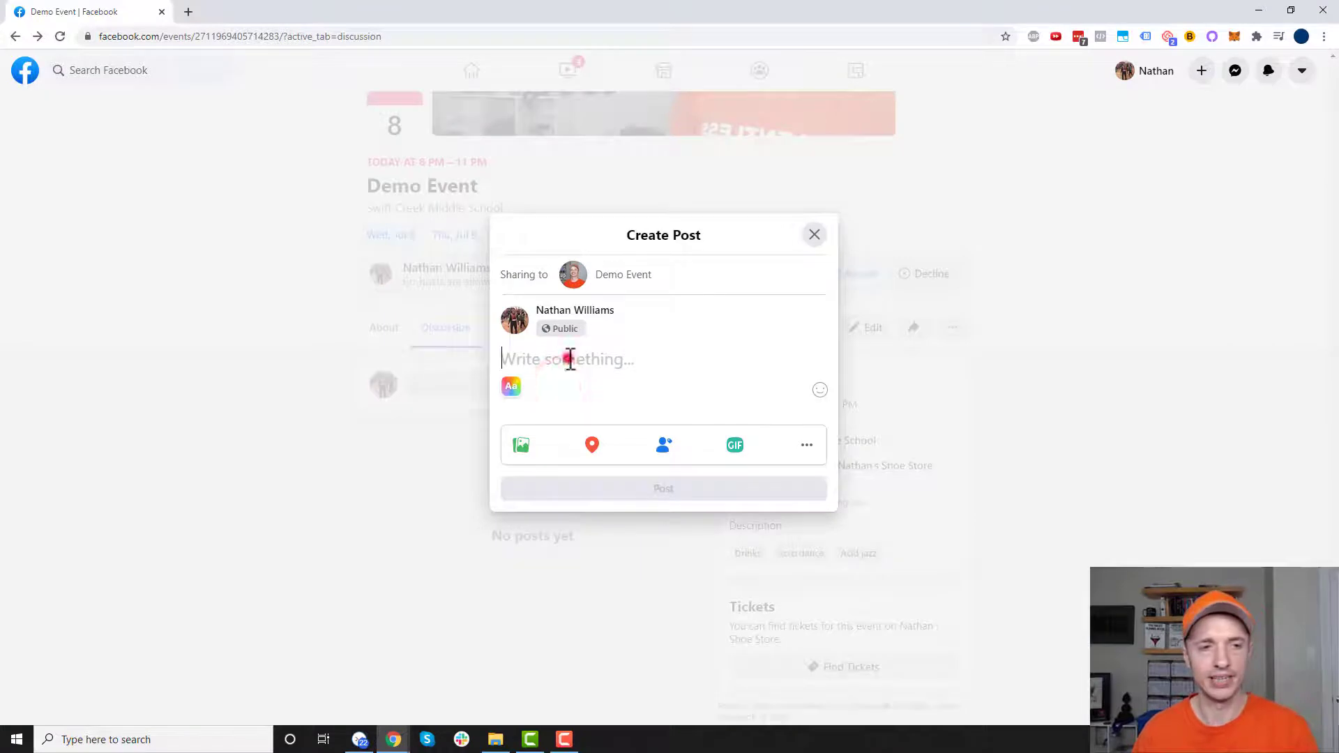
type("jkldfjs ldfljl")
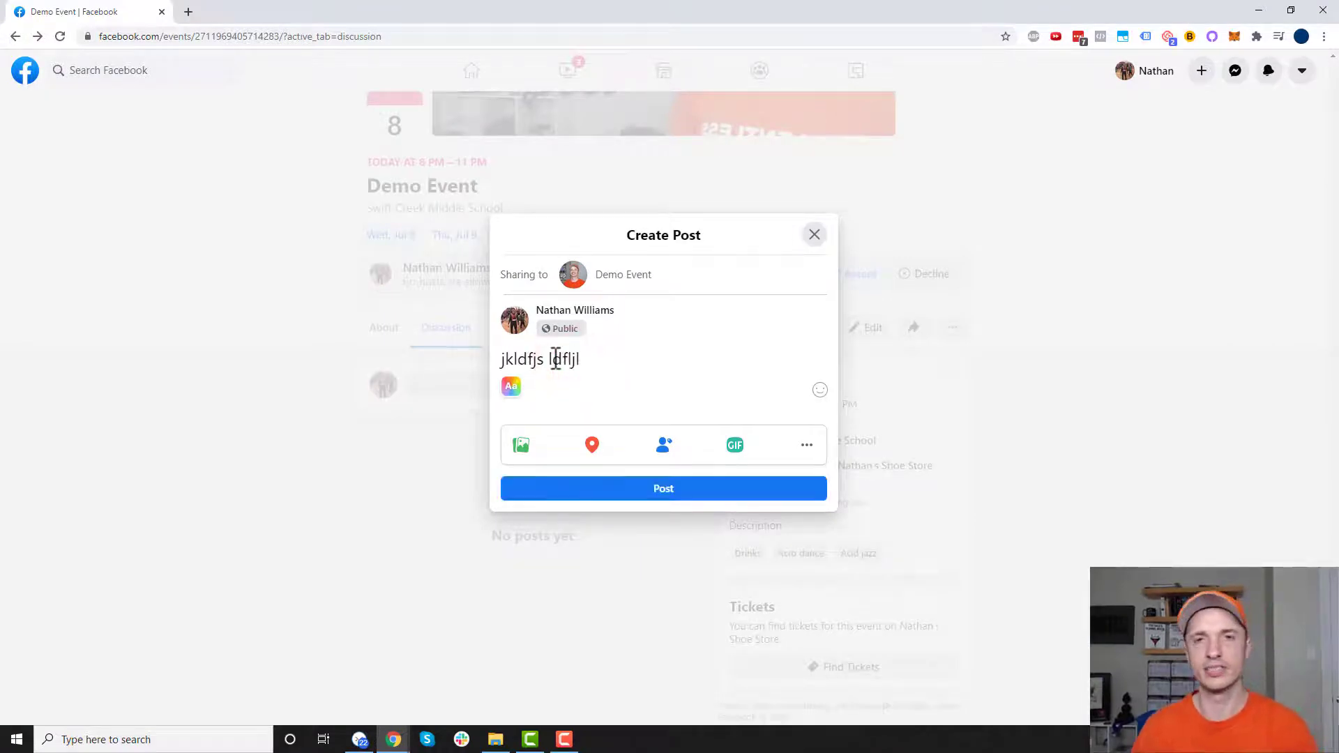
left_click(815, 236)
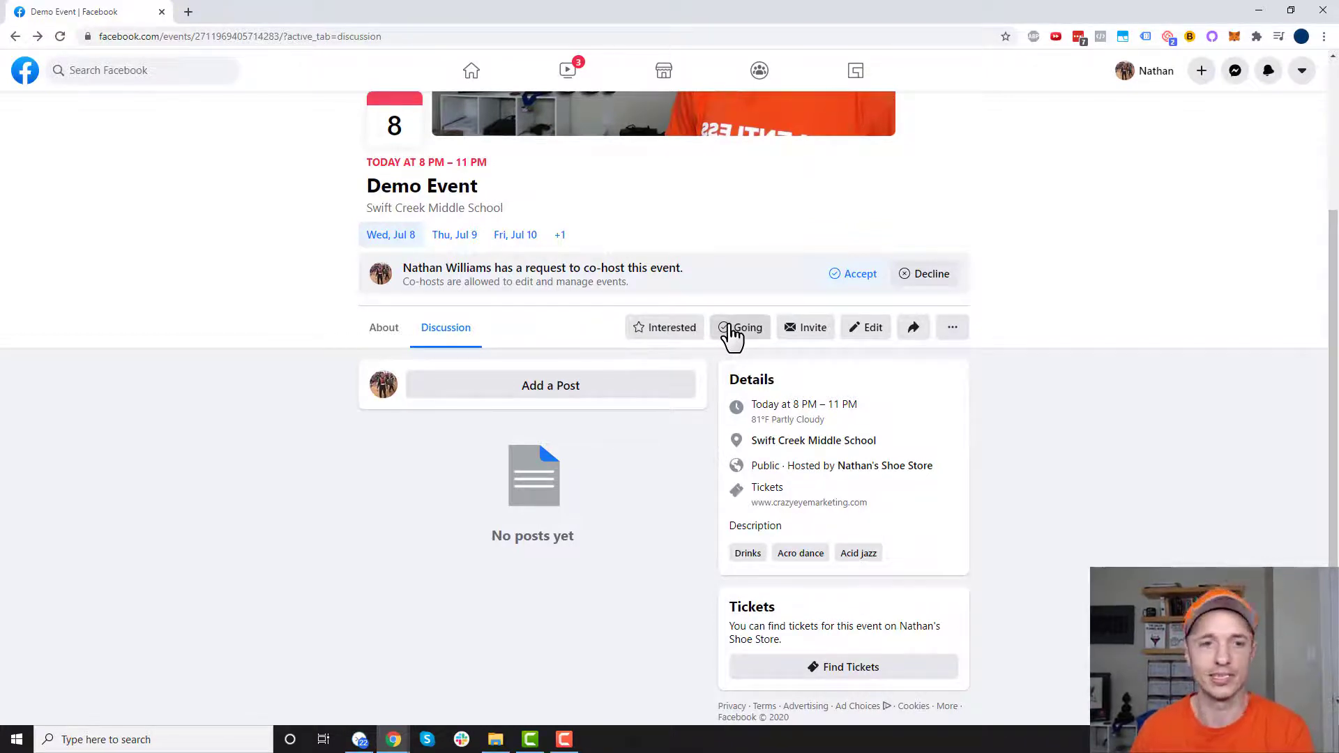
left_click(792, 337)
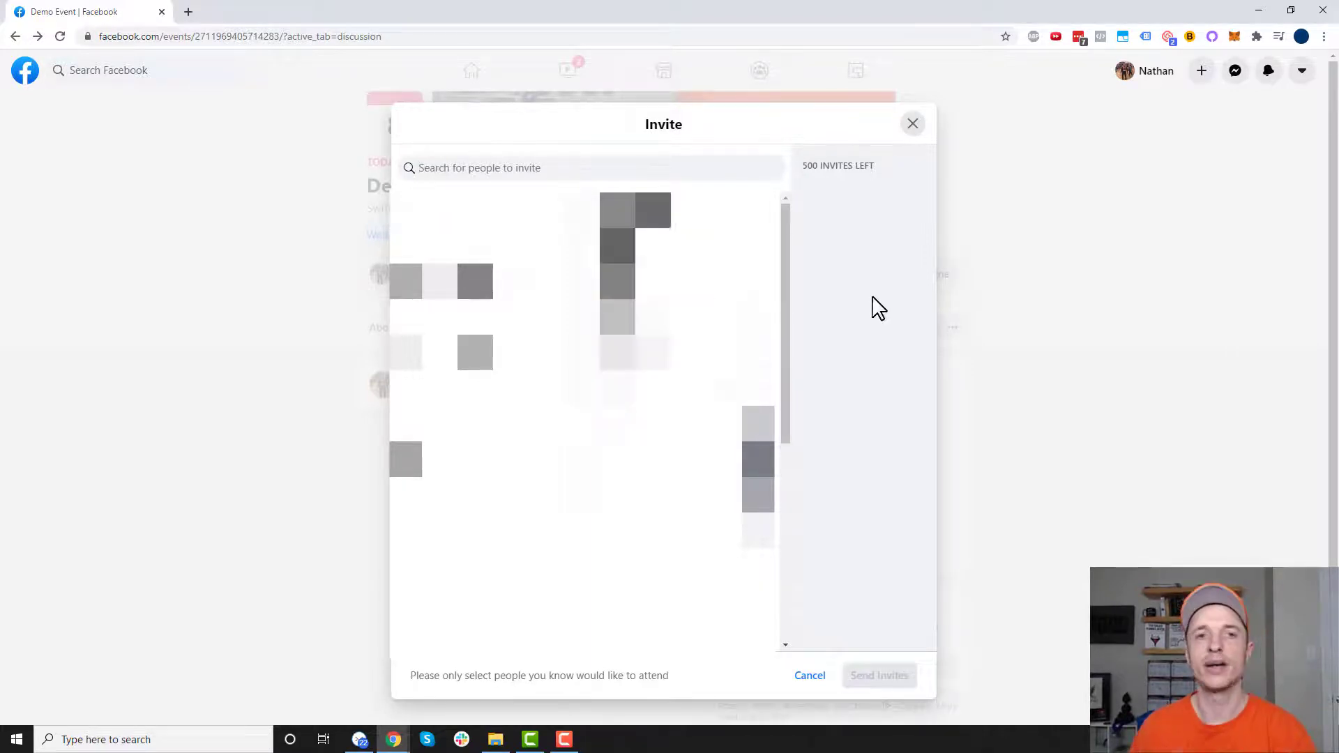
left_click_drag(804, 167, 876, 165)
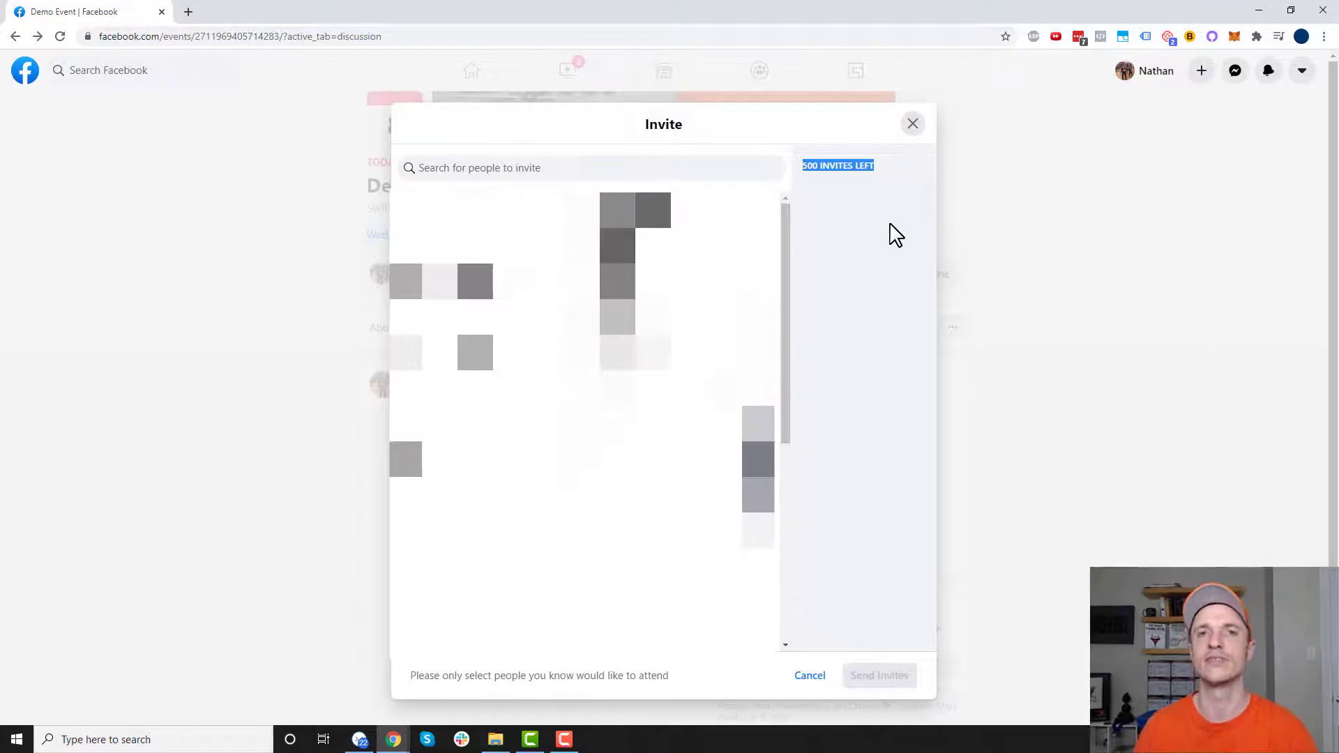
left_click(912, 123)
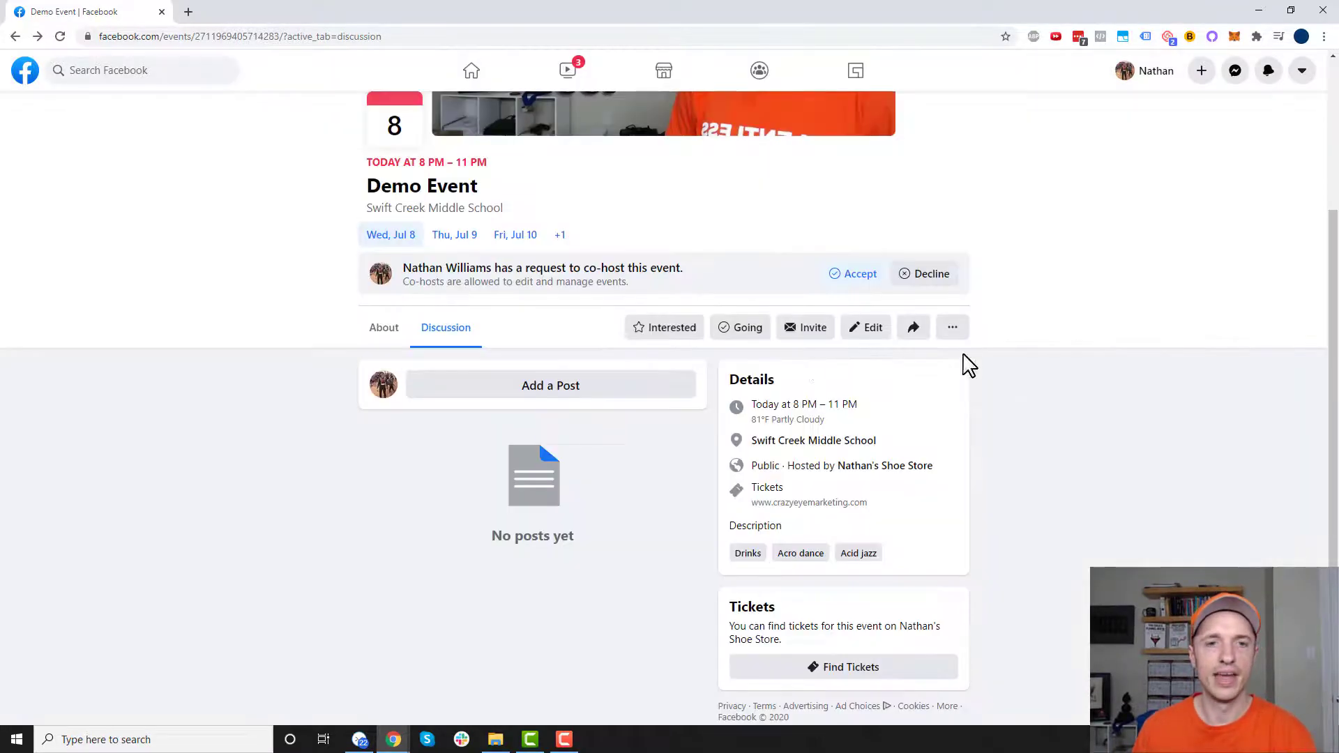
- Open Demo Event in the editor, scroll through its settings, and focus the Description field
left_click(865, 331)
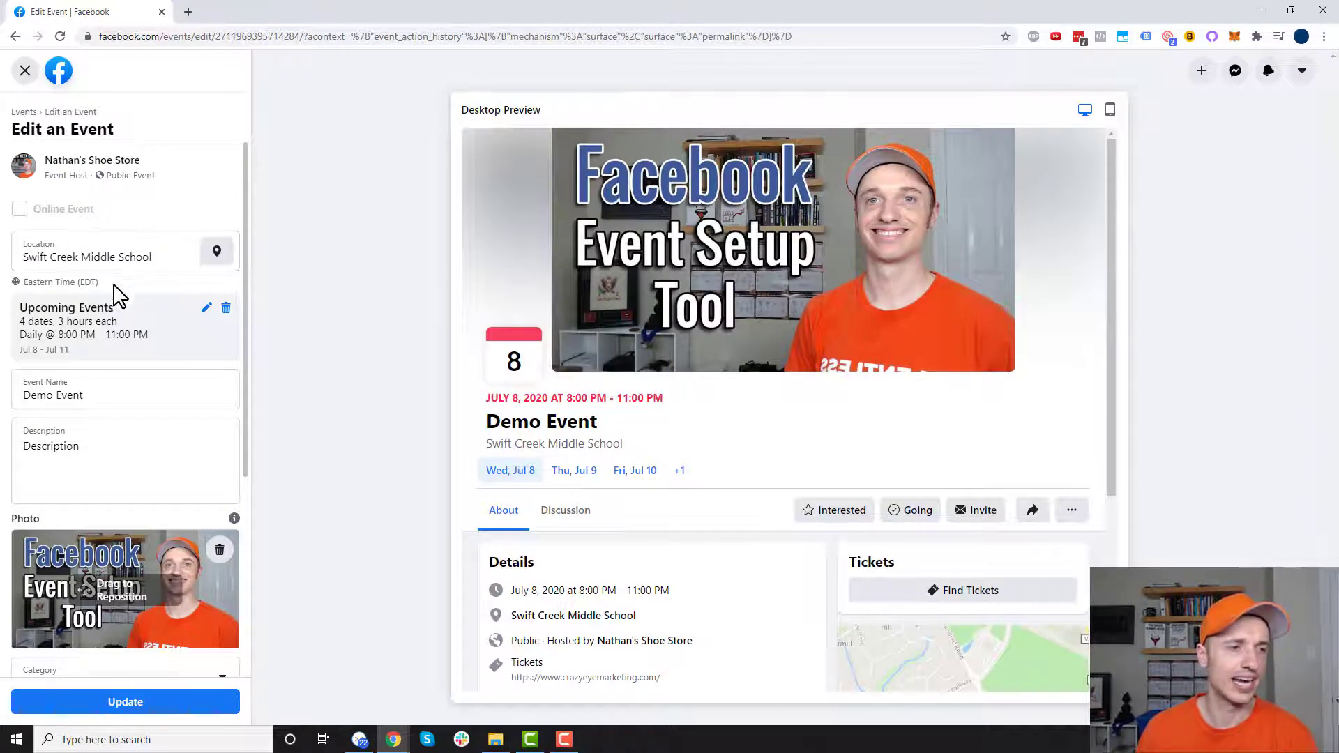
scroll(119, 296, "down", 2)
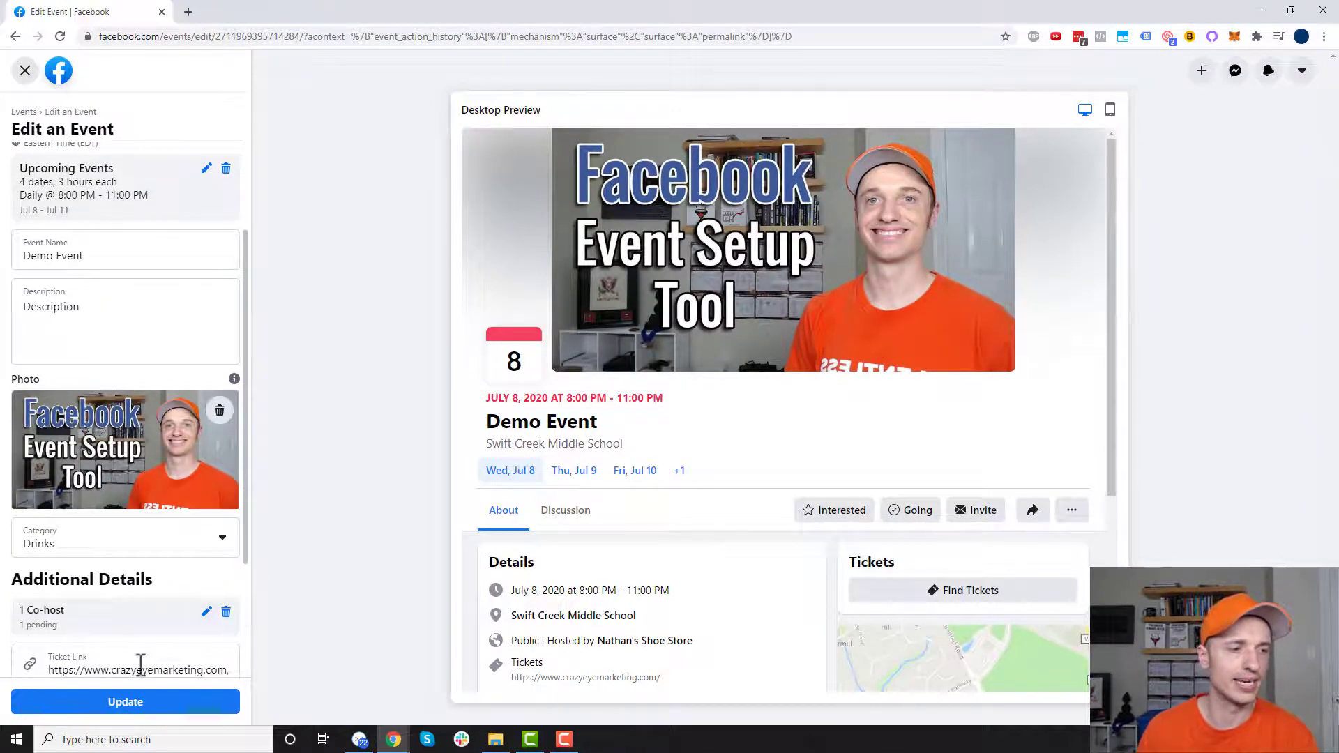
scroll(119, 614, "down", 3)
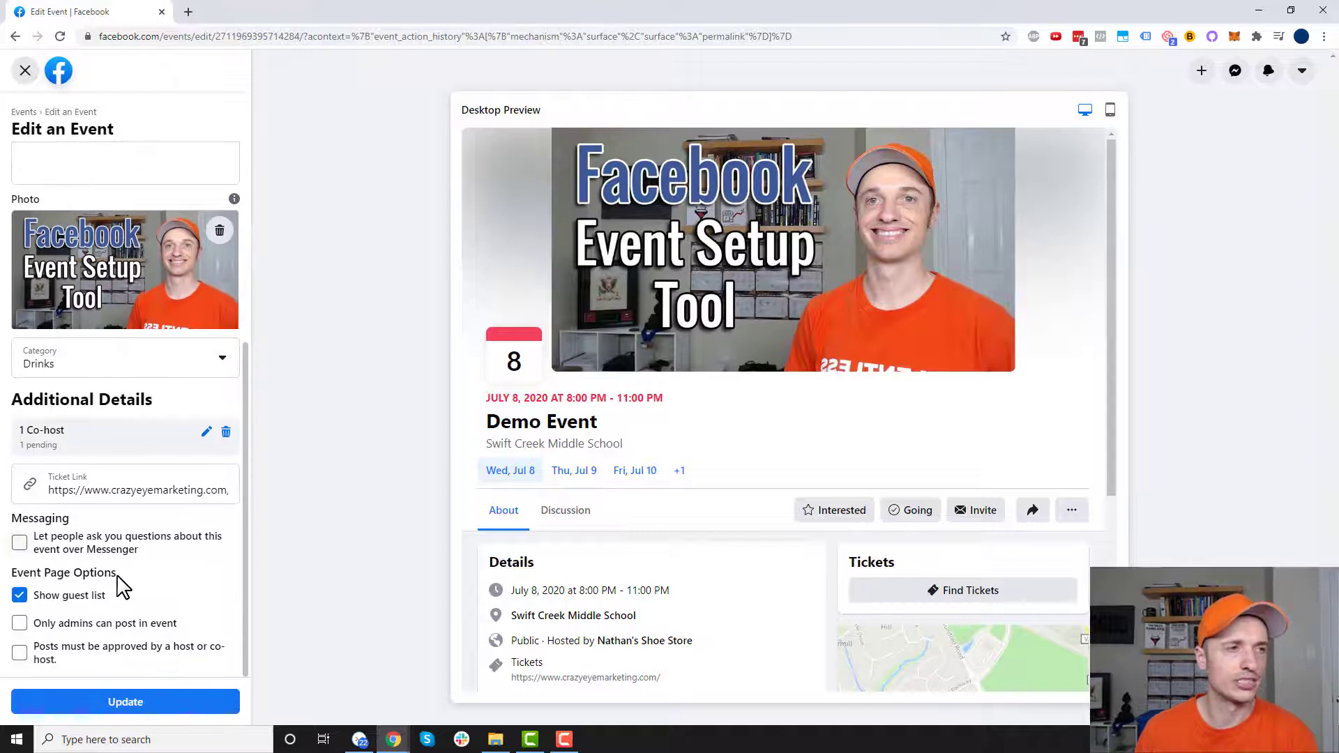
scroll(126, 585, "up", 5)
left_click(137, 438)
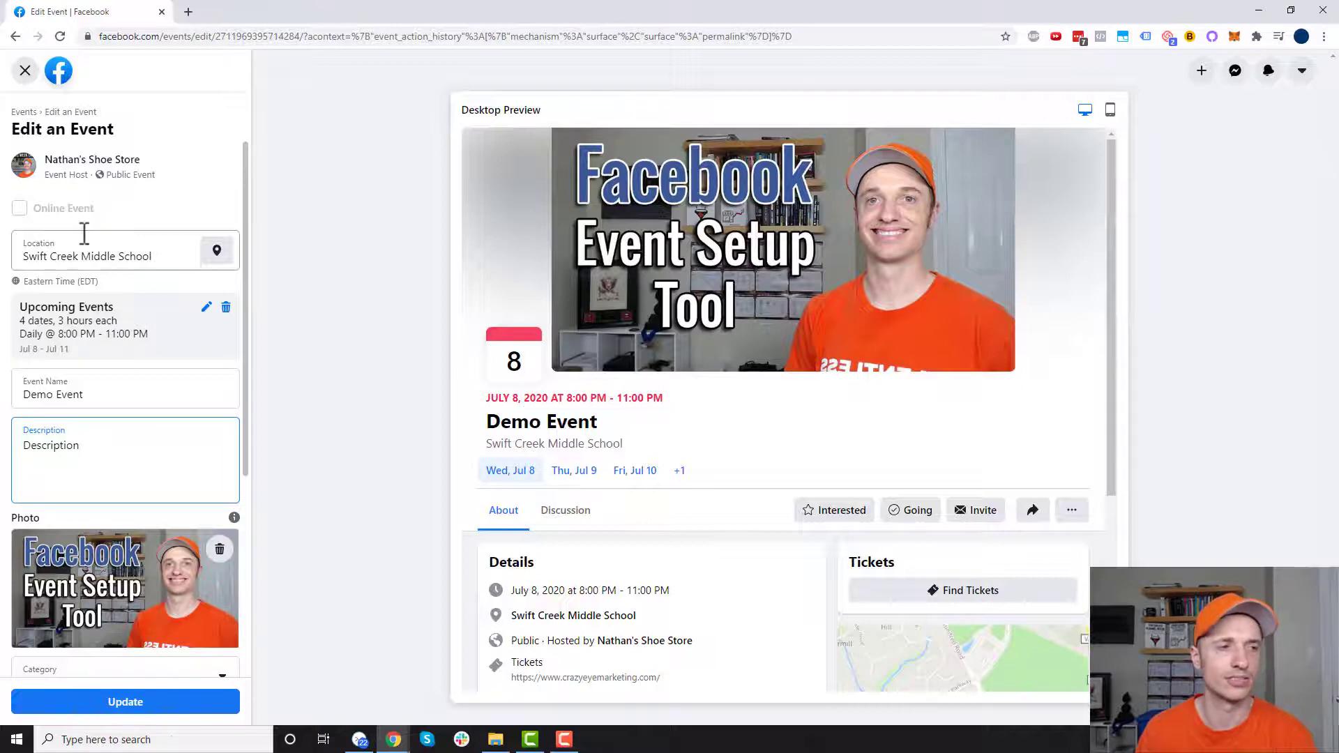
- Leave the event editor without saving and bring up the event's sharing options
left_click(21, 70)
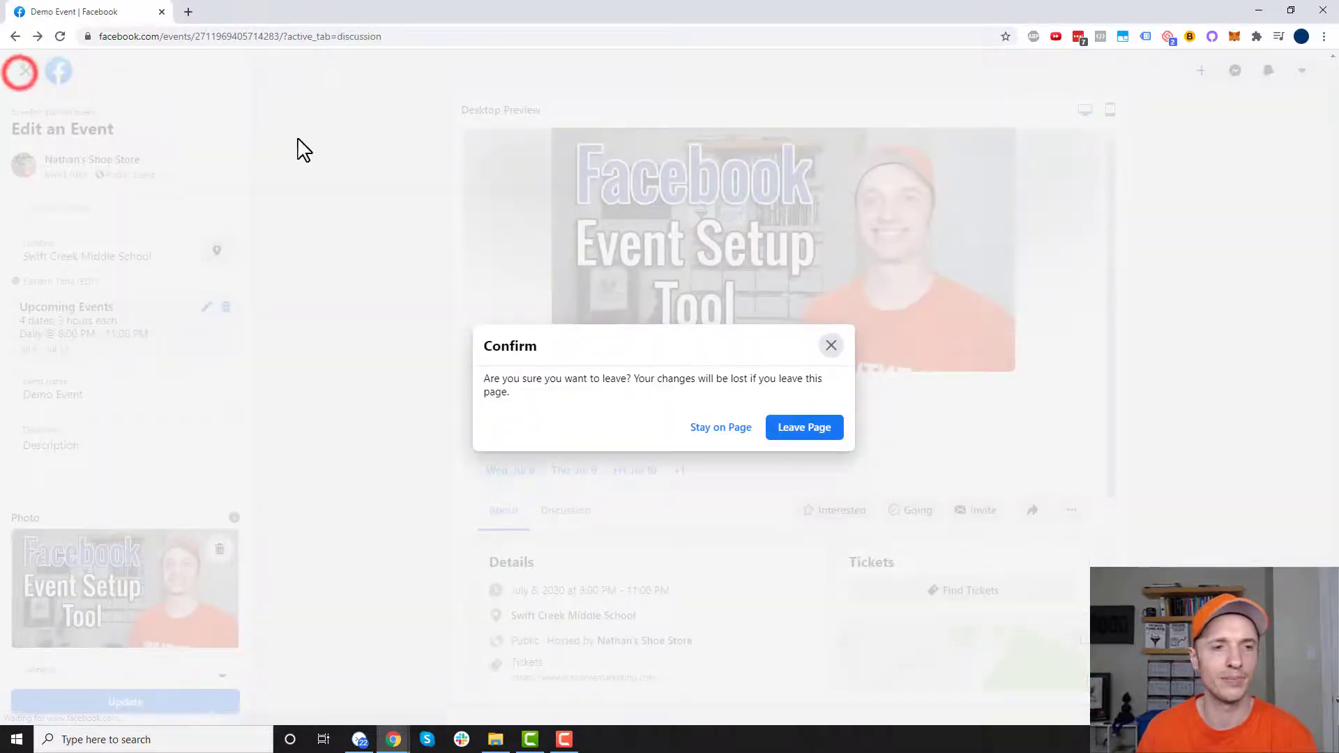
left_click(805, 428)
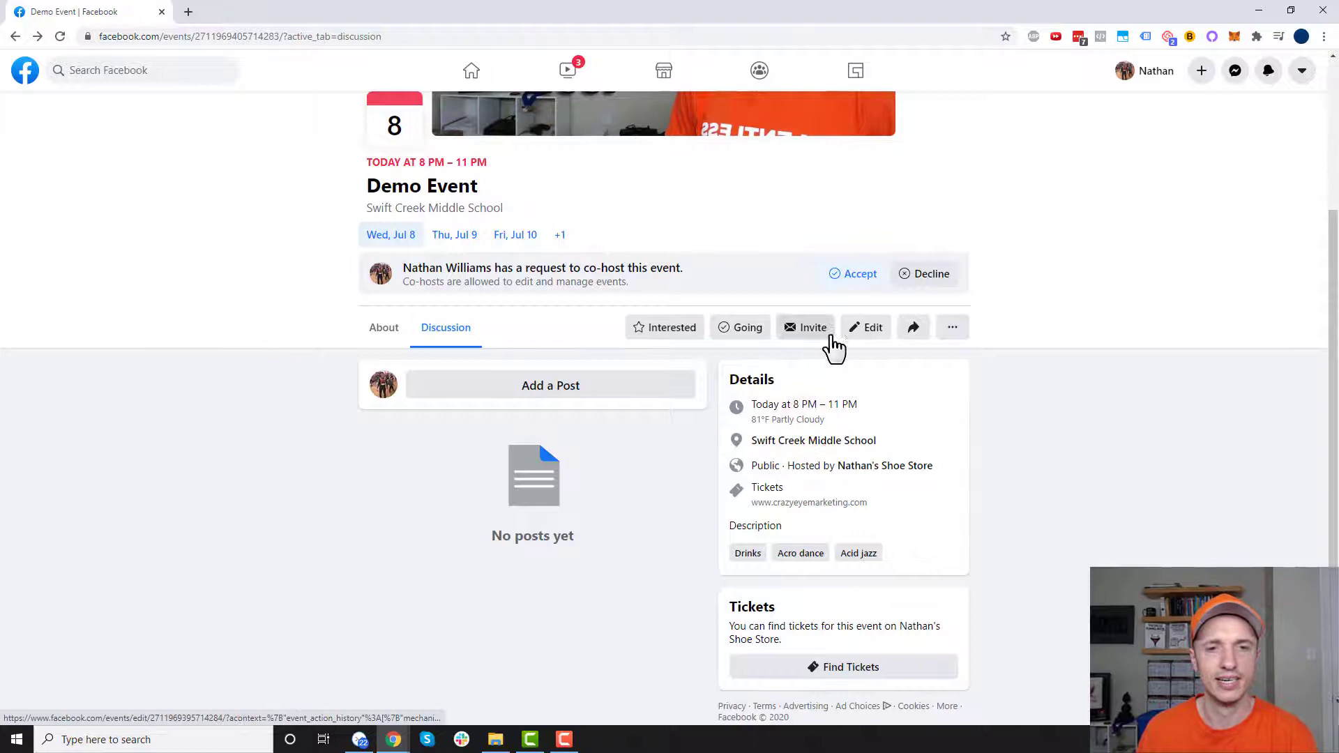
left_click(913, 329)
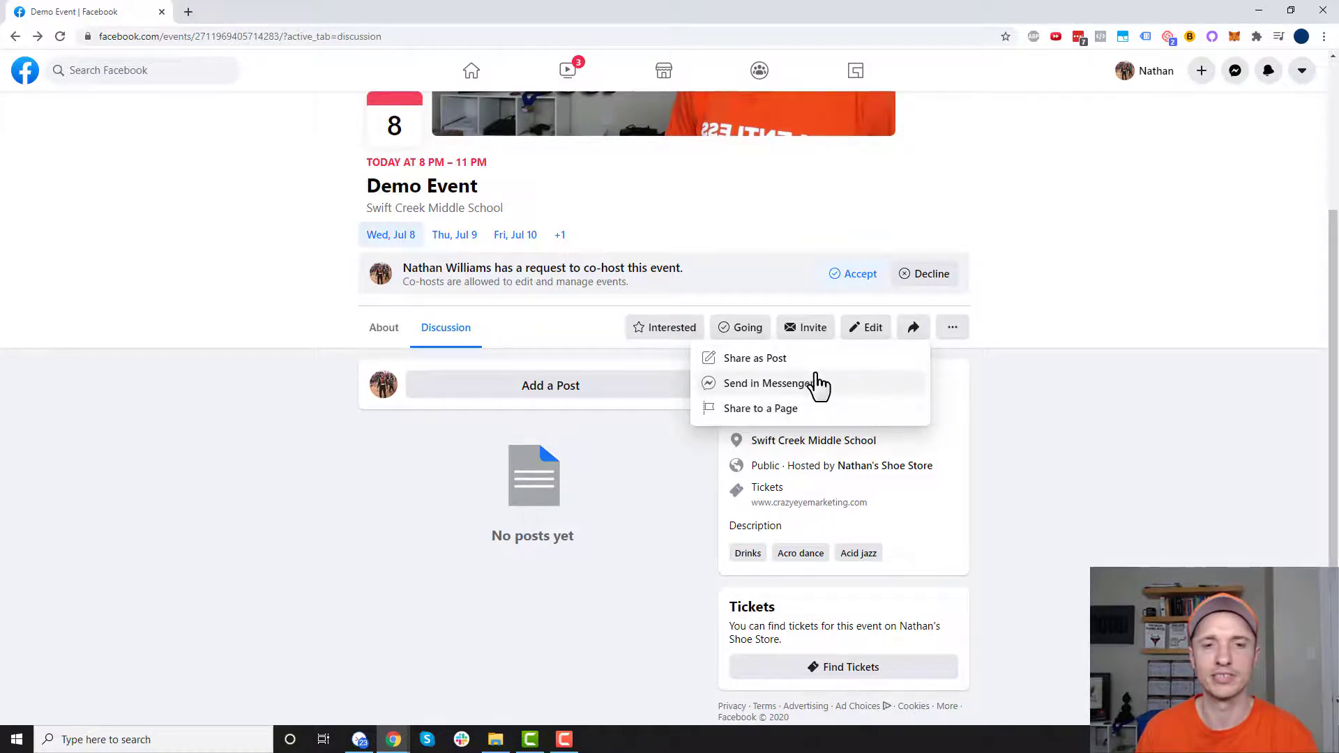
- Open and dismiss the extra event actions menu, then scroll back up to the cover photo
left_click(953, 329)
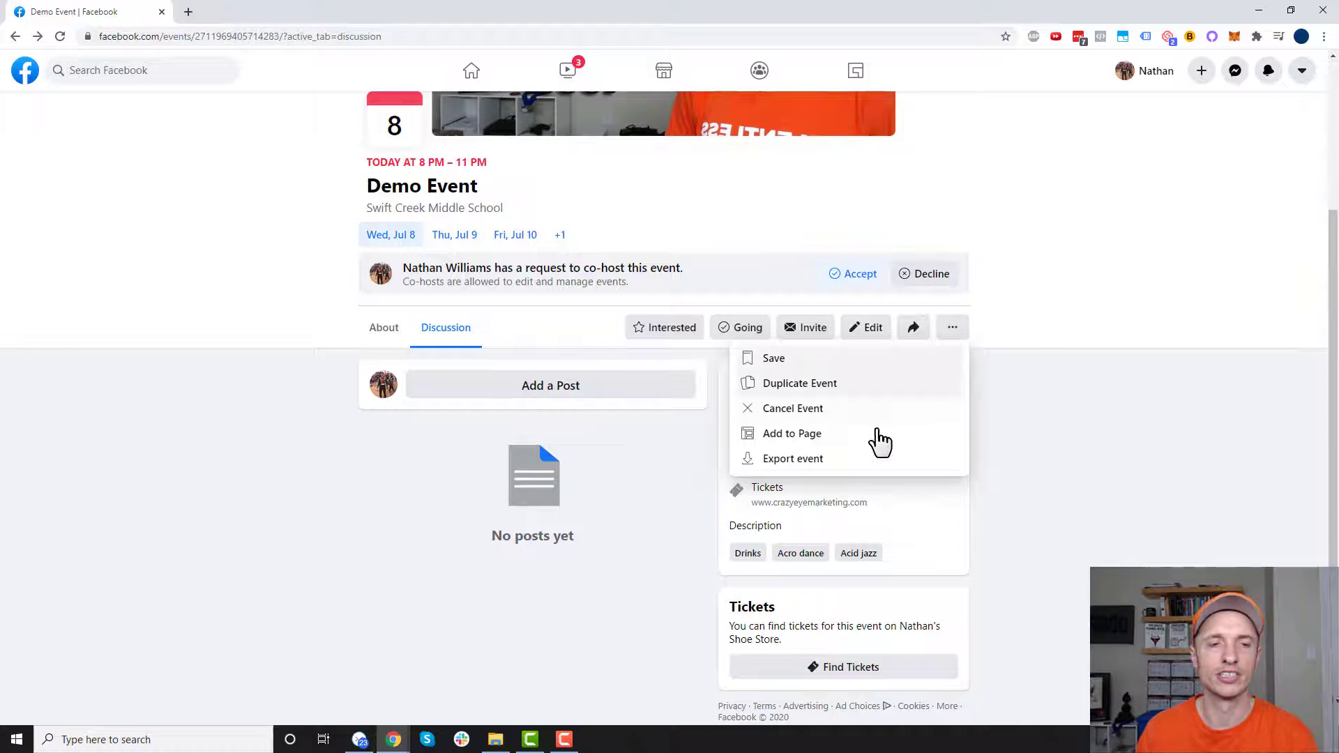
left_click(1060, 424)
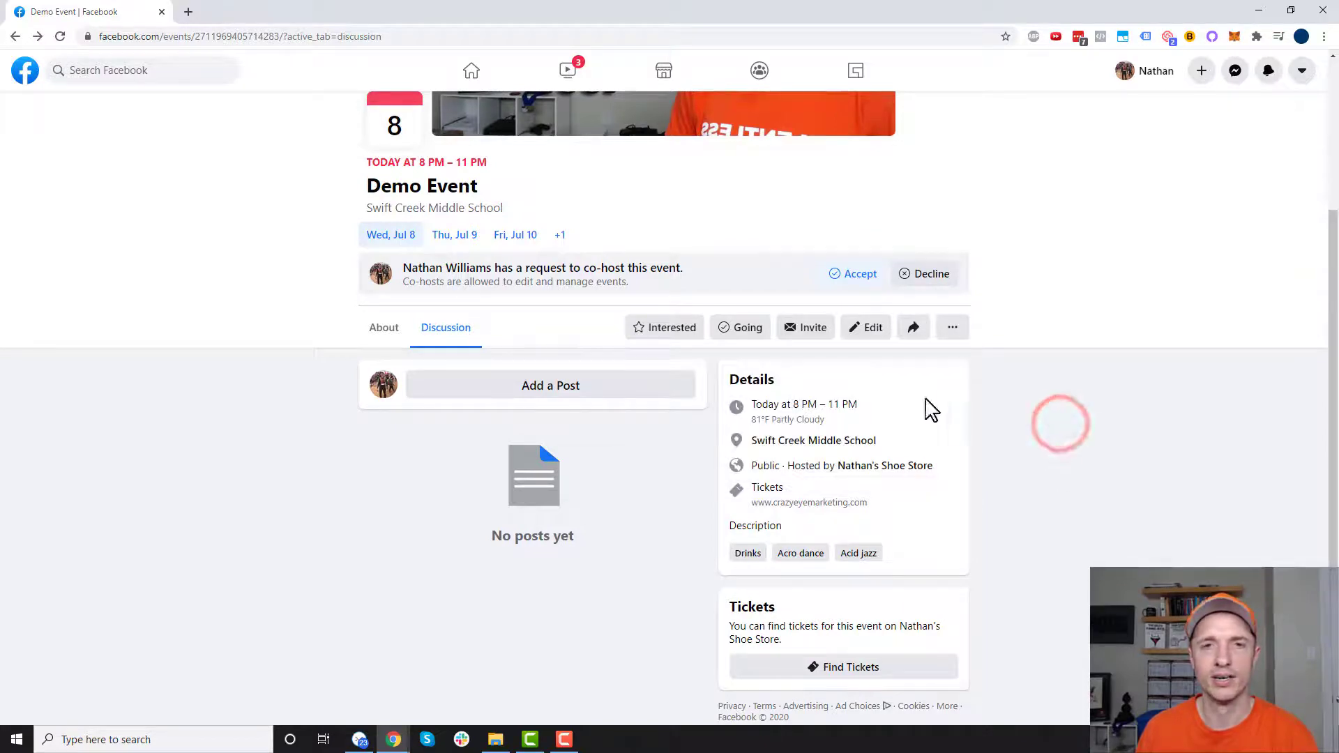
scroll(548, 308, "up", 1)
scroll(548, 308, "up", 3)
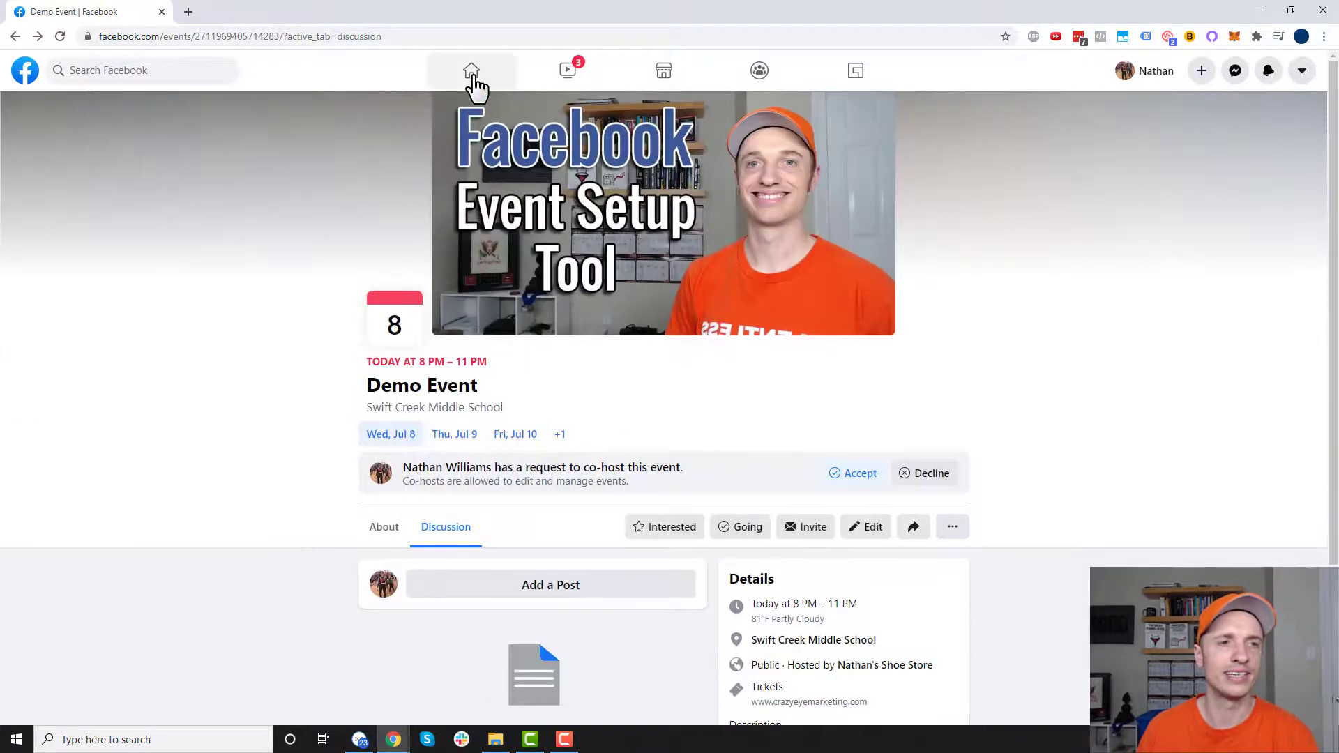
- From the news feed Shortcuts, open Nathan's Shoe Store page and scroll to the Demo Event post
left_click(471, 70)
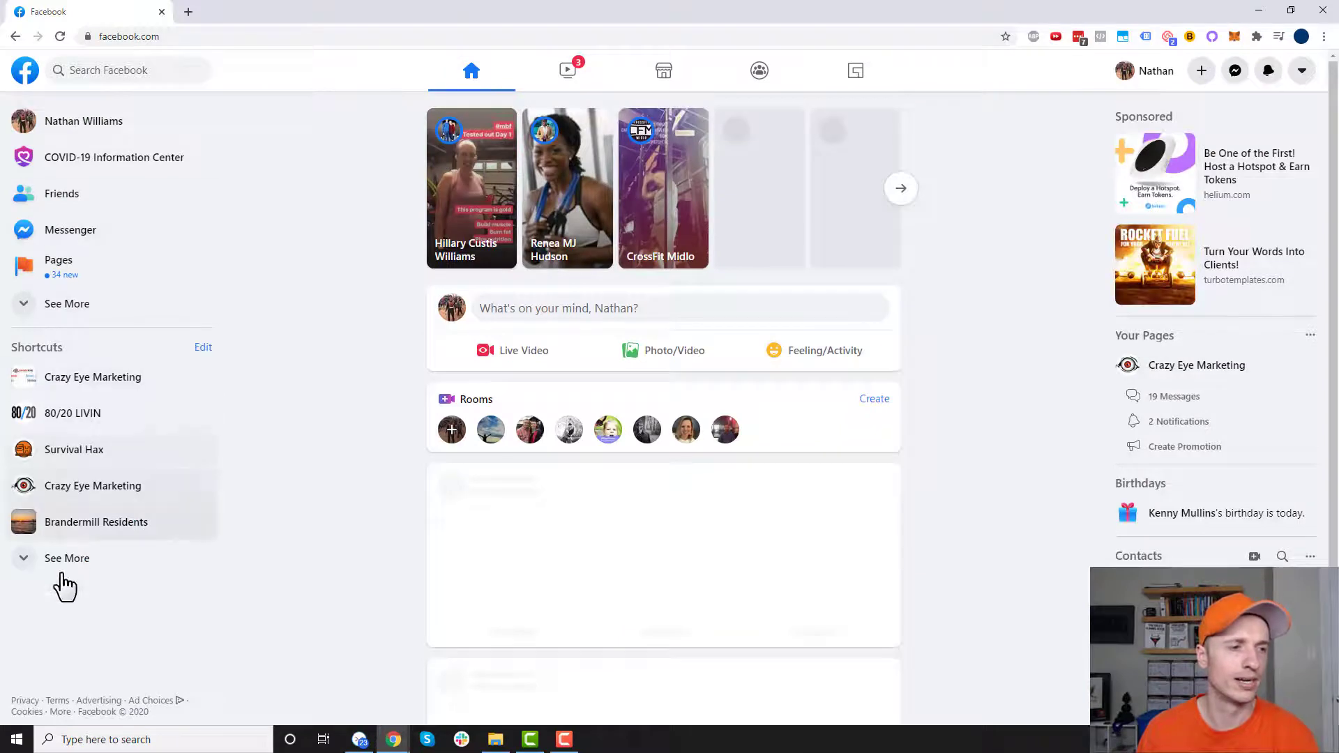
left_click(60, 560)
scroll(132, 568, "down", 2)
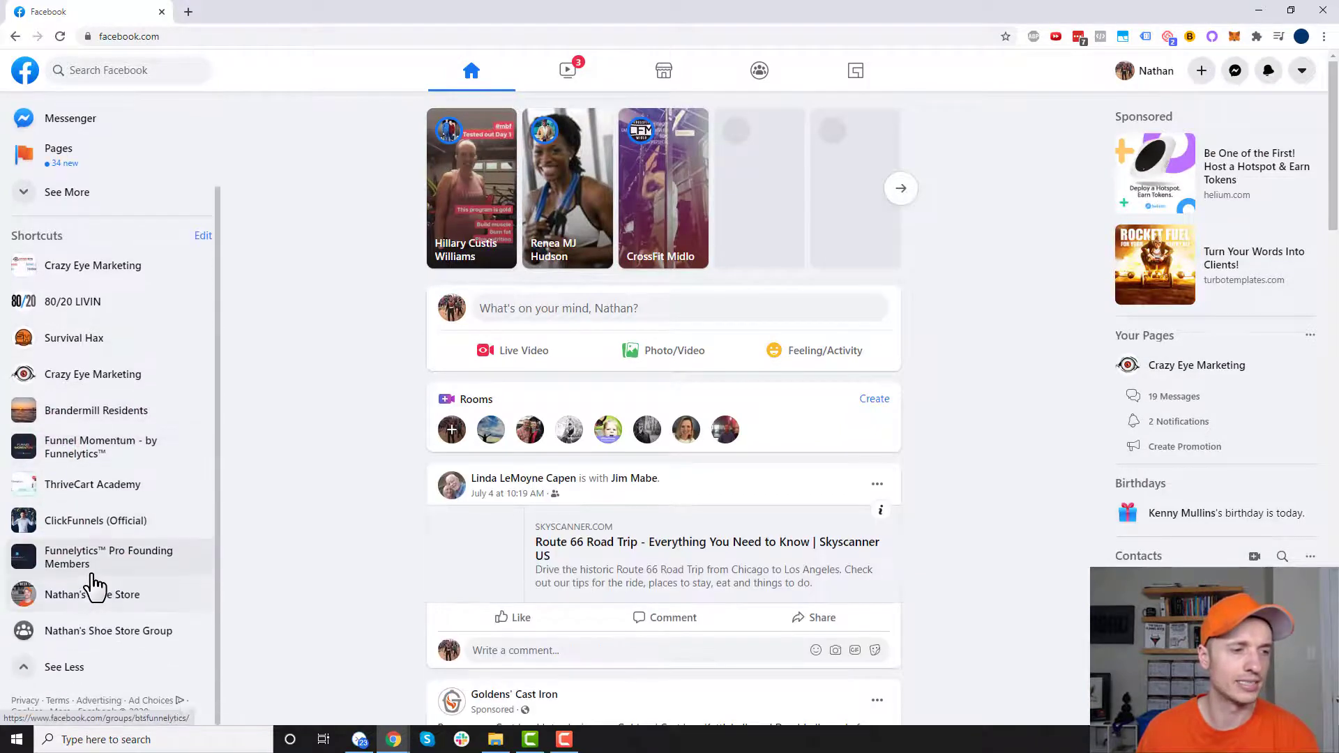
left_click(97, 596)
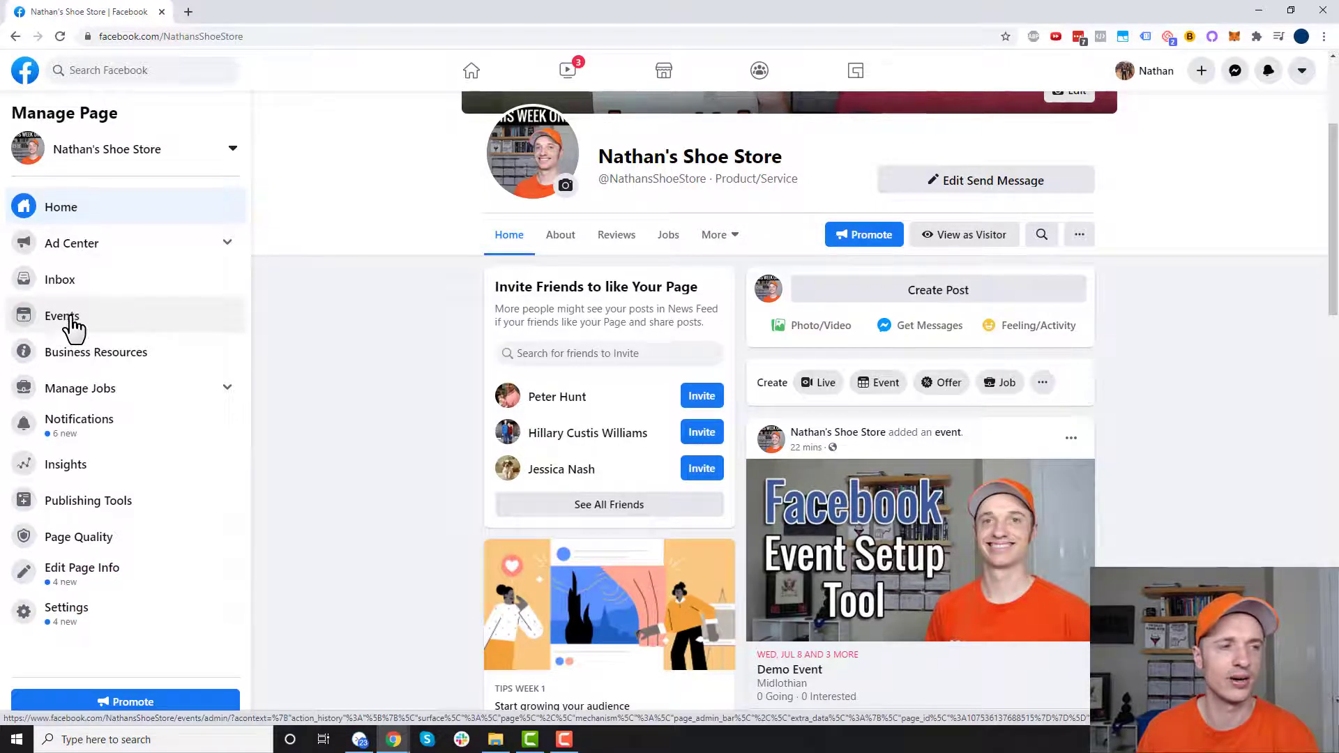
scroll(442, 424, "down", 2)
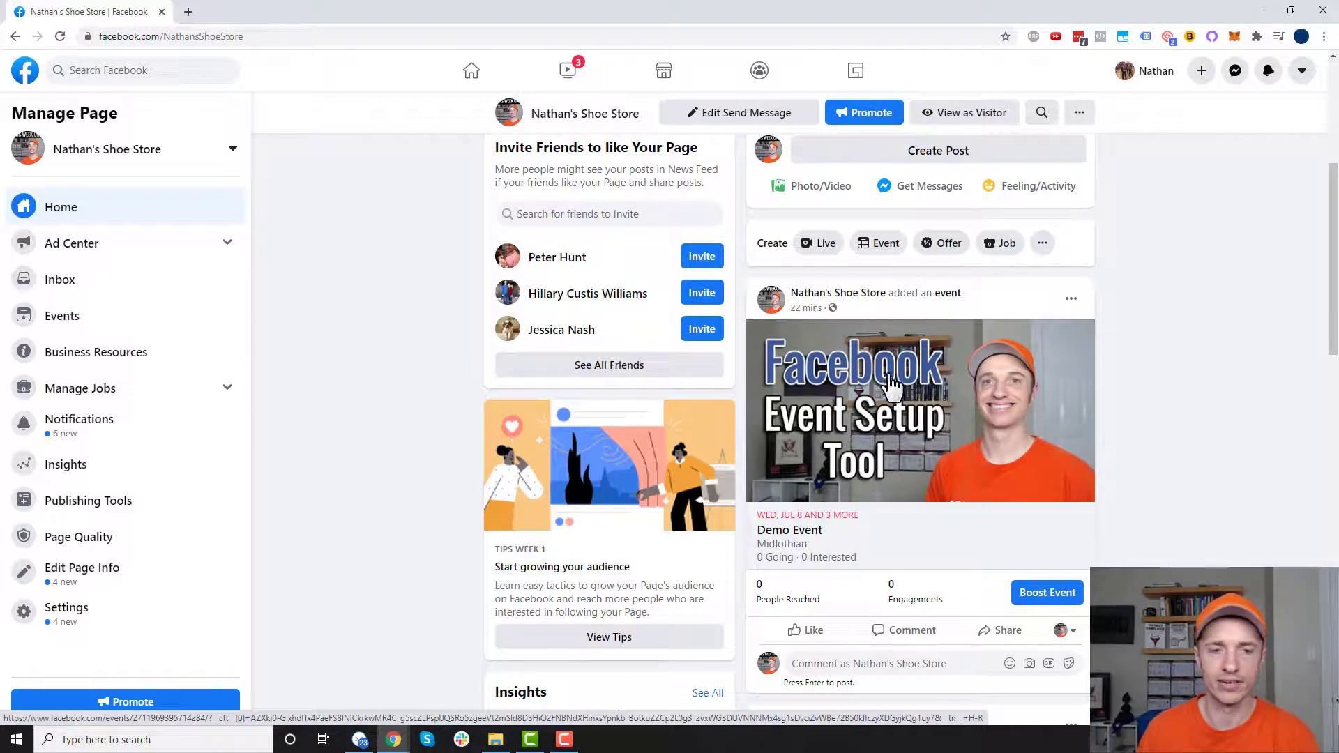
scroll(972, 376, "down", 2)
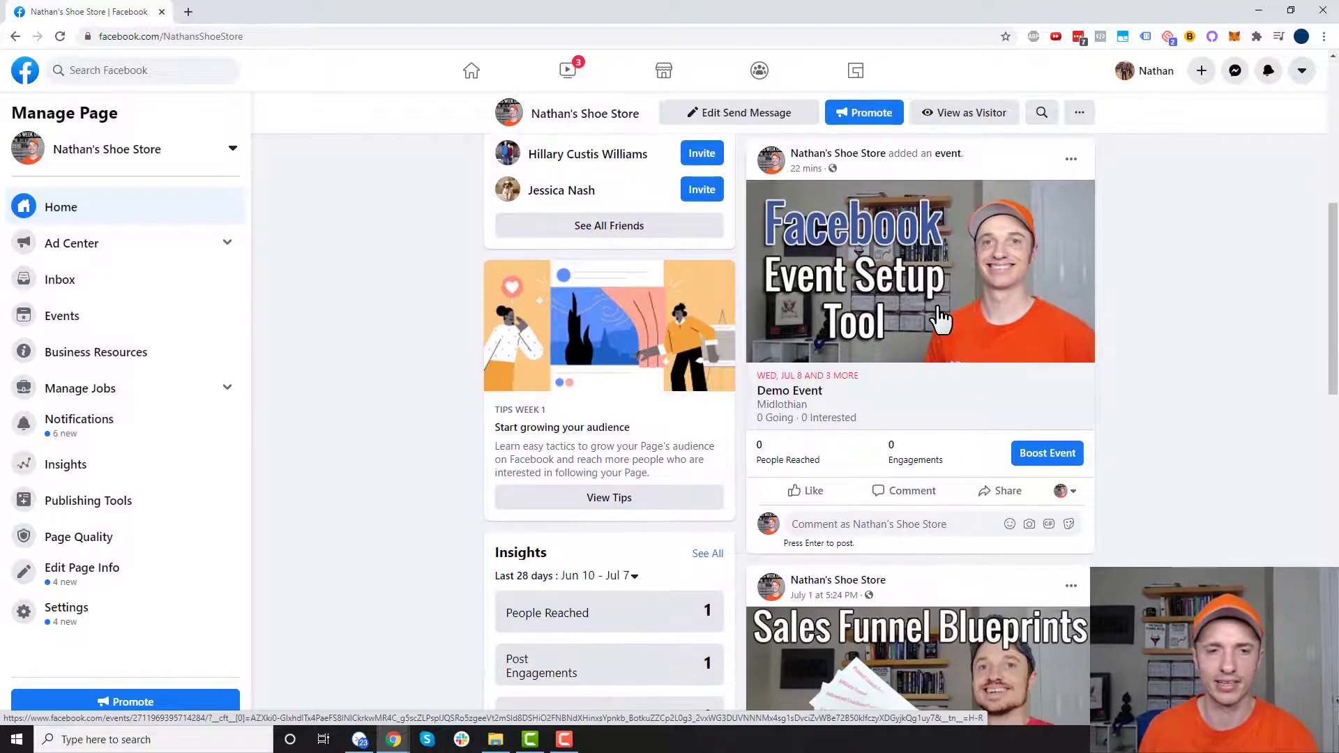
scroll(948, 328, "up", 1)
- Open Demo Event in a new tab, then return to the store page's event post and its comment box
right_click(961, 347)
left_click(997, 353)
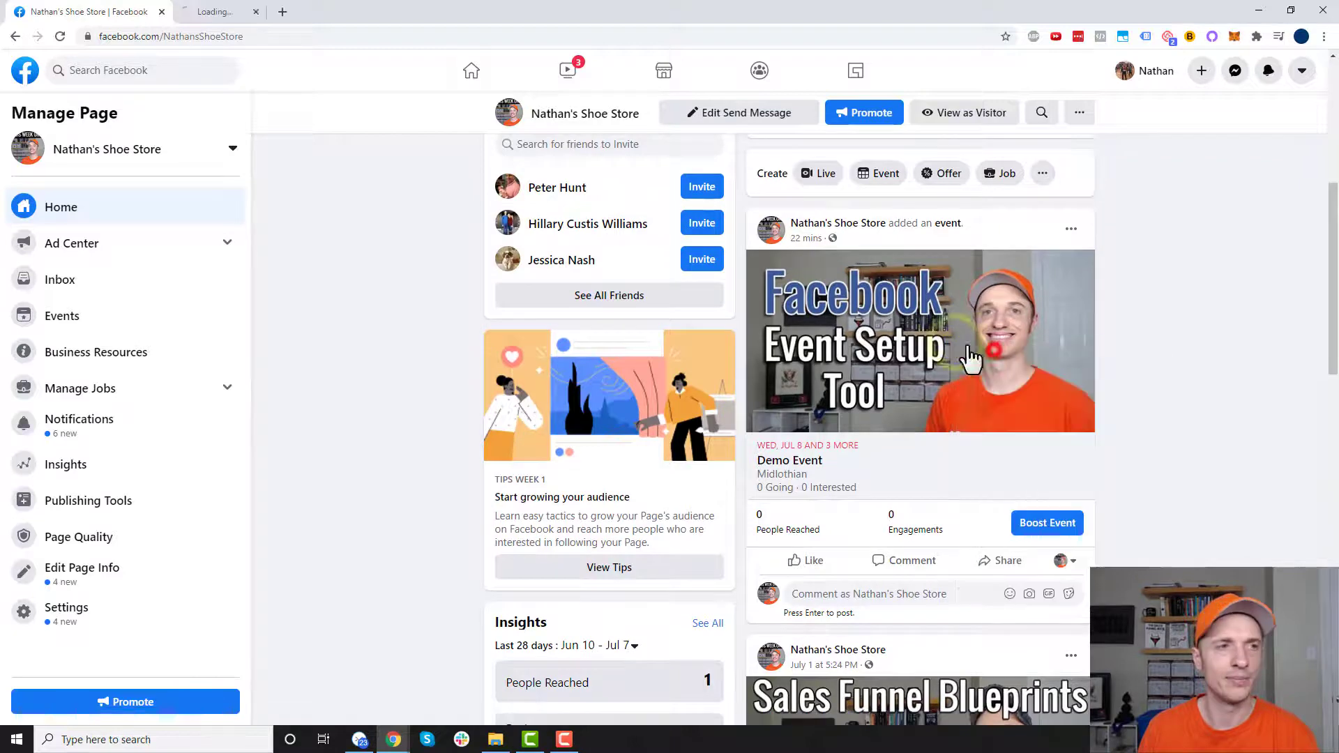
left_click(194, 10)
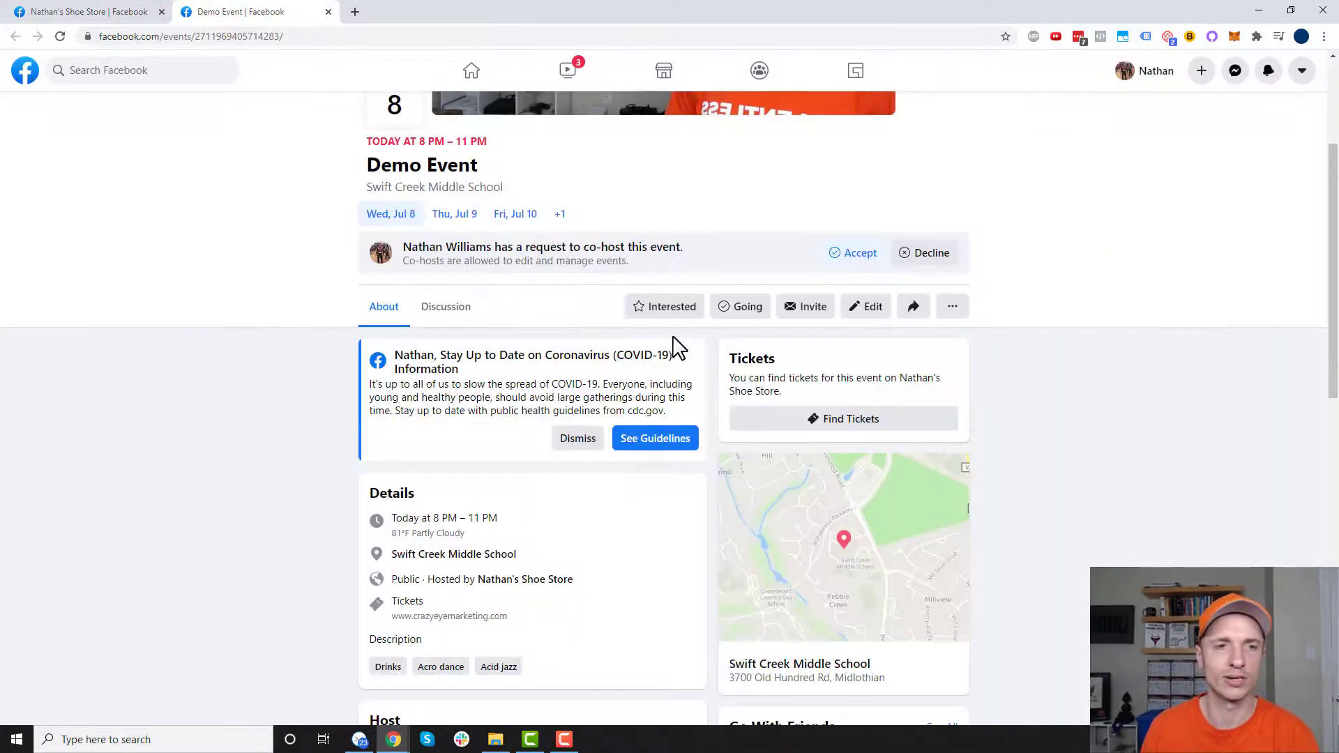
scroll(598, 408, "up", 5)
left_click(84, 11)
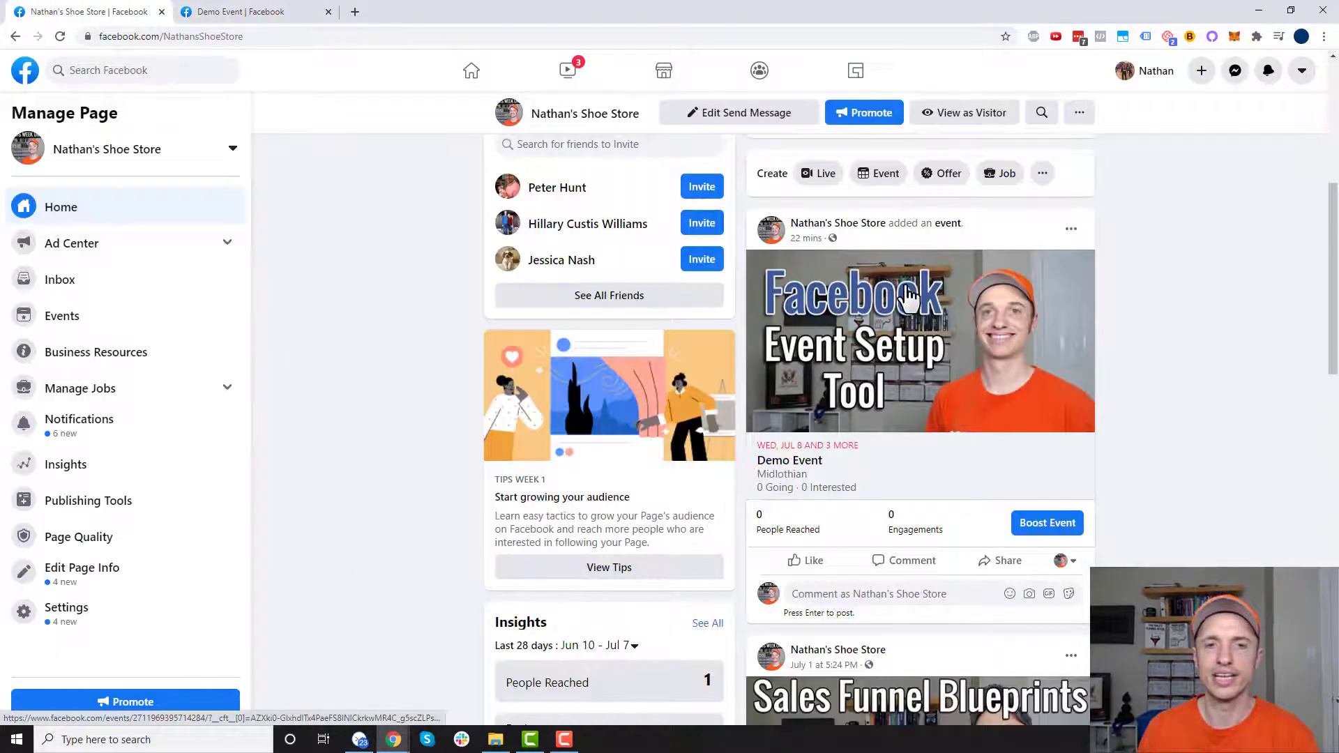
scroll(913, 327, "down", 1)
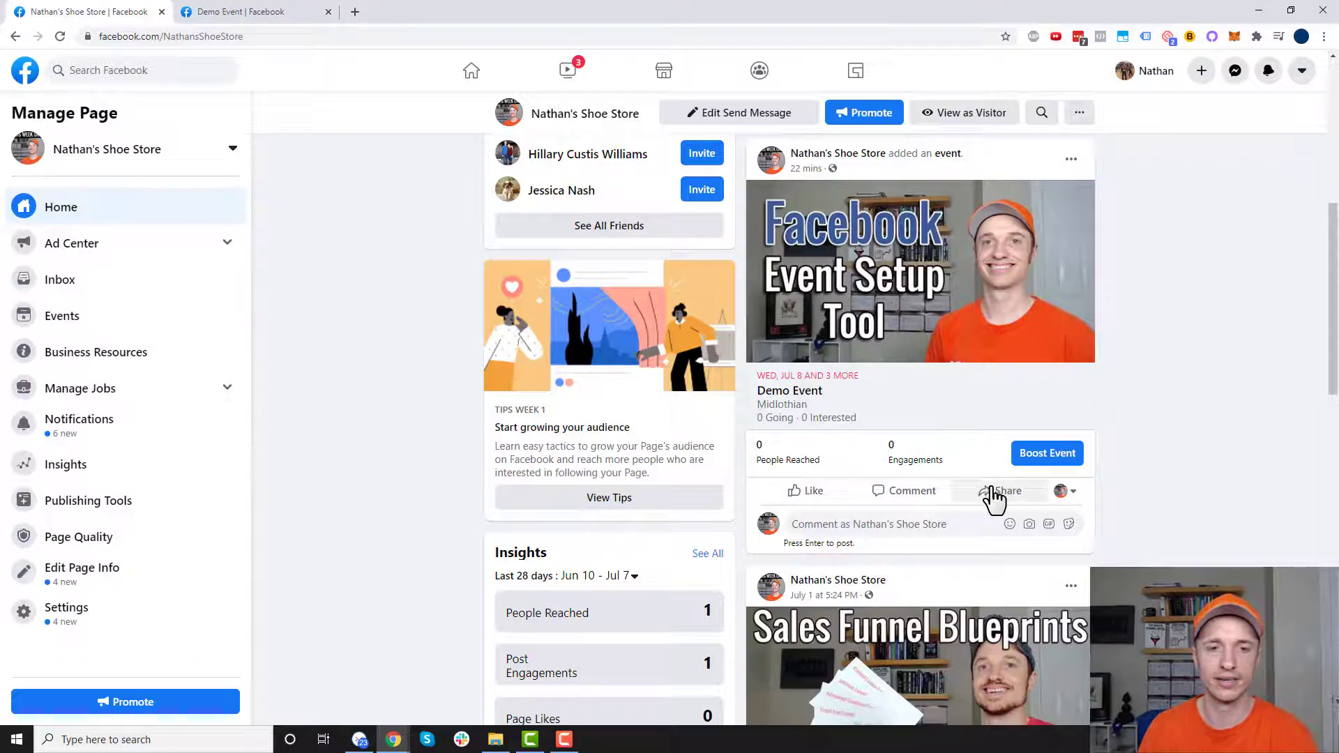
left_click(873, 525)
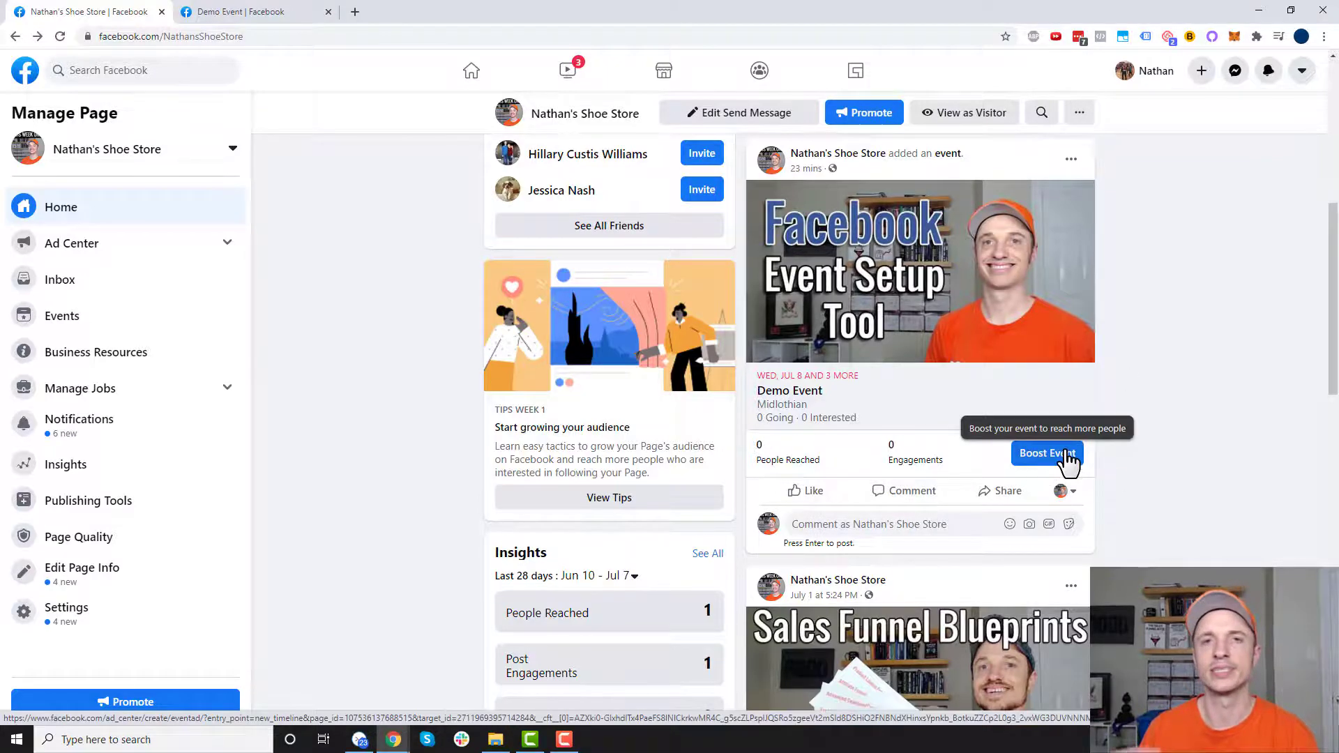
left_click(1067, 460)
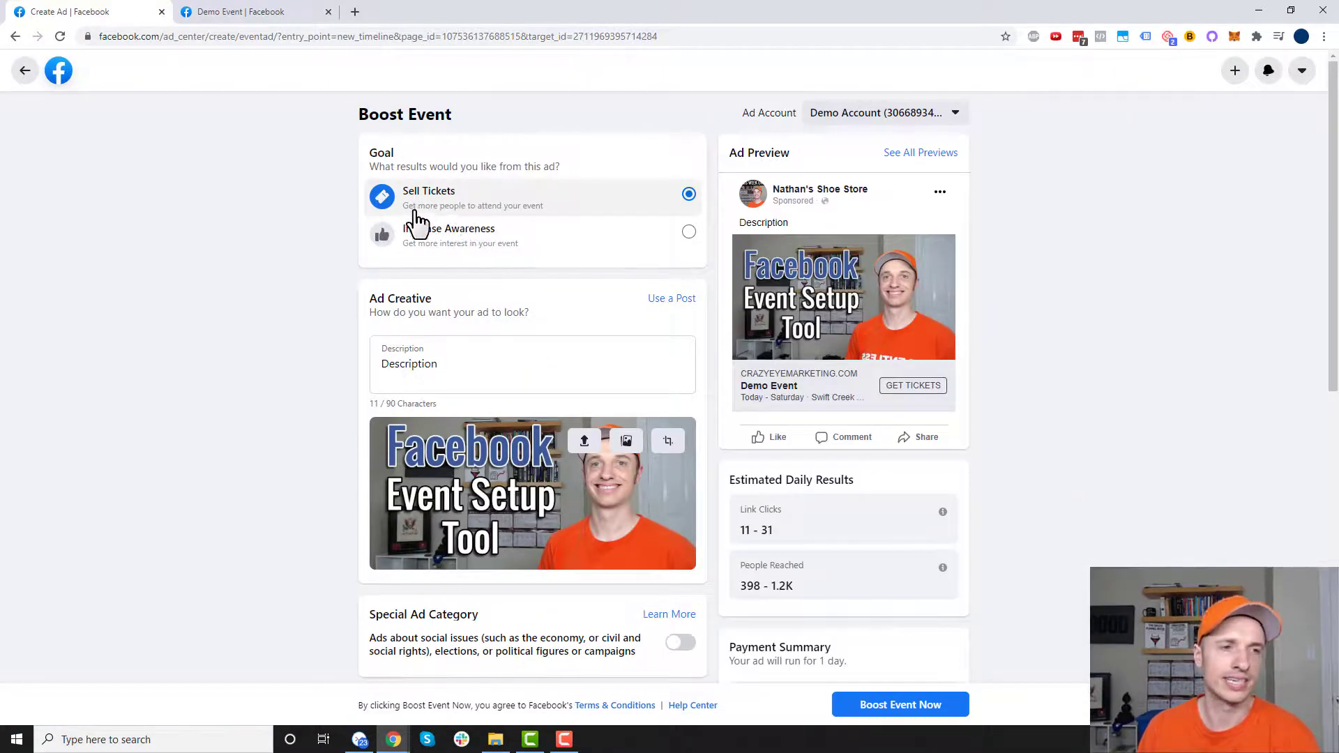
left_click(461, 248)
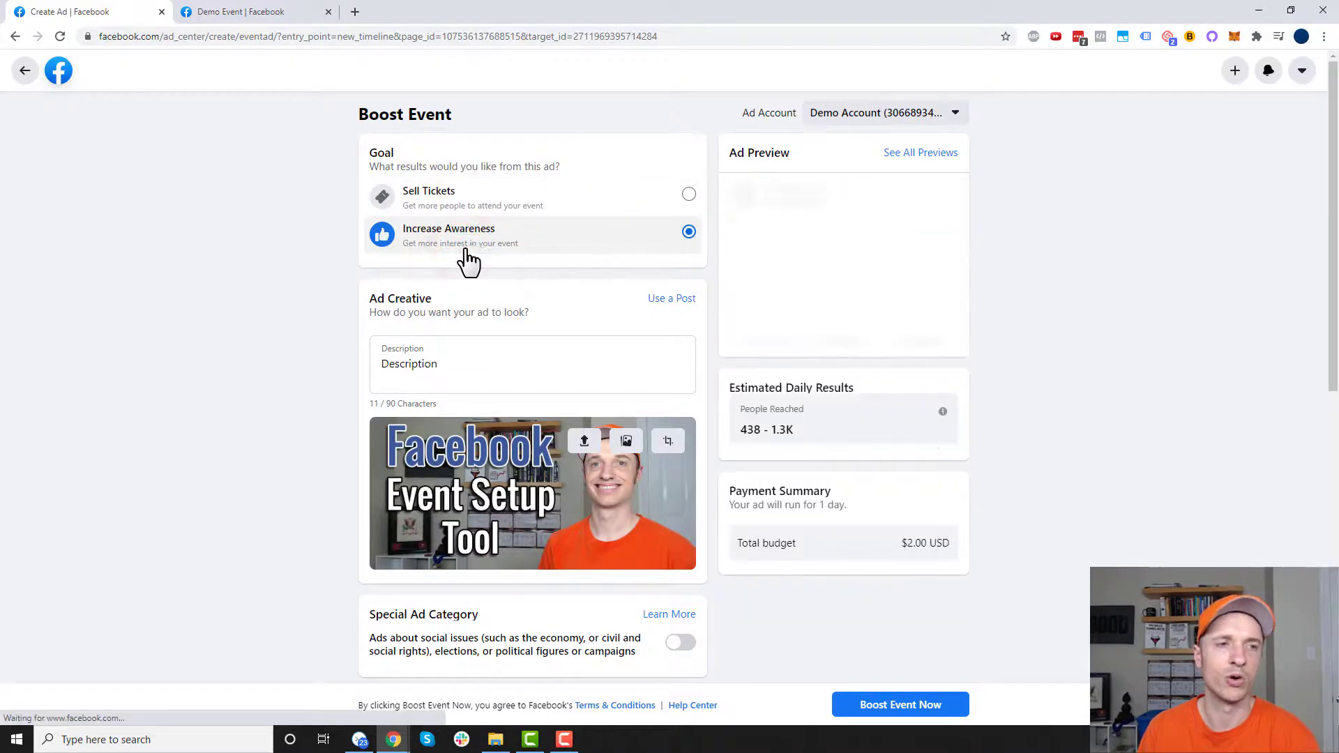
left_click(504, 203)
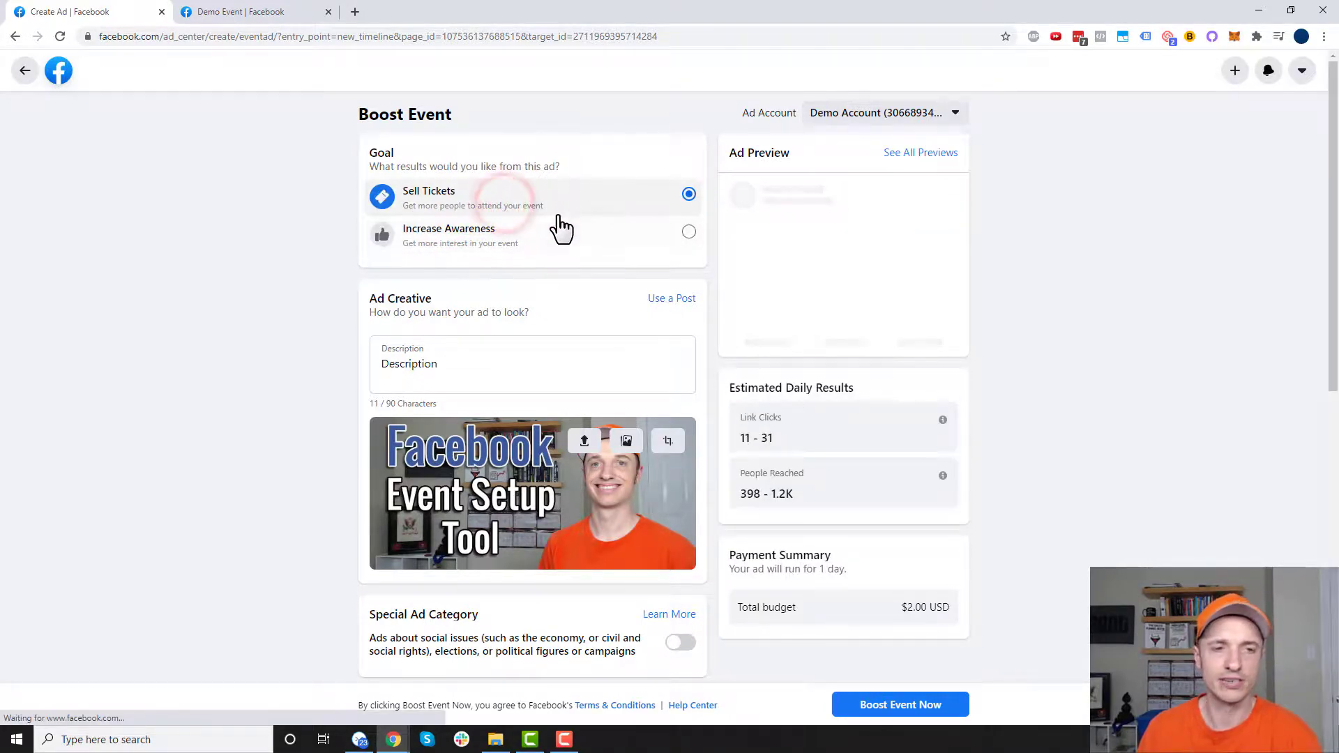
scroll(565, 258, "down", 2)
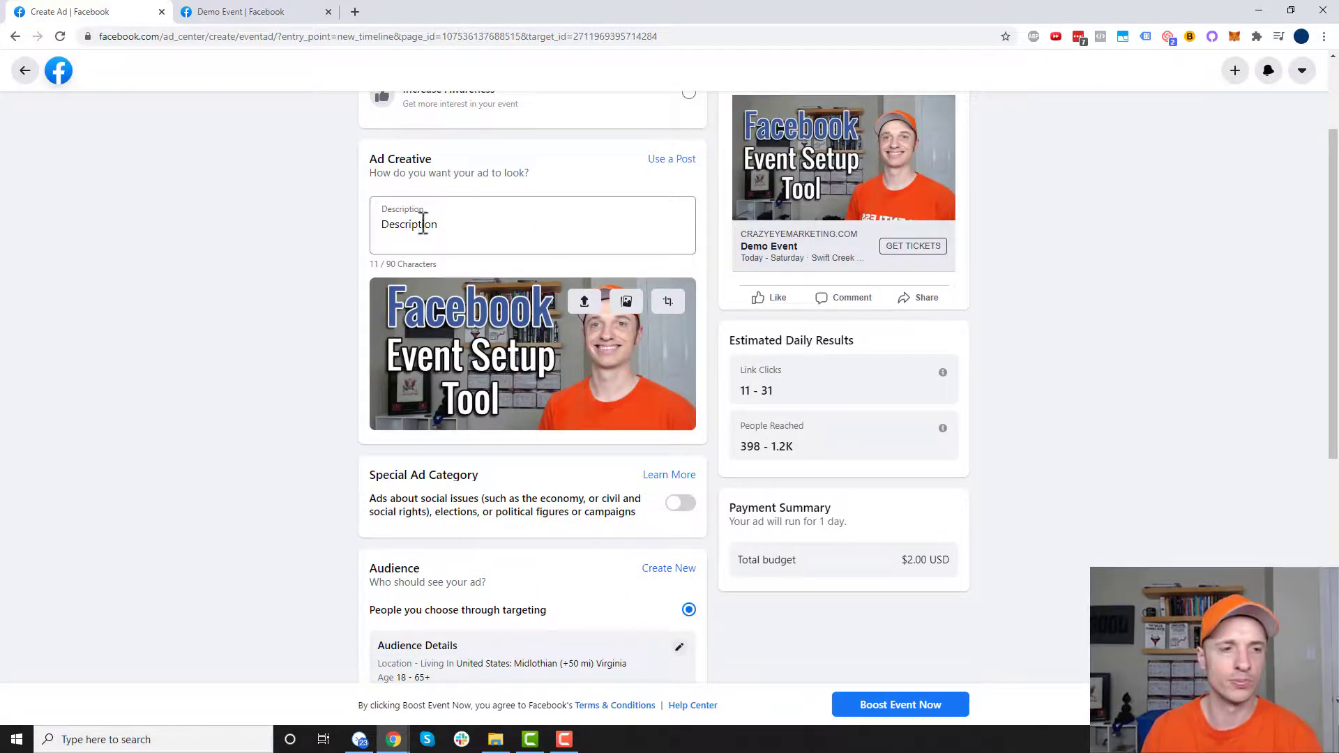
scroll(423, 222, "down", 4)
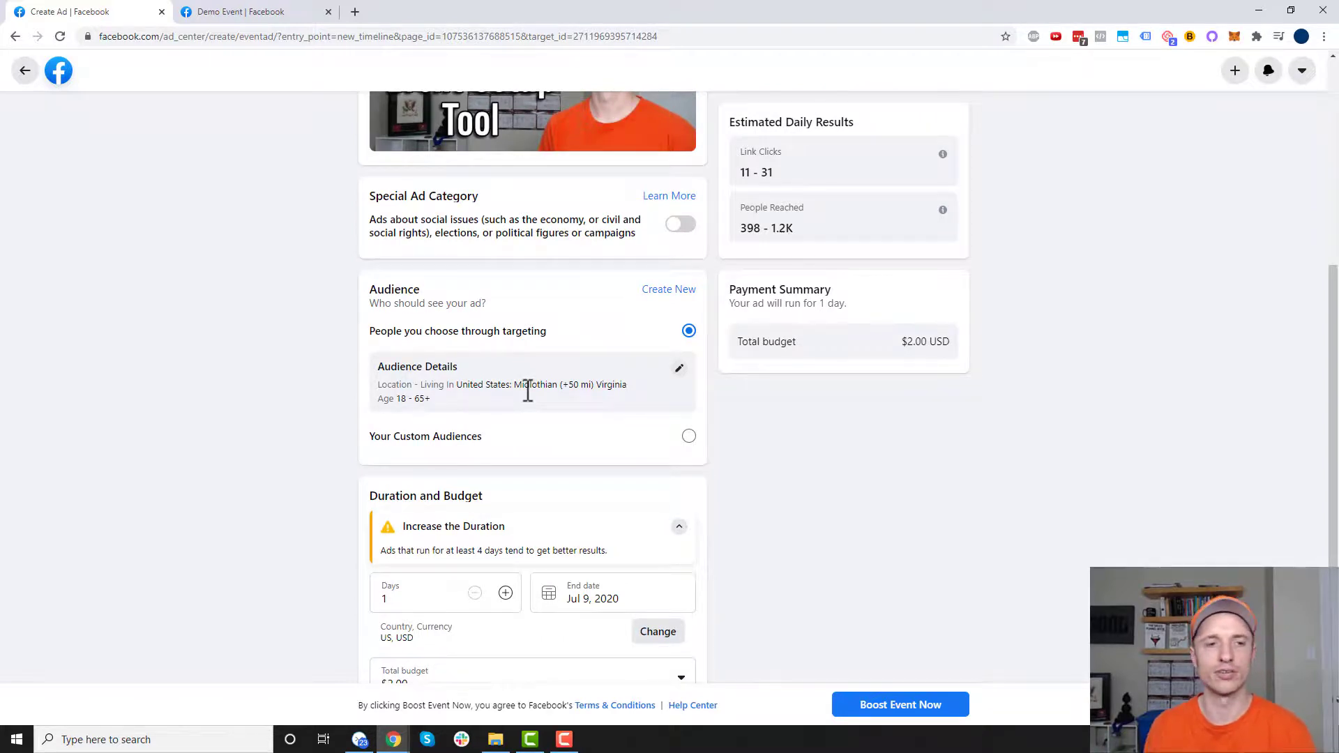
scroll(534, 415, "down", 4)
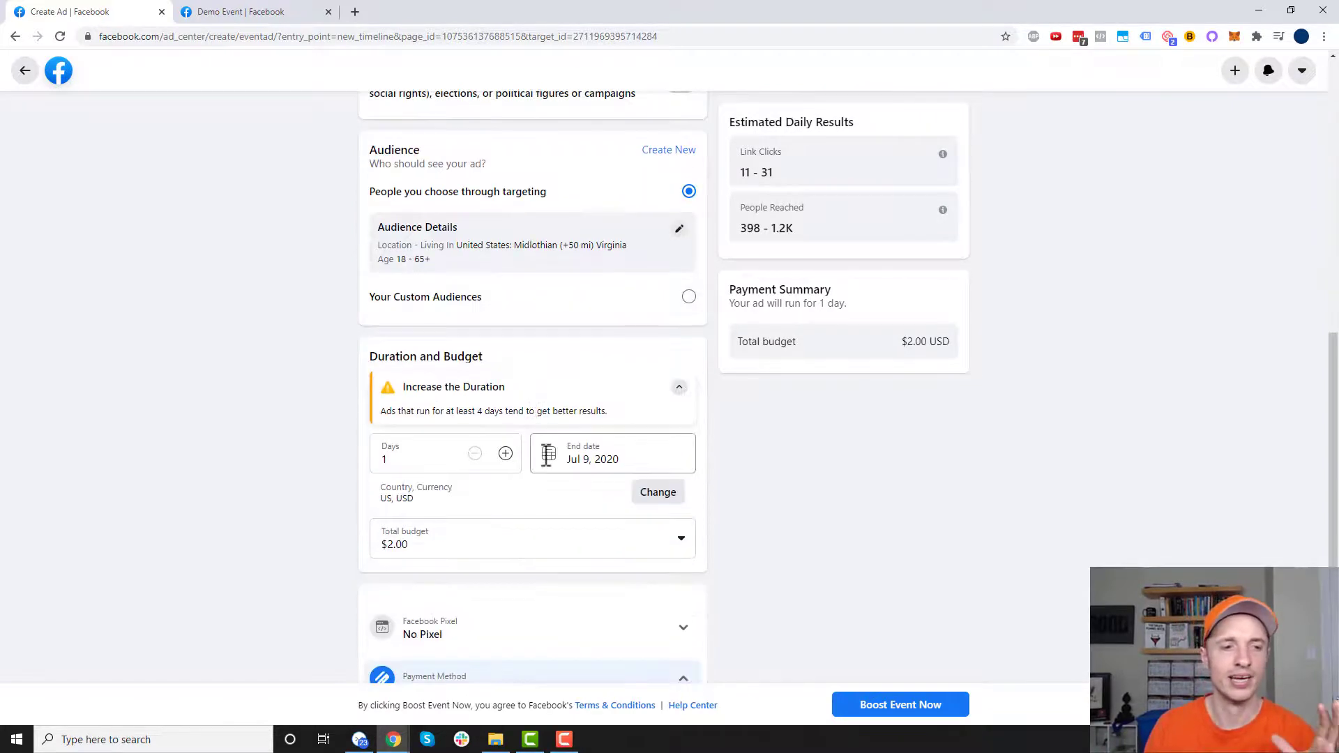
scroll(579, 540, "up", 8)
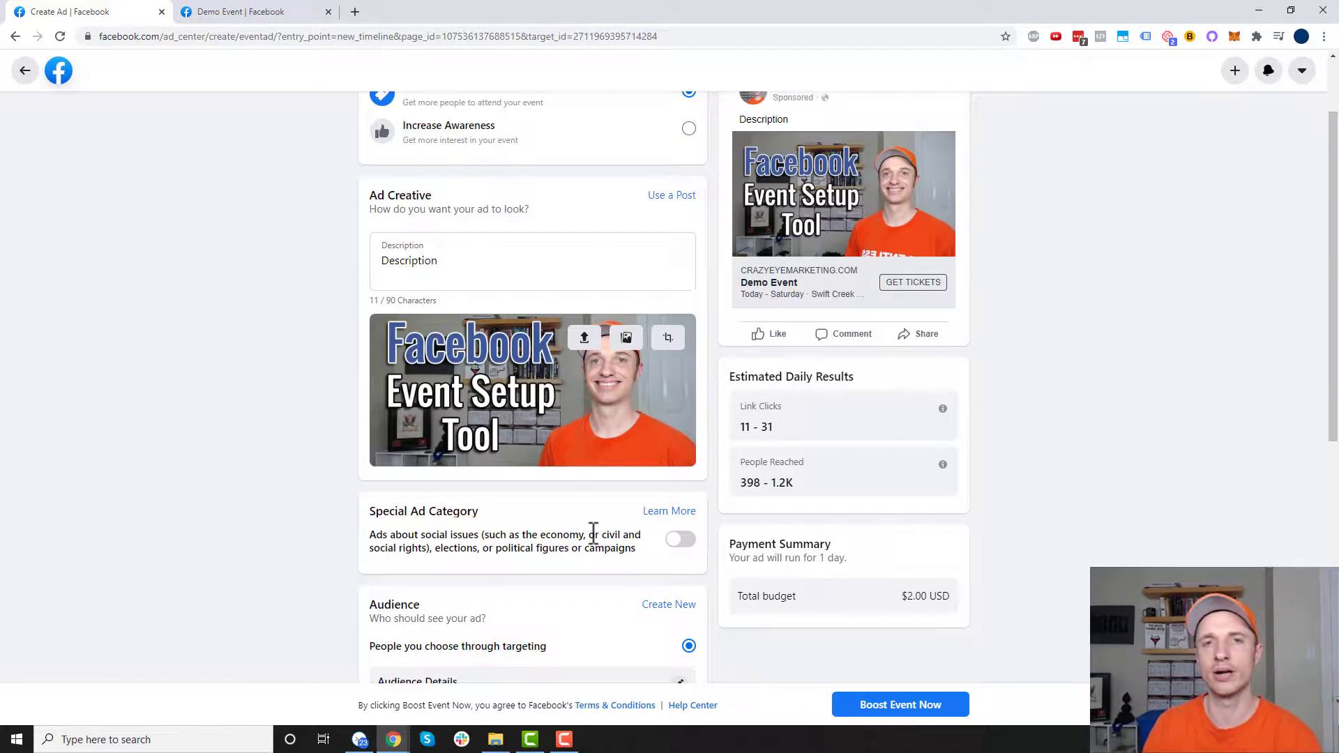
scroll(666, 539, "down", 1)
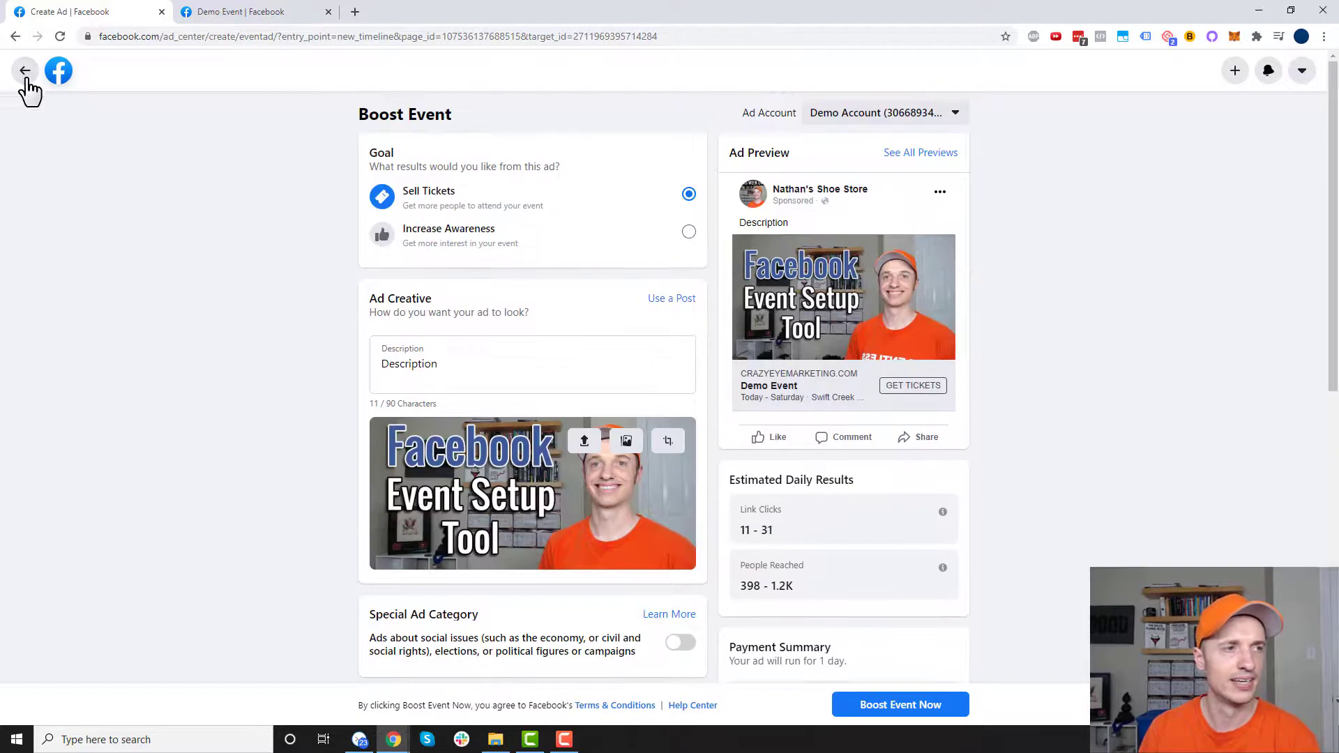
left_click(26, 74)
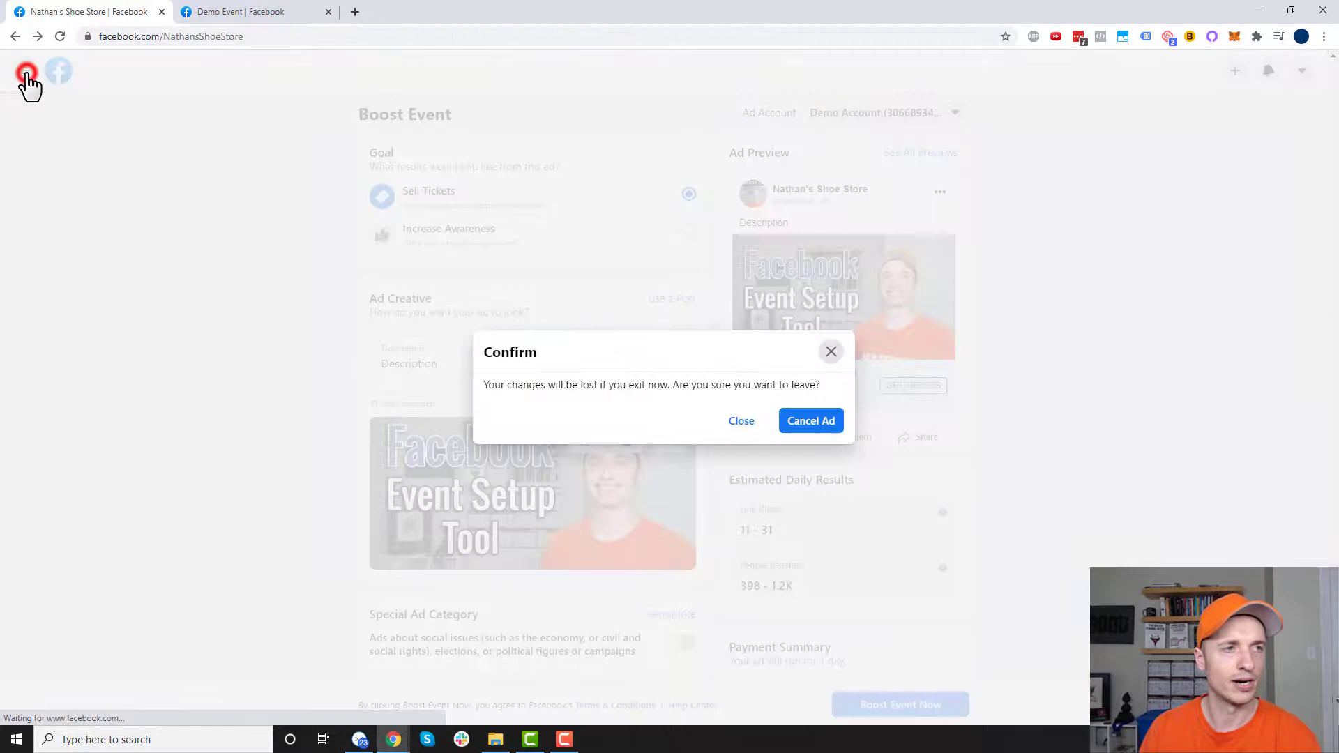
- Discard the unfinished boost ad and check Demo Event's Reach in the page's Events list
left_click(799, 422)
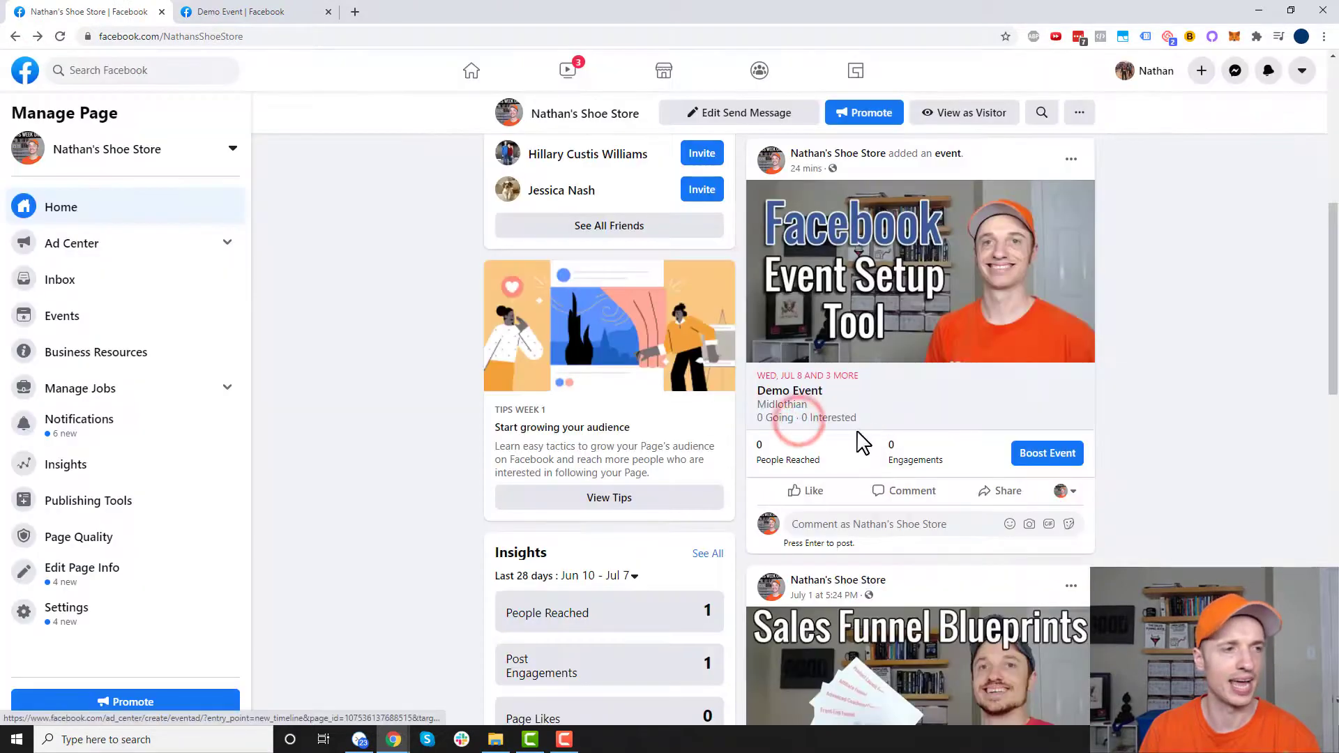
left_click(106, 322)
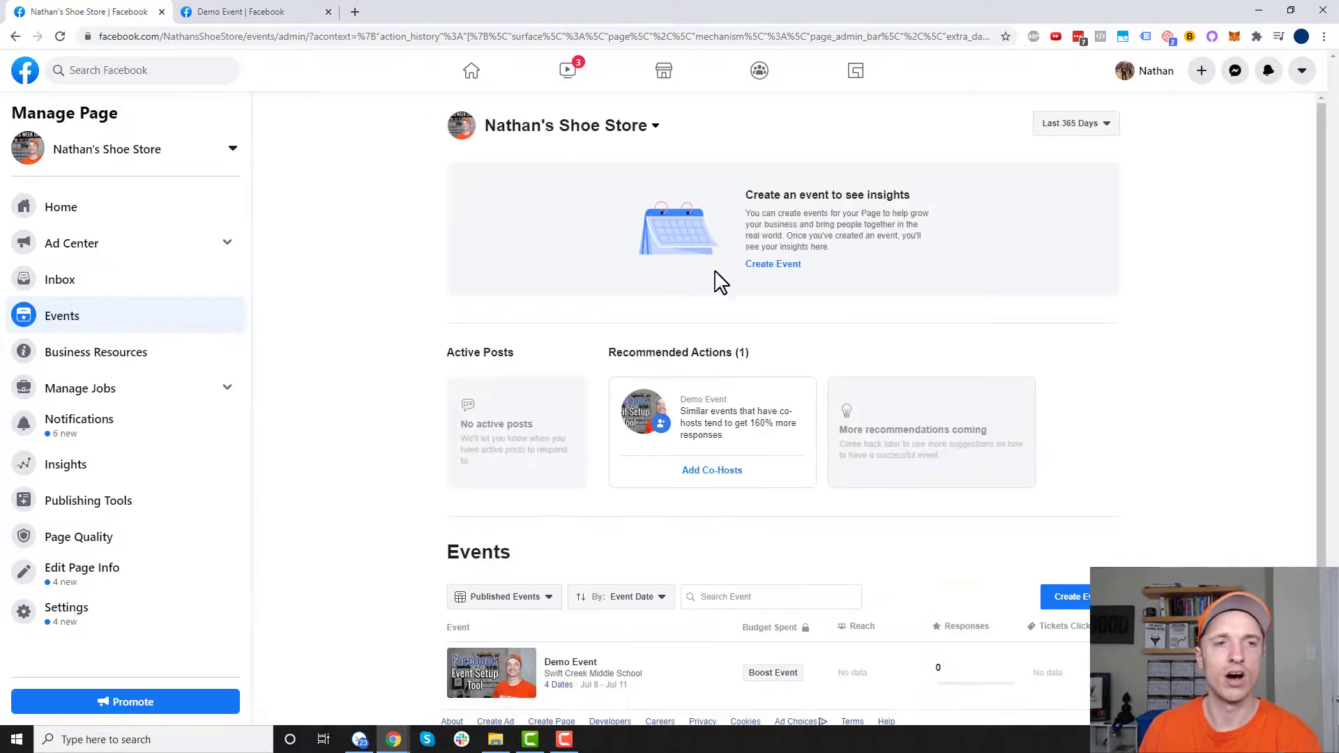
scroll(775, 248, "down", 1)
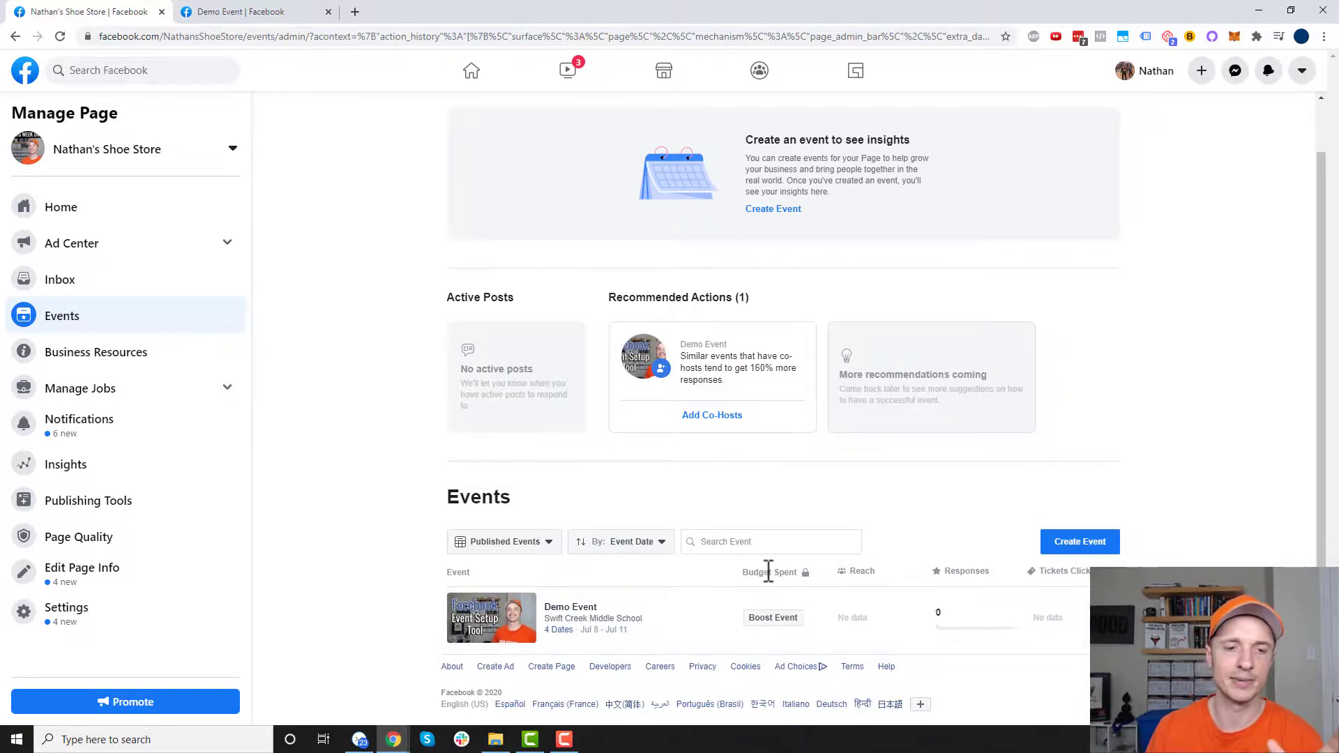
mouse_move(860, 572)
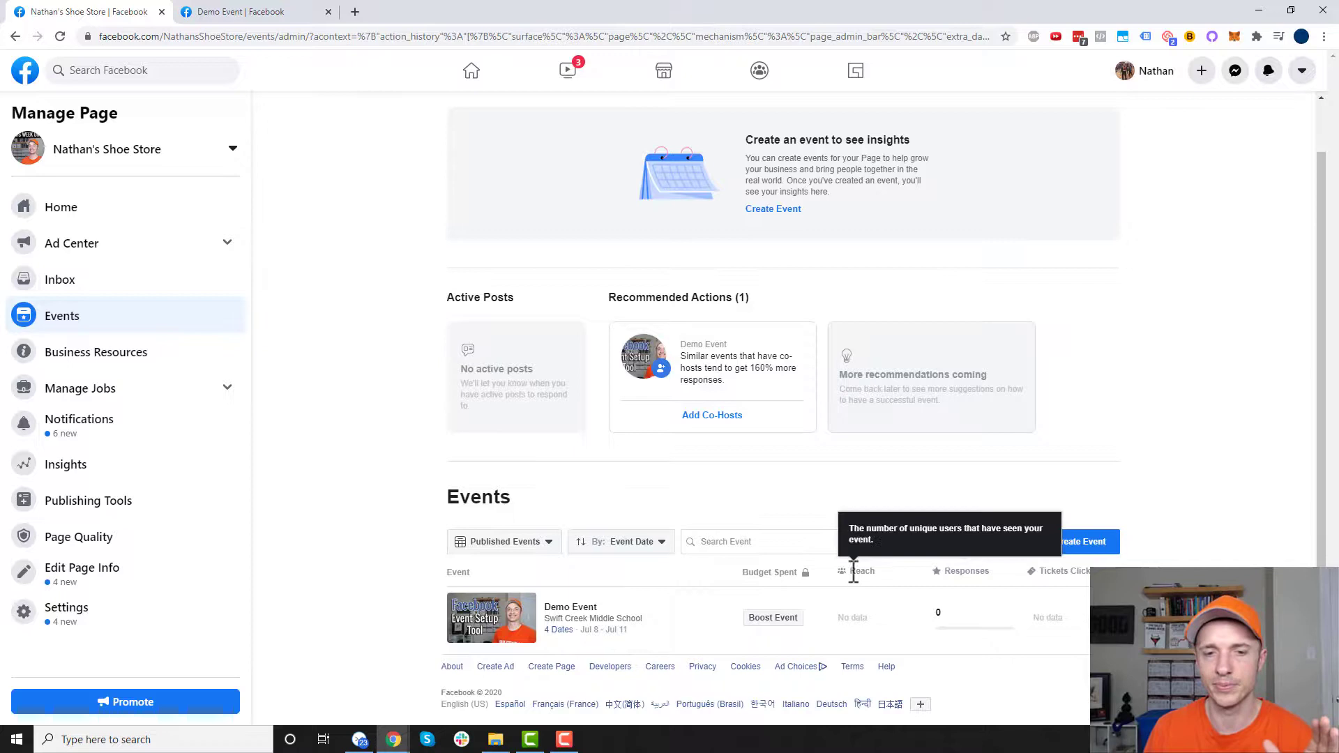